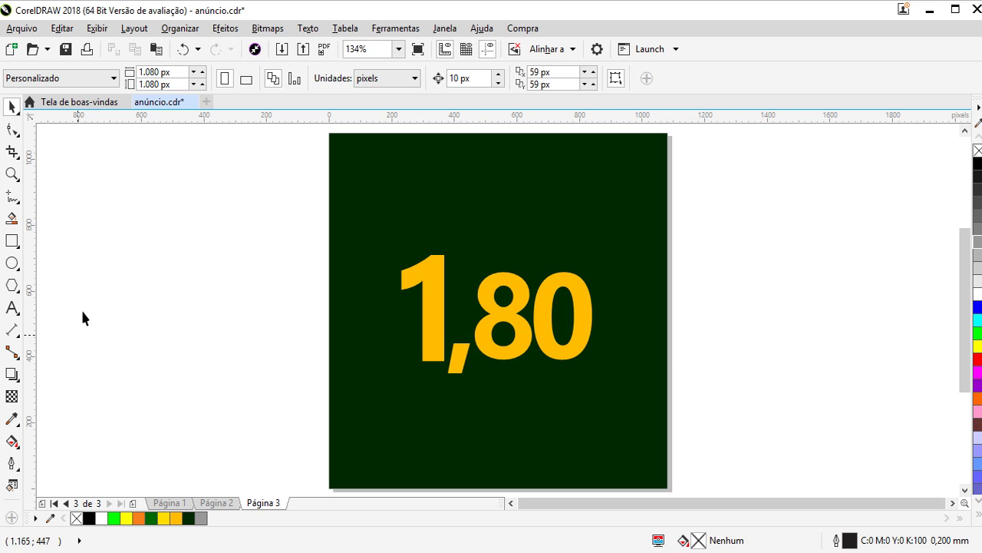
- Zoom to about 237% on the yellow 1,80 price with the Zoom tool
click(13, 174)
drag(364, 208, 620, 422)
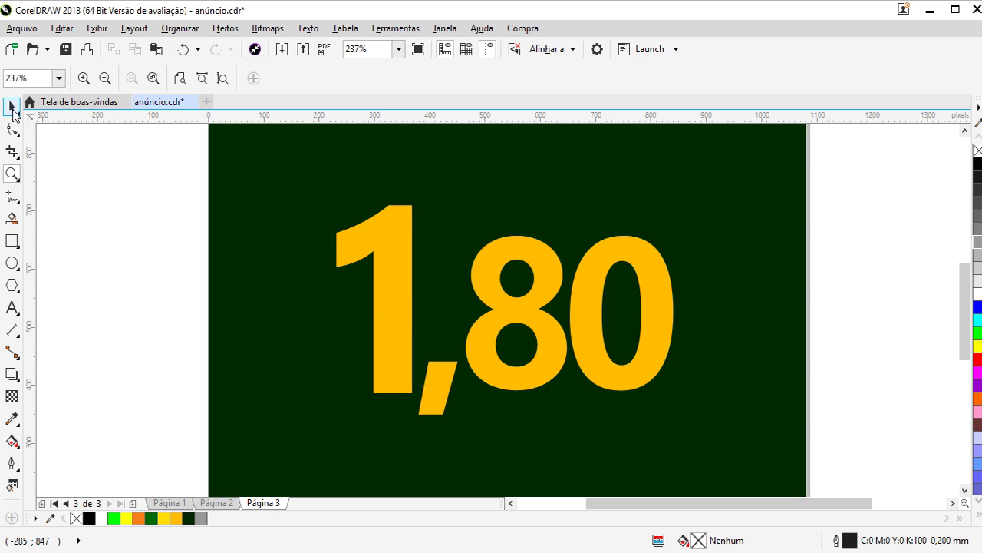
- Select the yellow 1,80 artistic text with the Pick tool
click(9, 107)
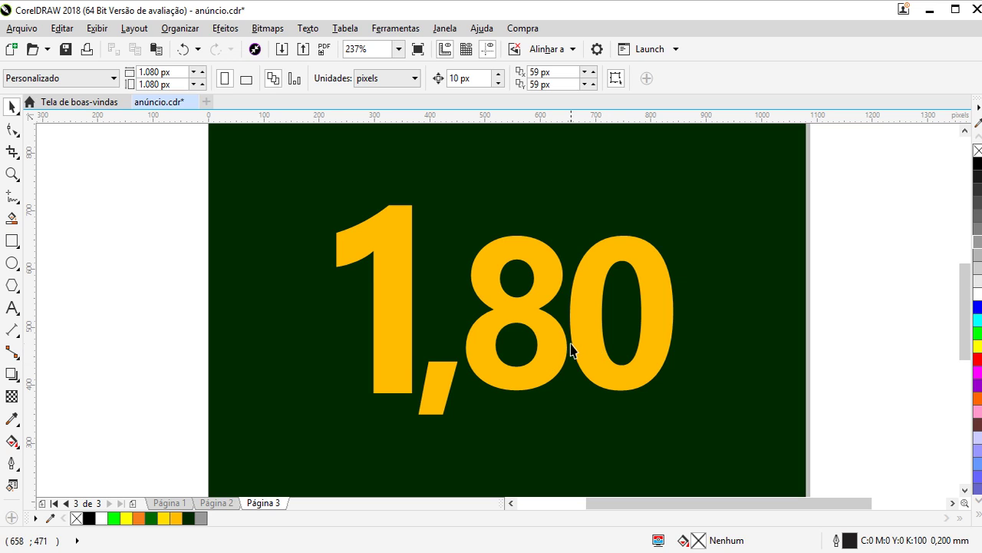
click(557, 359)
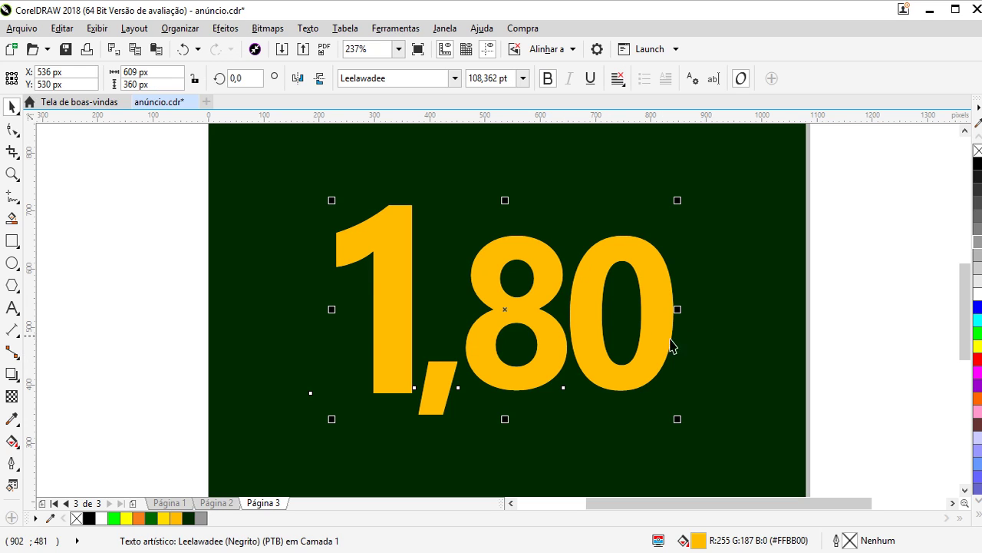
- Duplicate the 1,80 text slightly down-left and colour the copy black
click(557, 273)
drag(557, 272, 180, 292)
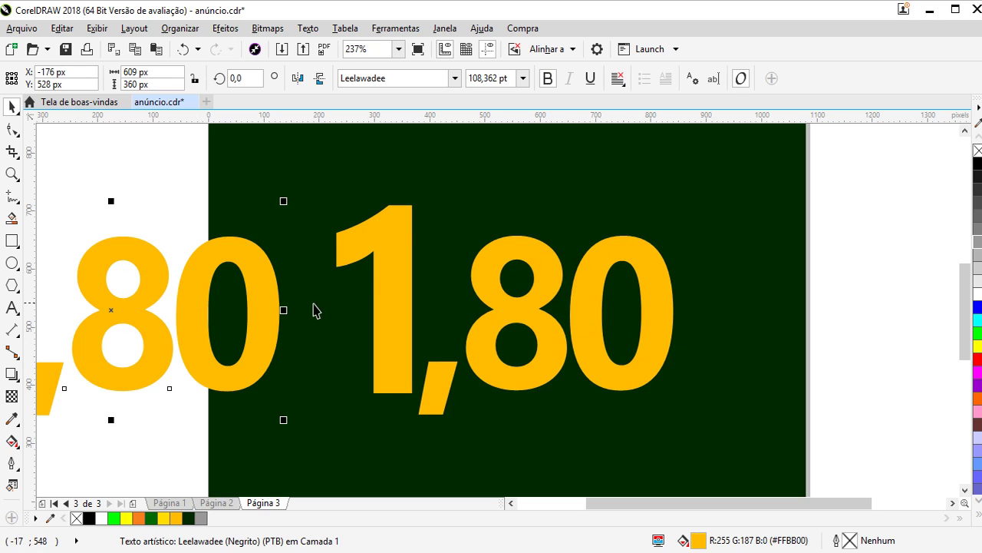
key(ctrl+z)
scroll(407, 192, up, 4)
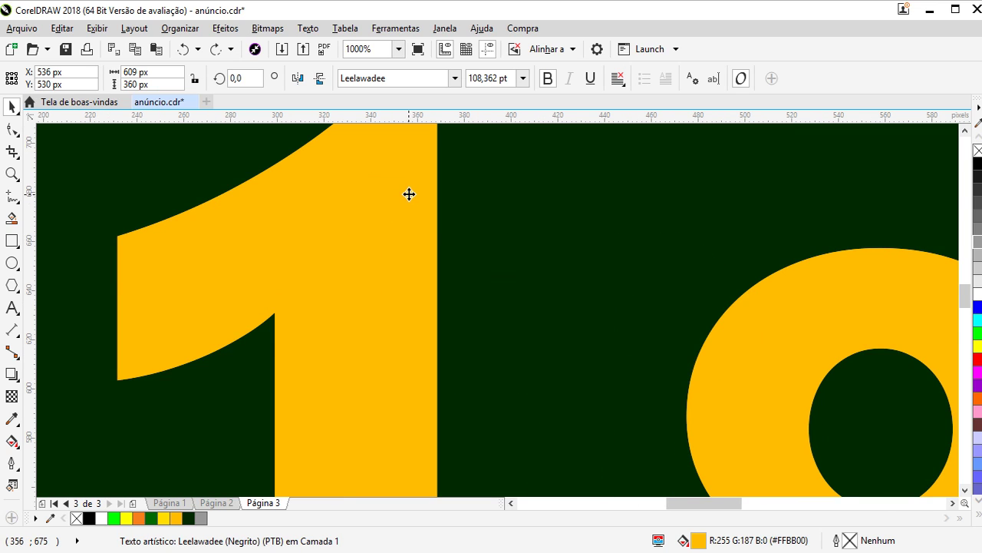
drag(407, 196, 391, 213)
scroll(391, 212, down, 4)
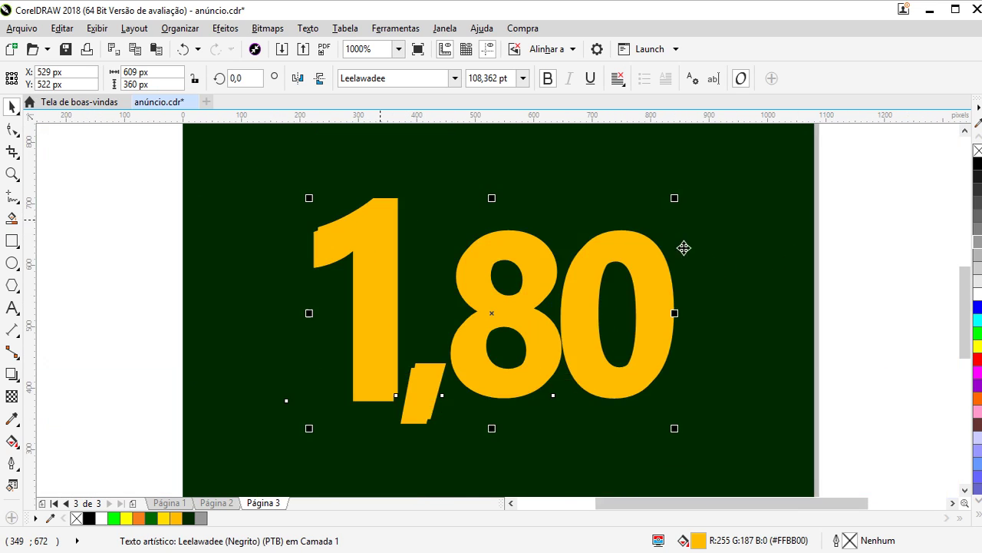
click(977, 162)
- Bring the yellow 1,80 text in front of the black copy with Ordenar > Para Frente da Página
click(864, 221)
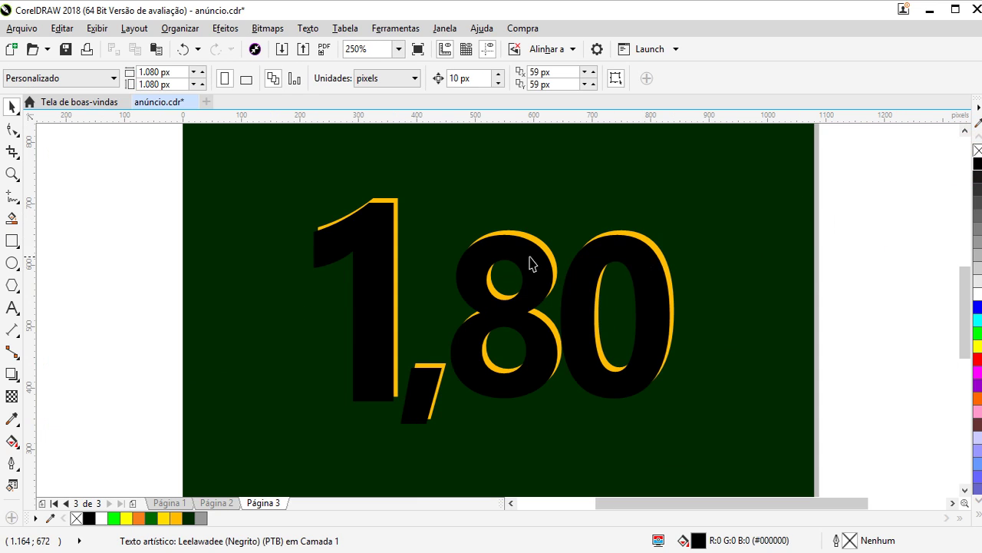
scroll(349, 223, up, 2)
click(342, 256)
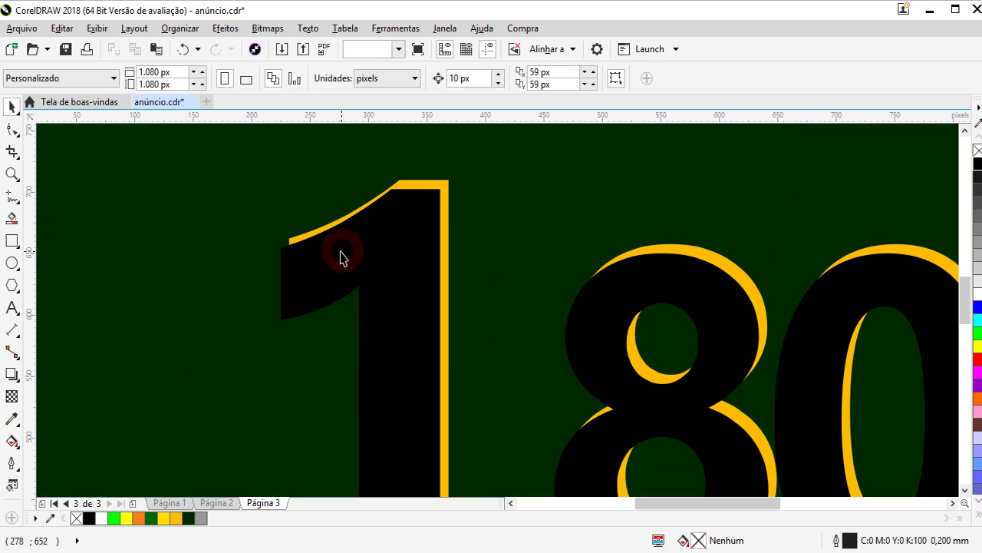
key(Up)
key(Right)
right_click(444, 177)
mouse_move(483, 415)
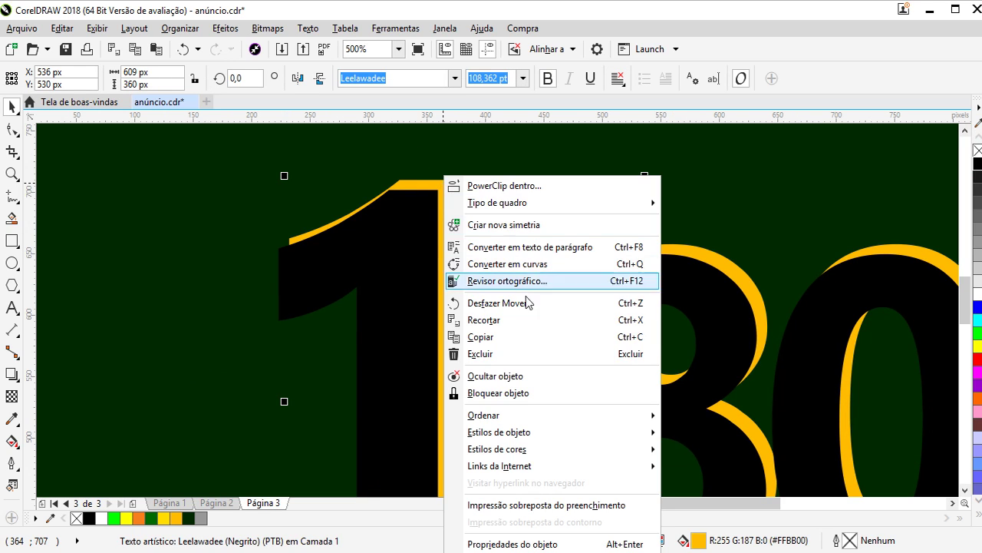
click(724, 392)
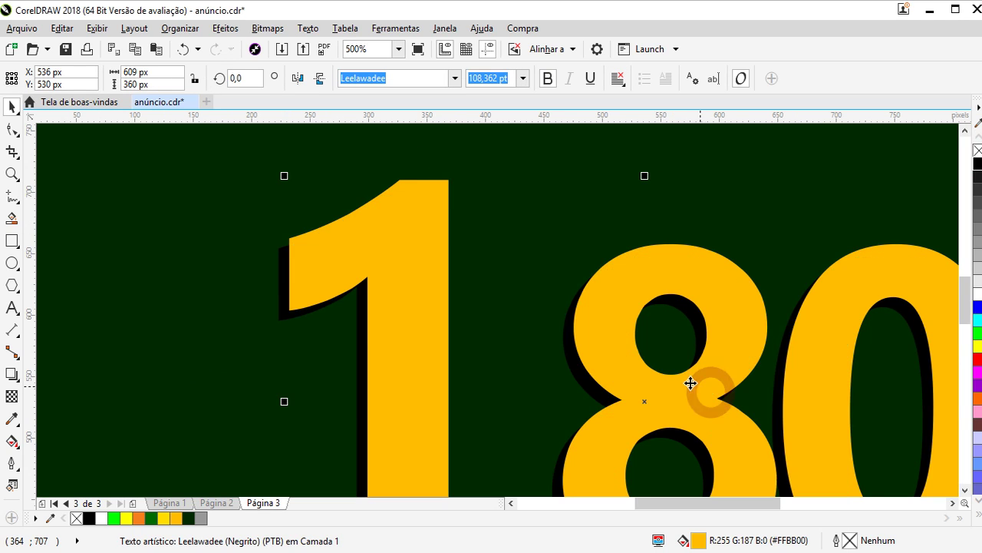
scroll(526, 302, down, 2)
click(204, 285)
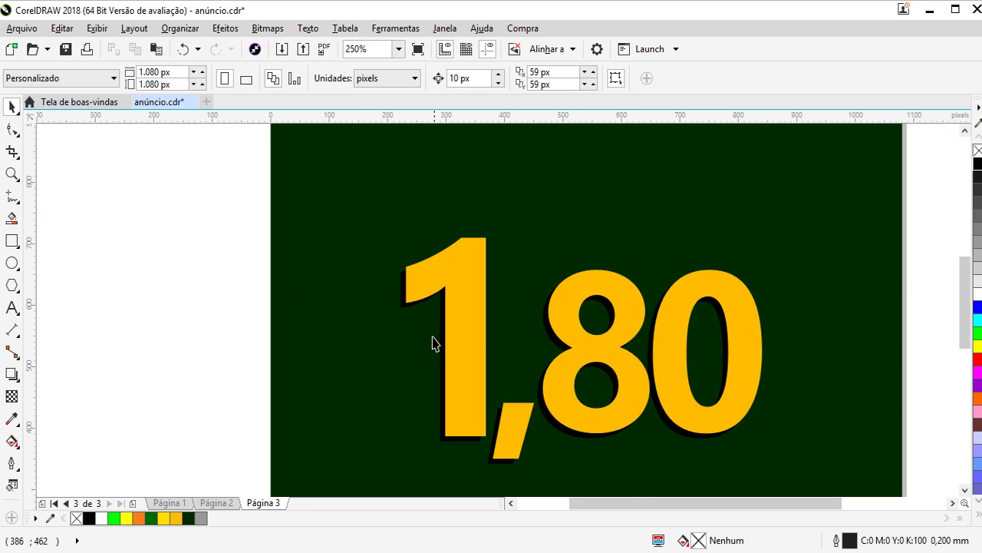
- Drop a copy of 1,80 offset up-left and colour it white as a highlight
click(405, 313)
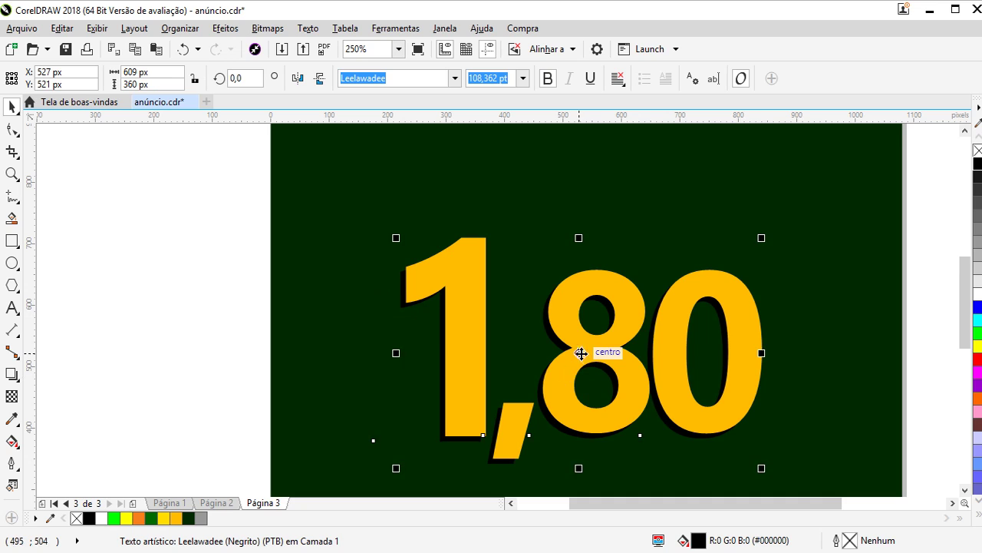
drag(577, 352, 593, 341)
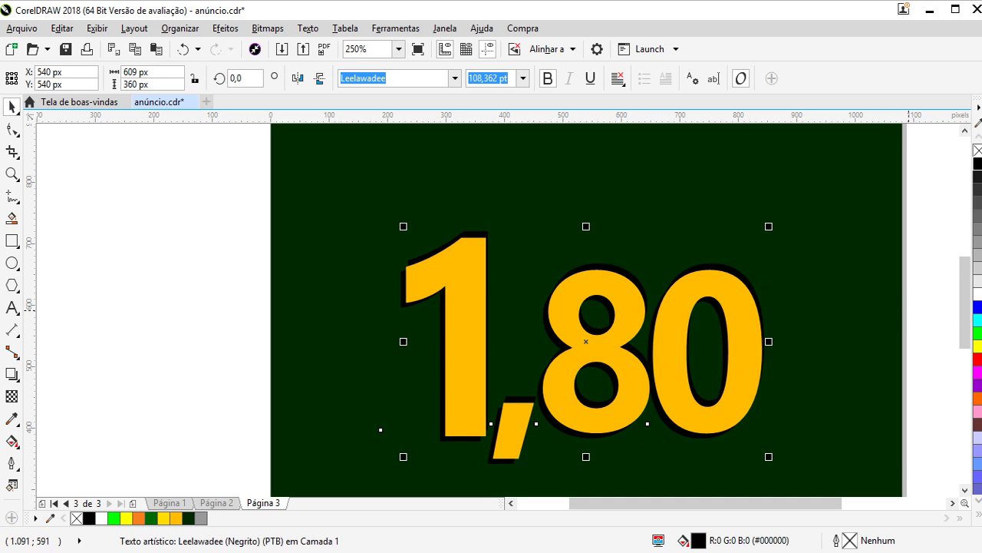
click(978, 294)
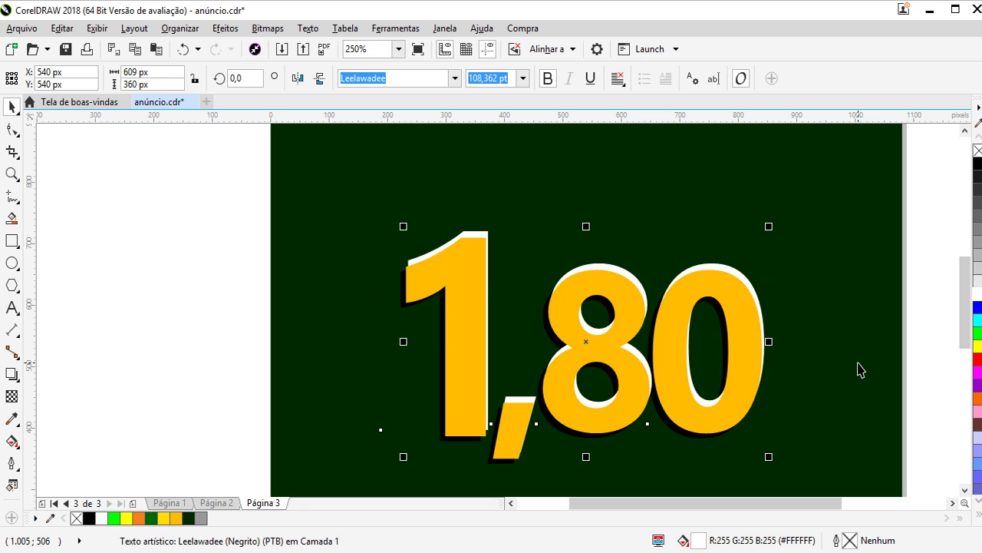
scroll(685, 400, up, 2)
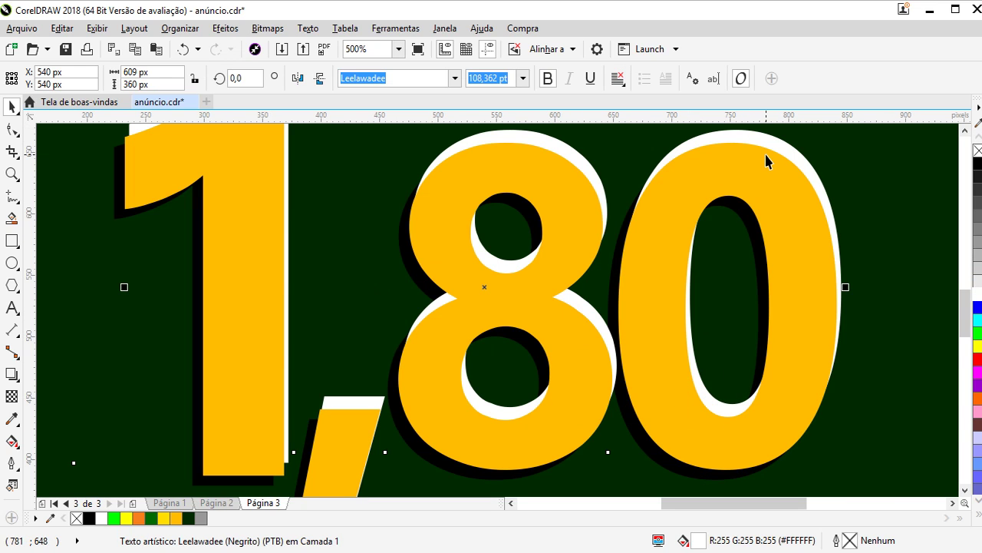
scroll(681, 279, down, 4)
click(868, 202)
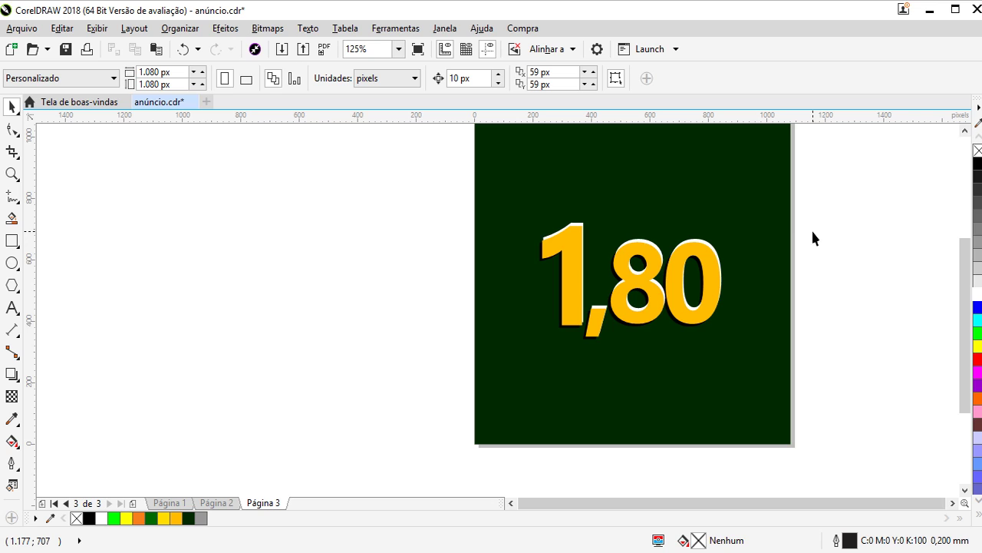
- Select the white highlight copy of 1,80 and convert it to curves
scroll(722, 254, up, 2)
click(701, 264)
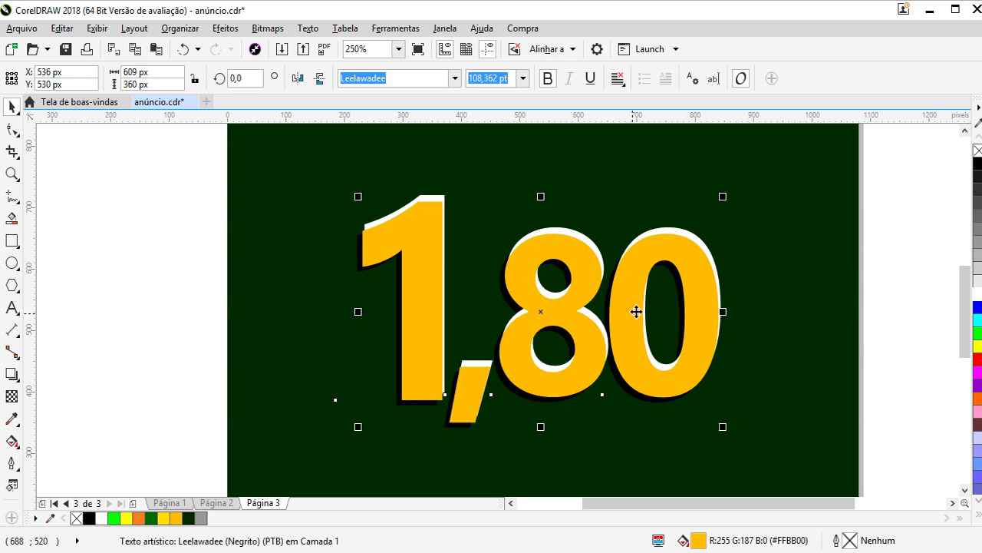
scroll(668, 287, up, 2)
scroll(704, 258, down, 2)
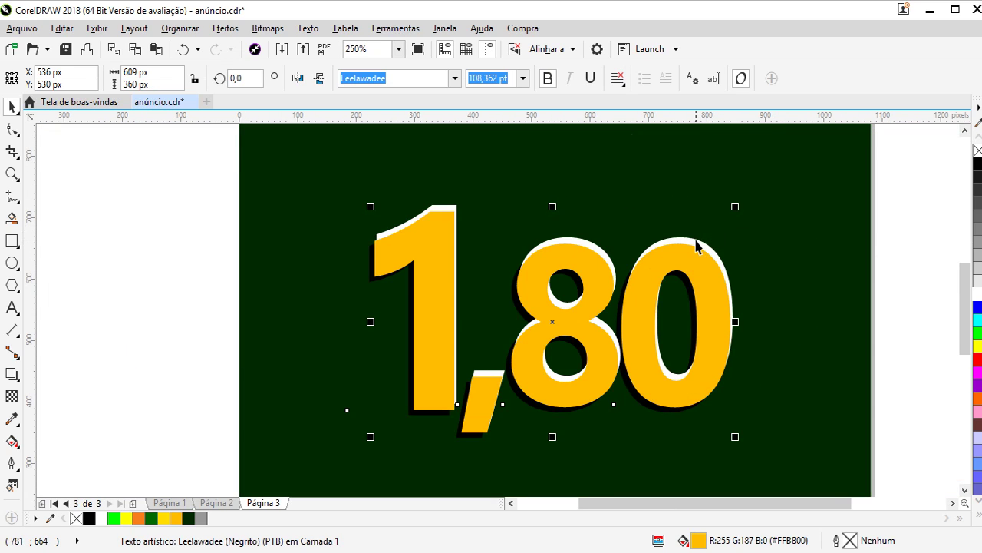
shift+click(696, 244)
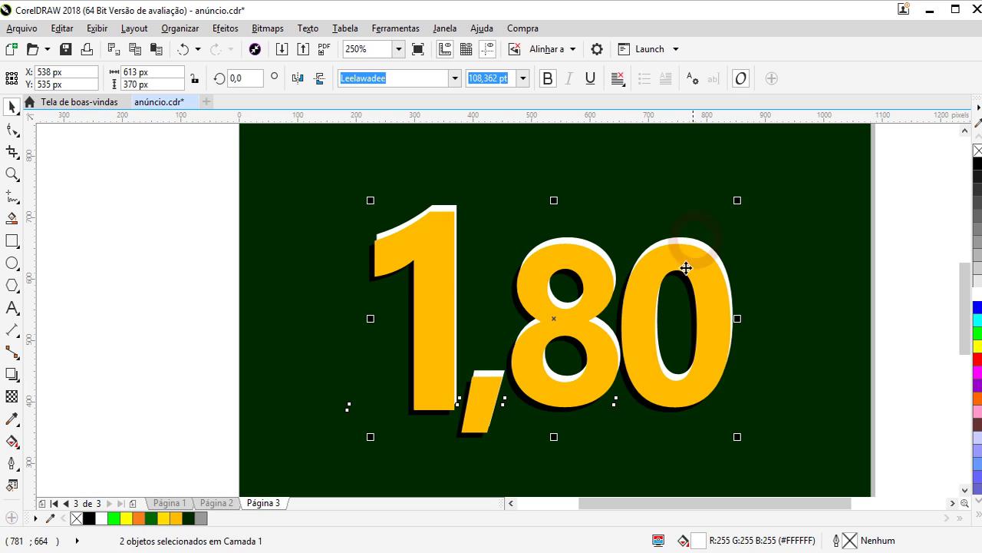
shift+click(657, 414)
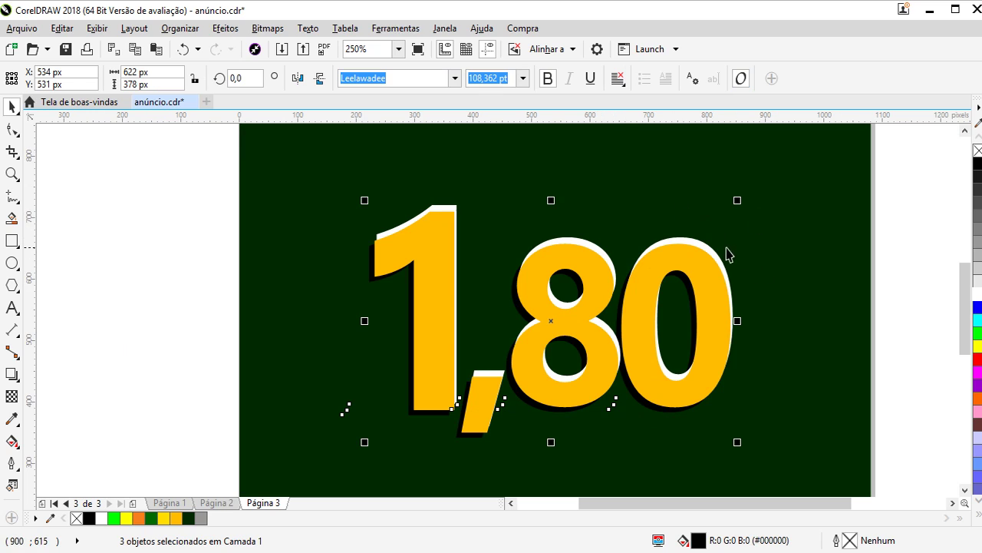
click(908, 250)
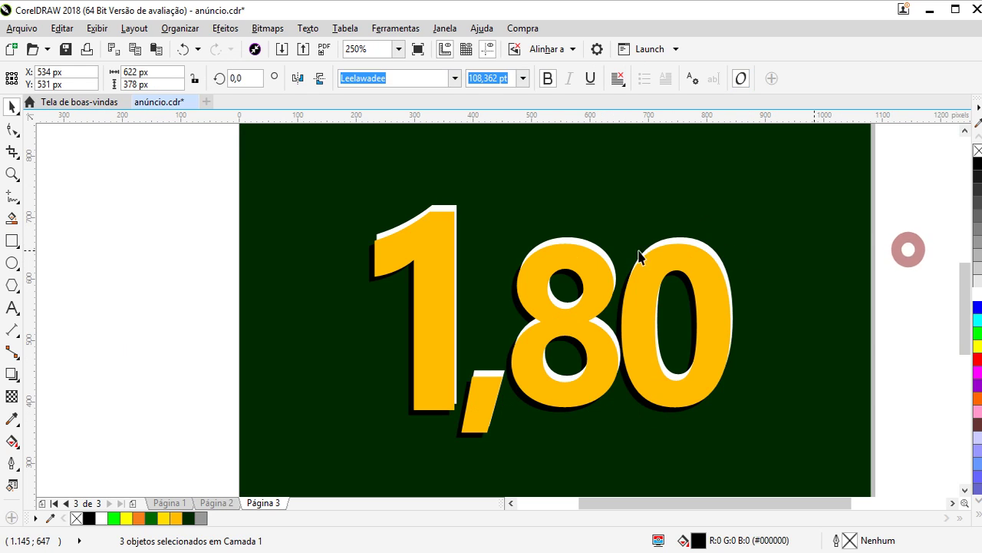
click(688, 243)
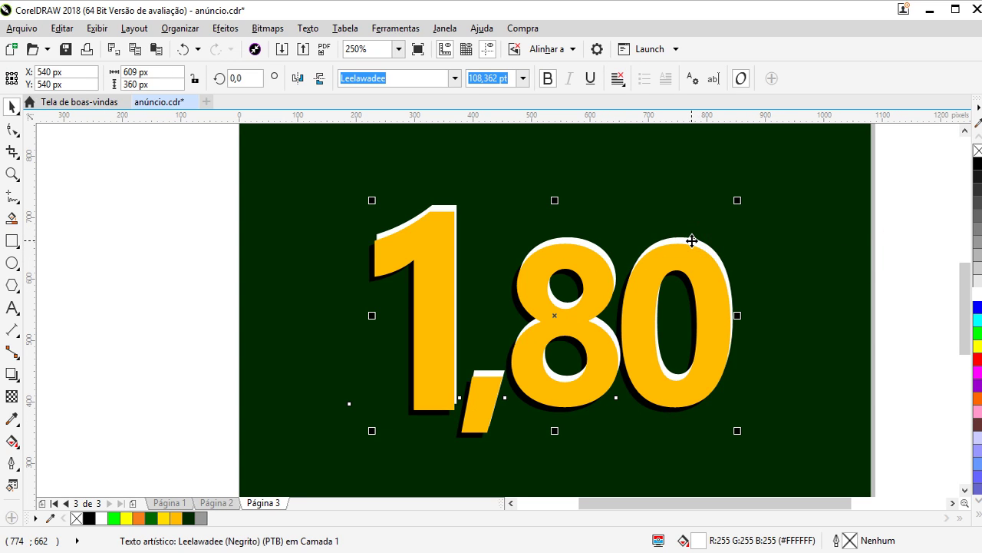
right_click(691, 241)
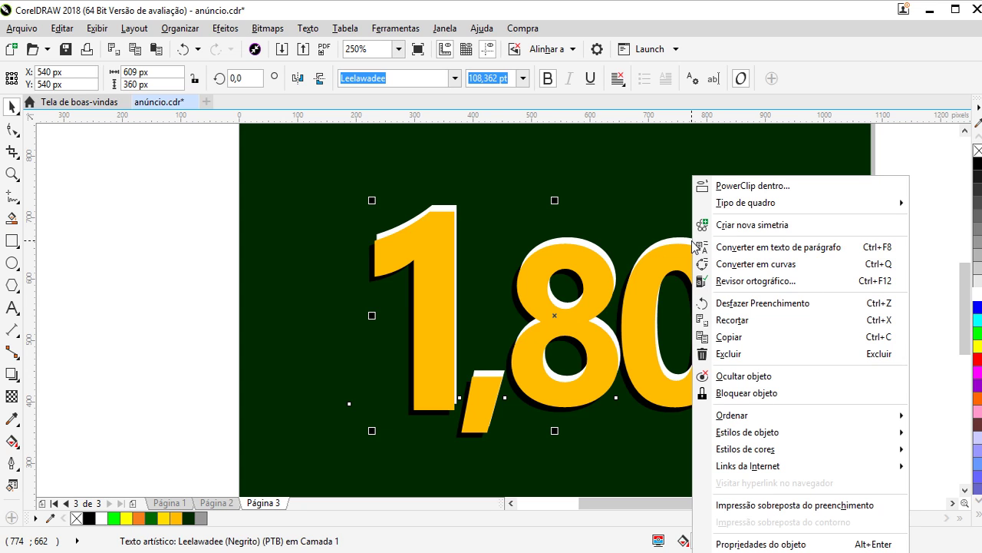
click(745, 263)
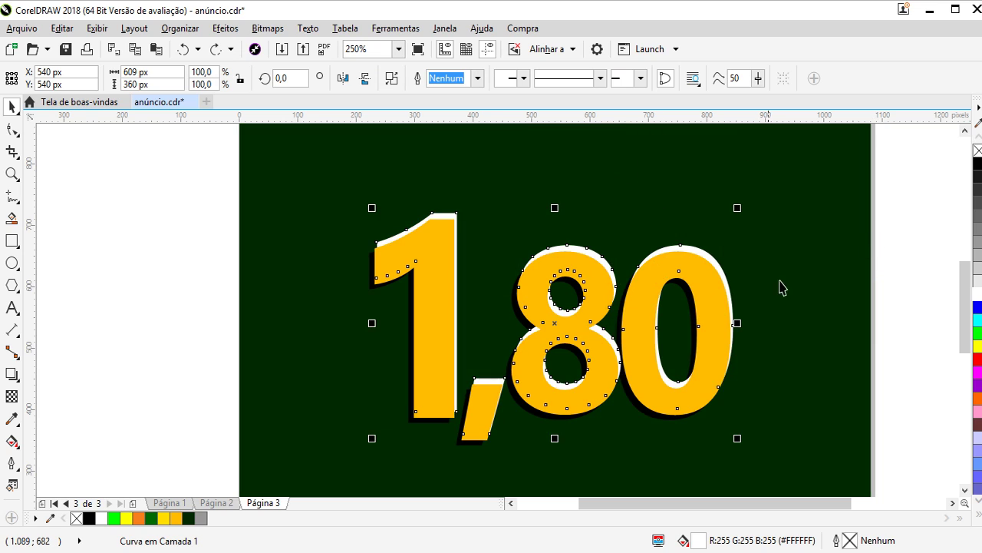
click(937, 269)
- Trim the white highlight with the yellow 1,80 numerals
click(717, 287)
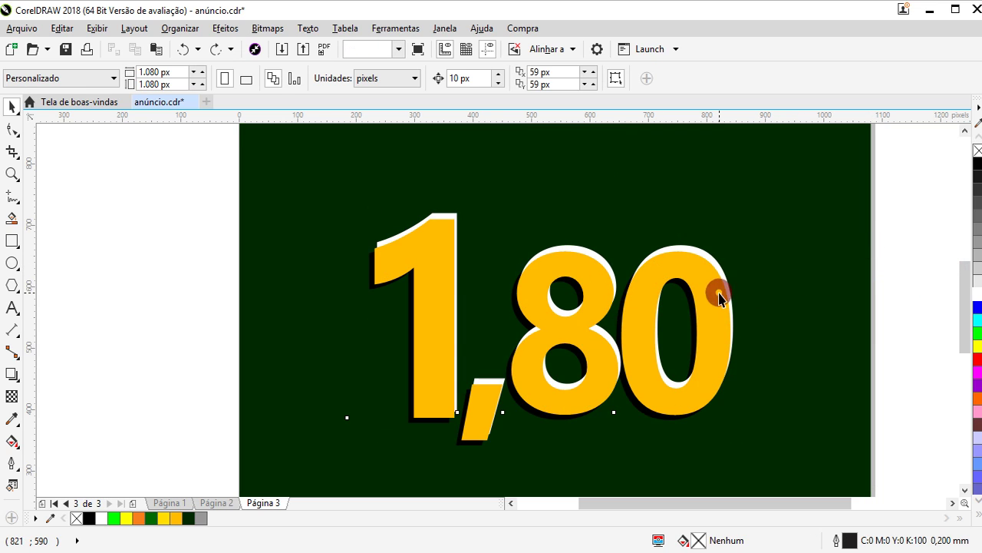
scroll(716, 287, up, 2)
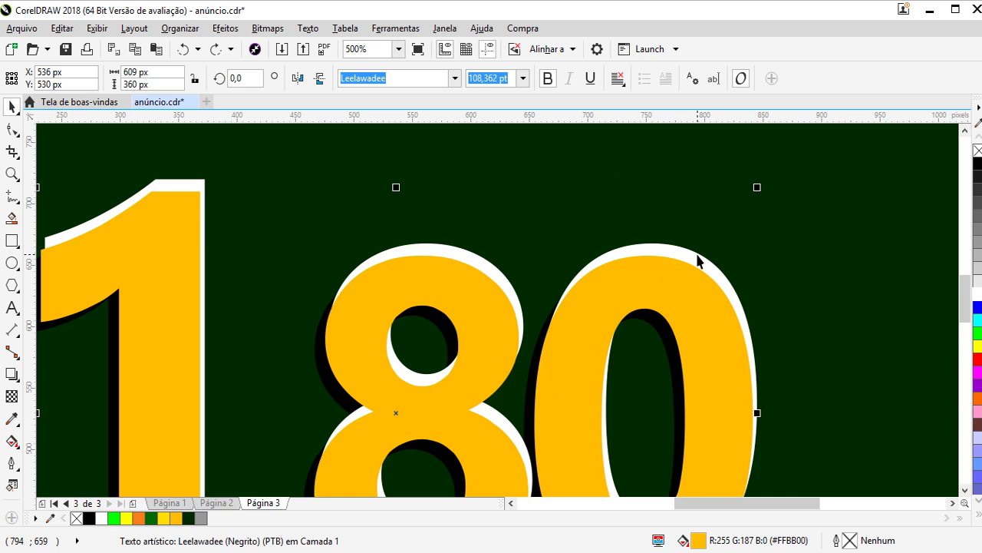
shift+click(697, 256)
click(439, 79)
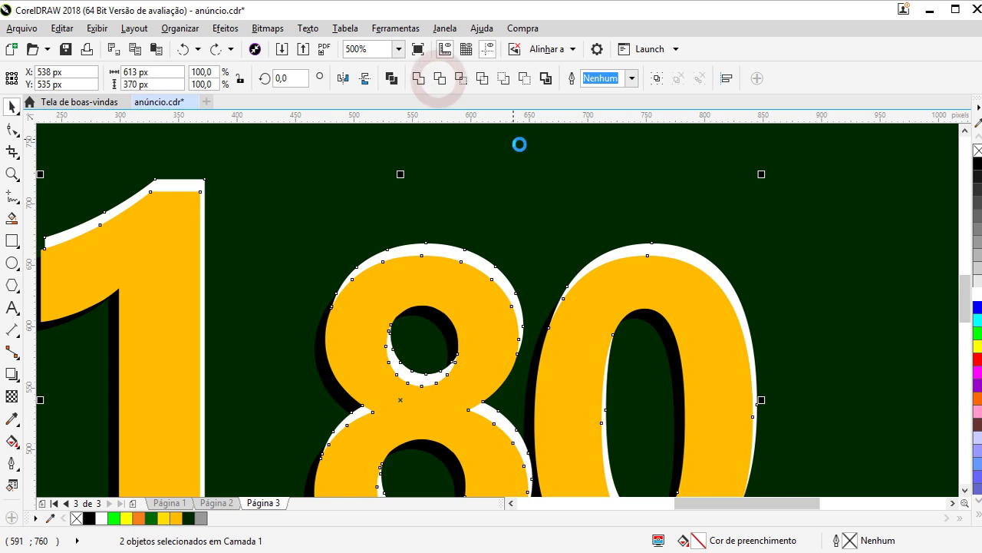
scroll(655, 193, down, 2)
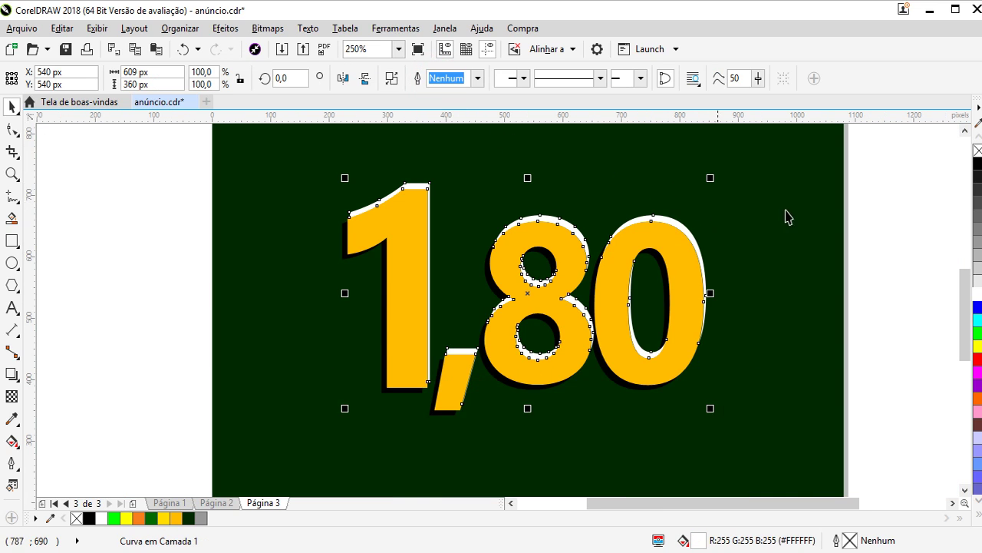
click(686, 225)
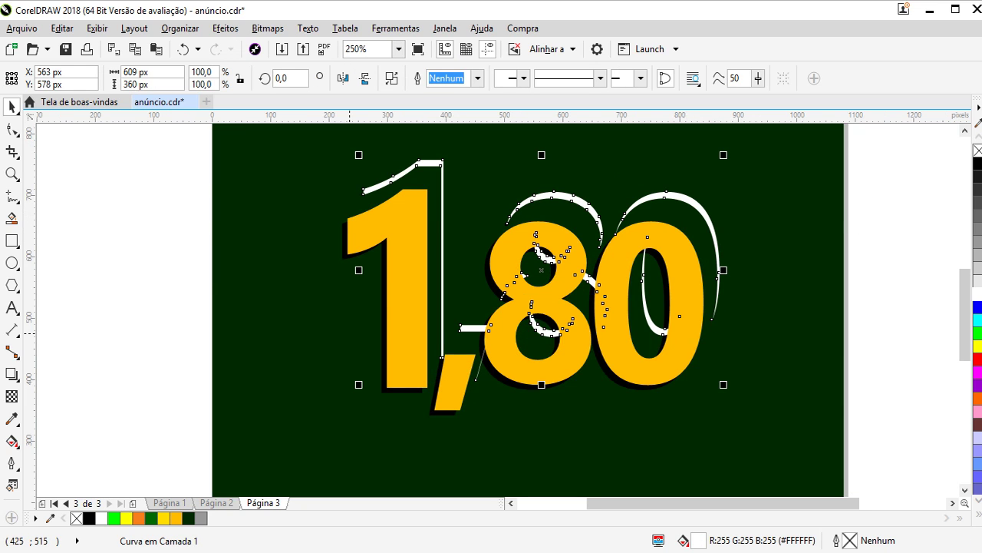
key(ctrl+z)
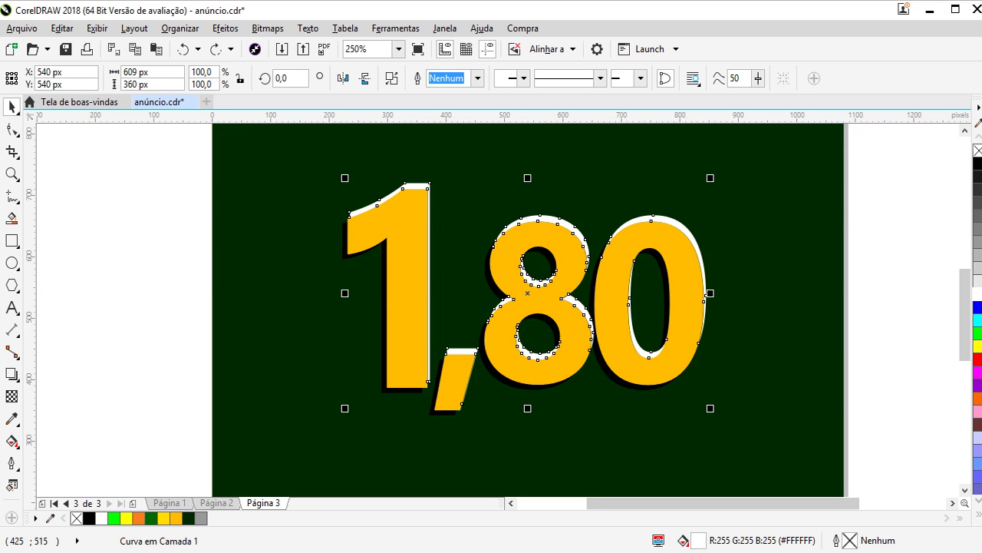
click(135, 319)
- Convert the yellow 1,80 text to curves, undoing an accidental paragraph-text conversion
click(384, 244)
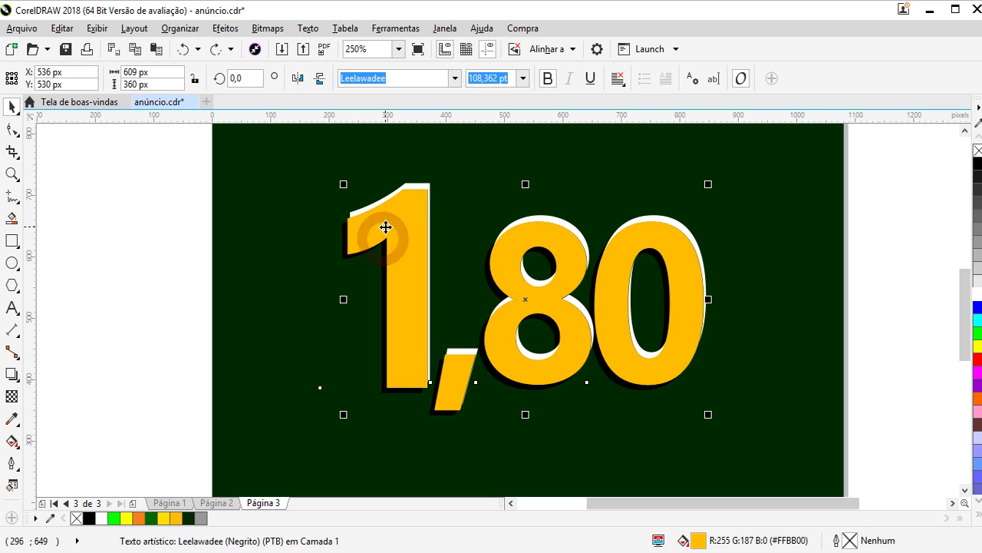
right_click(386, 244)
click(456, 252)
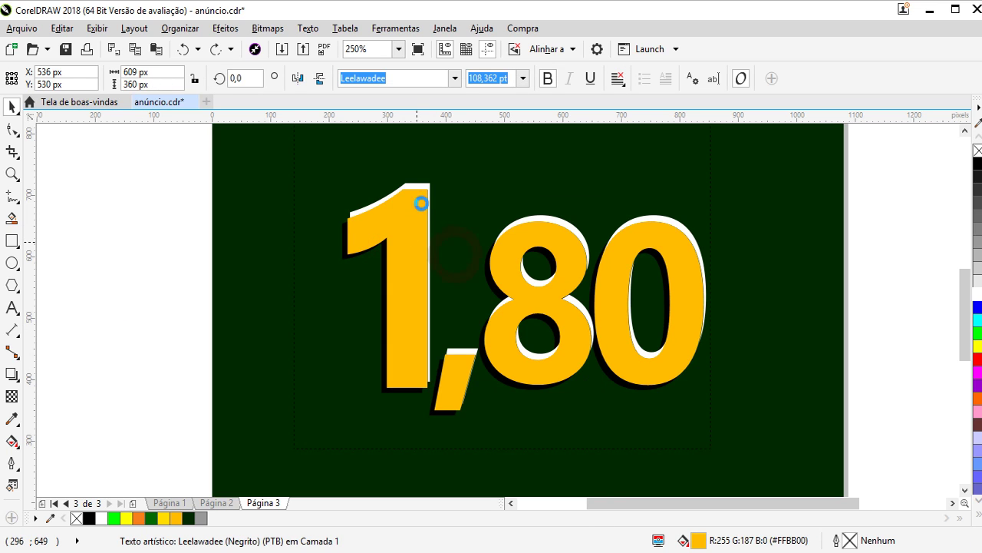
key(ctrl+z)
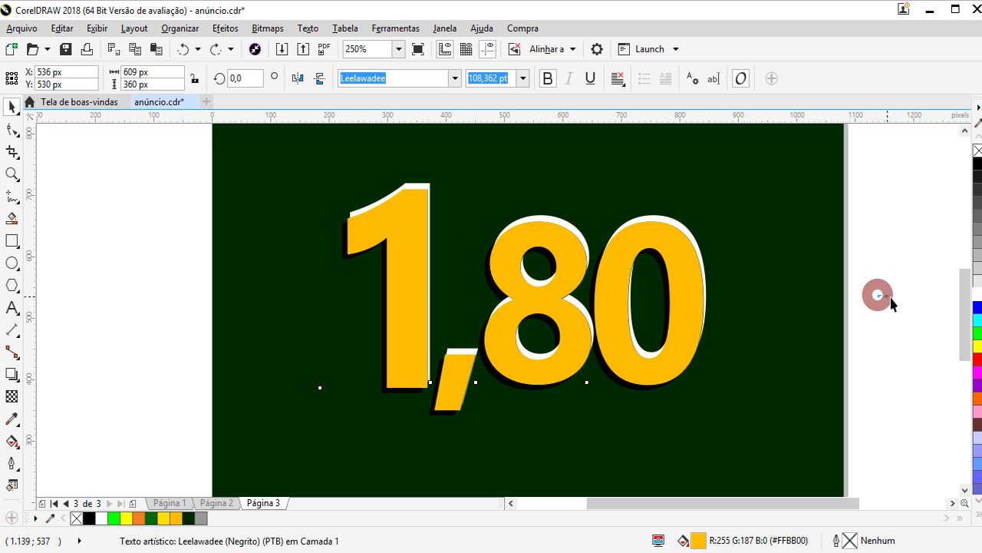
click(877, 296)
right_click(631, 234)
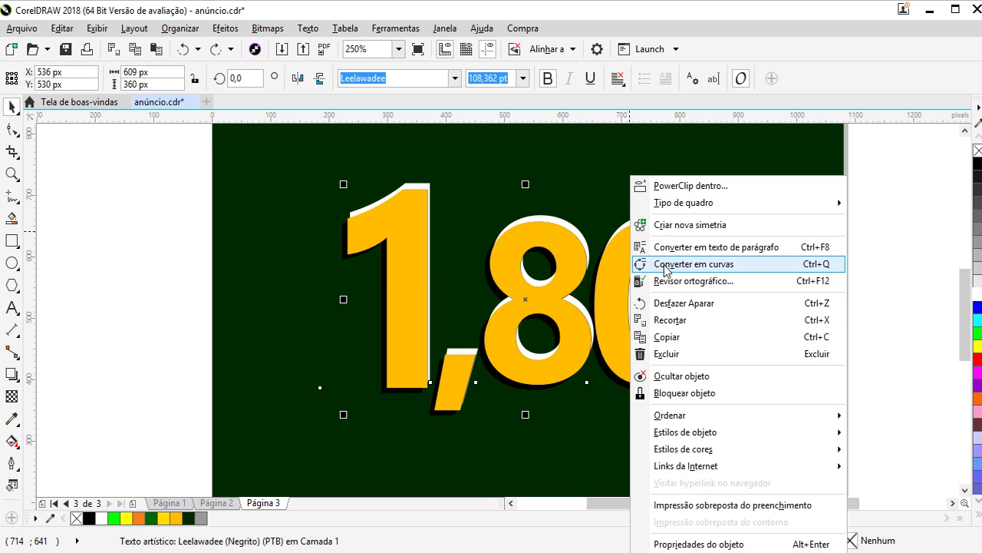
click(656, 264)
- Trim the black shadow with the numerals, then delete the yellow 1,80 curve
scroll(348, 267, up, 3)
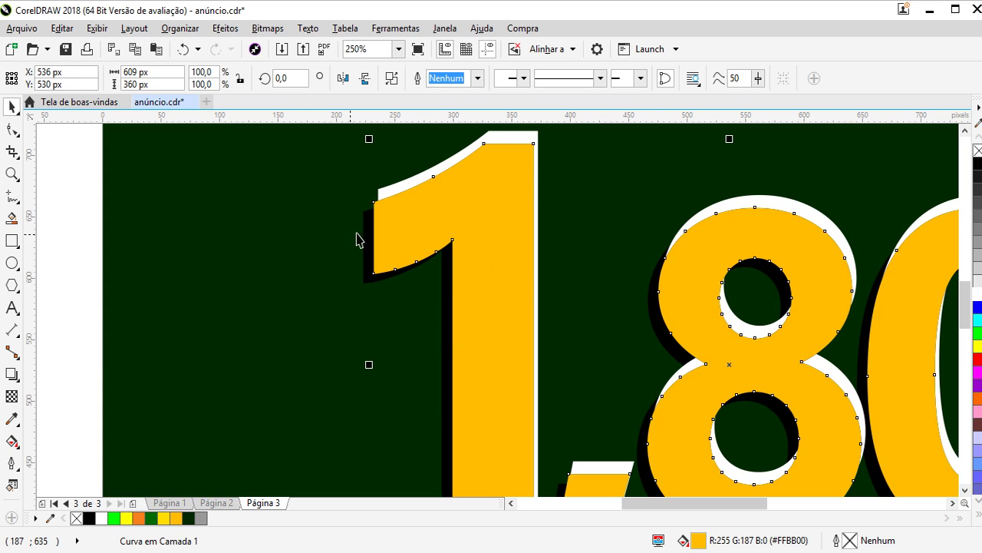
click(361, 225)
click(443, 78)
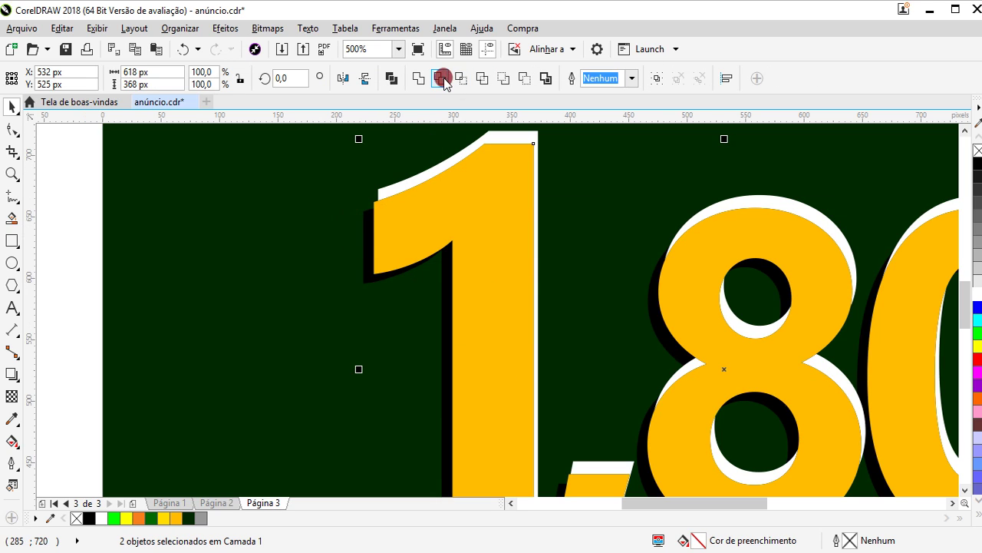
click(64, 250)
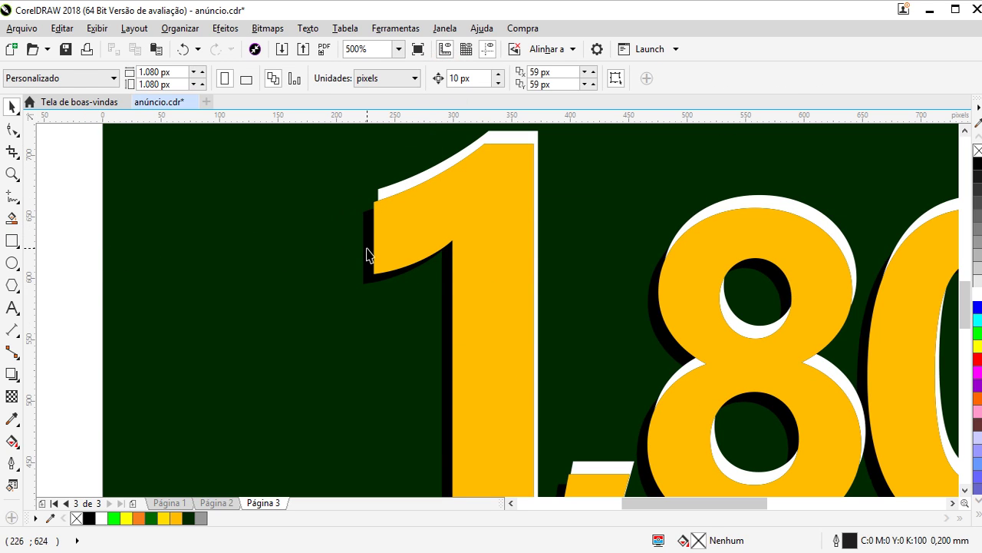
drag(367, 253, 303, 296)
key(ctrl+z)
scroll(265, 327, down, 3)
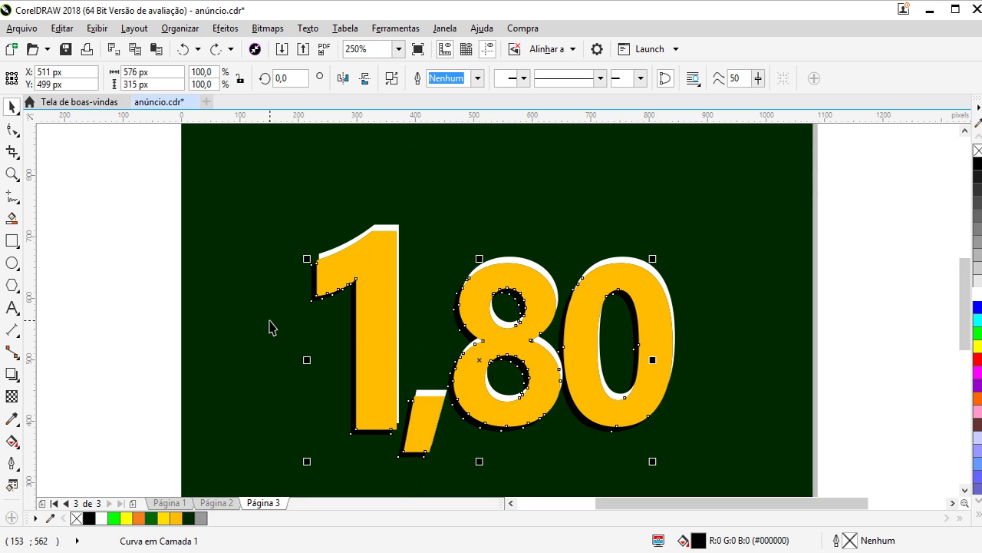
click(843, 274)
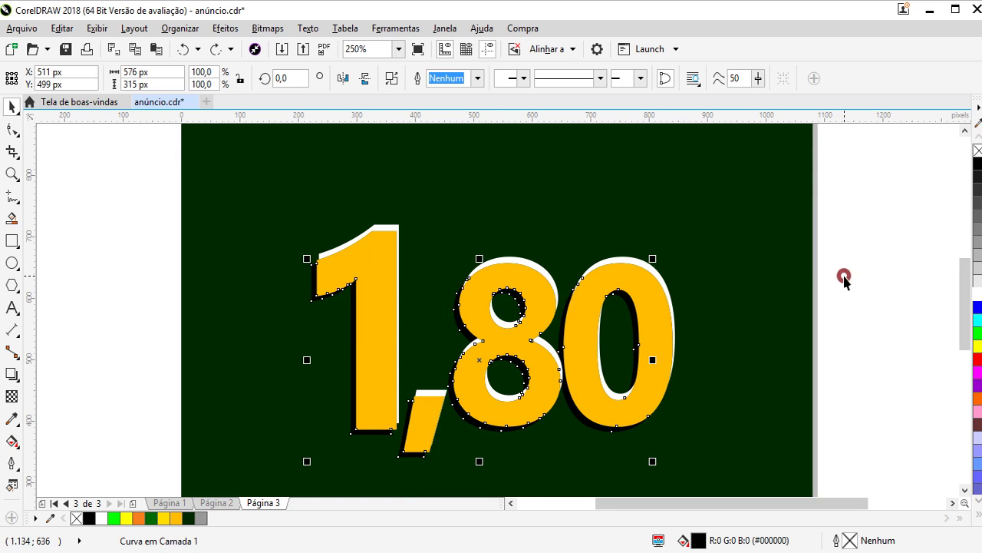
click(640, 307)
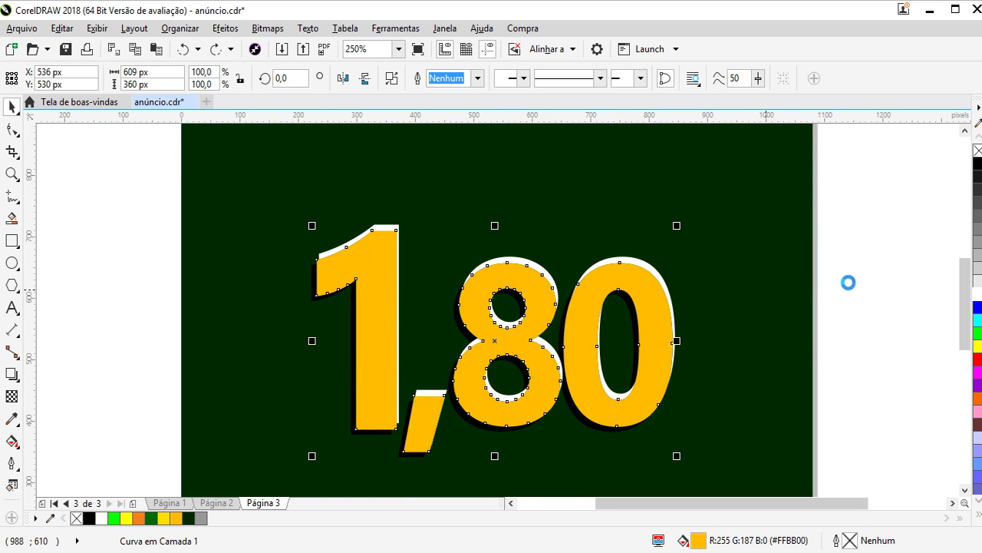
key(Delete)
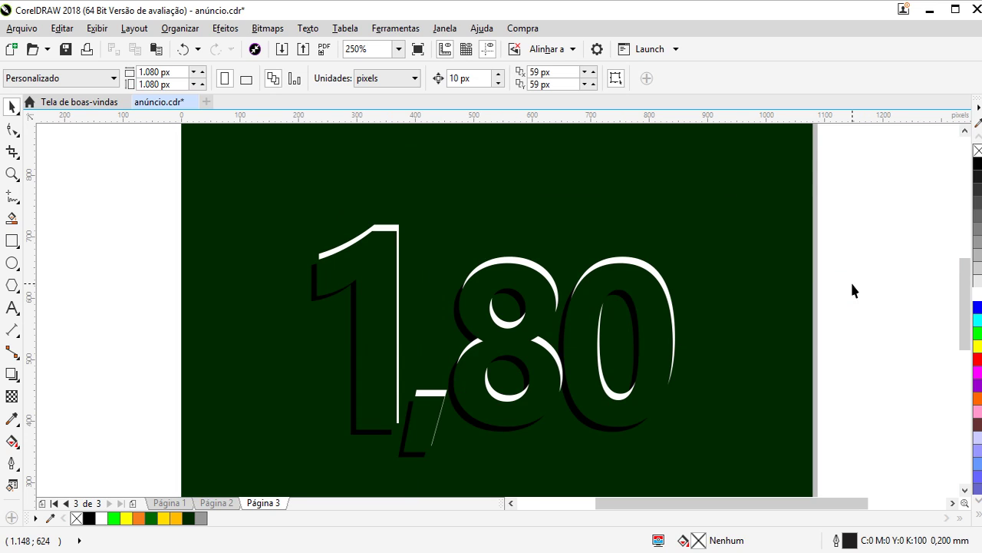
- Restore the deleted yellow 1,80 curve and bring it to the front of the page
key(ctrl+z)
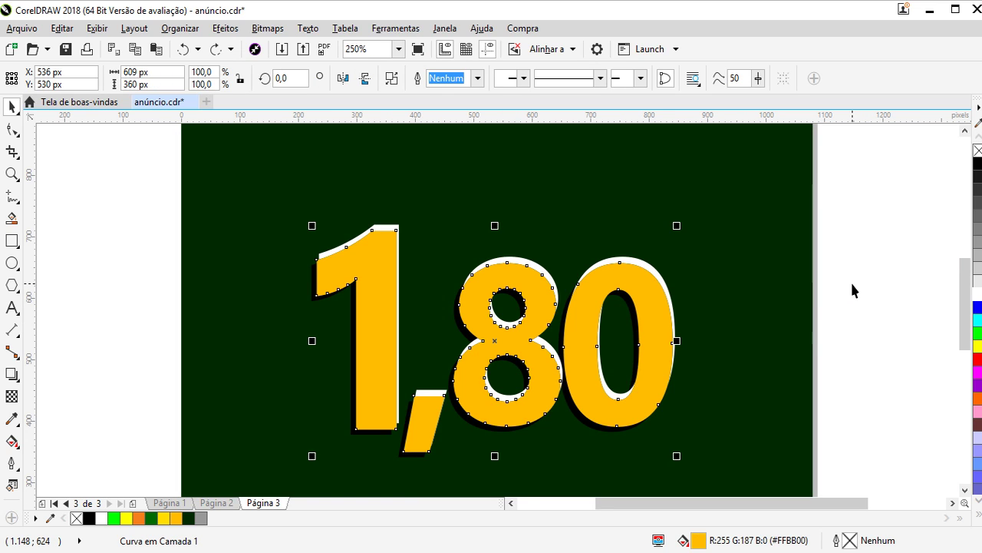
click(852, 287)
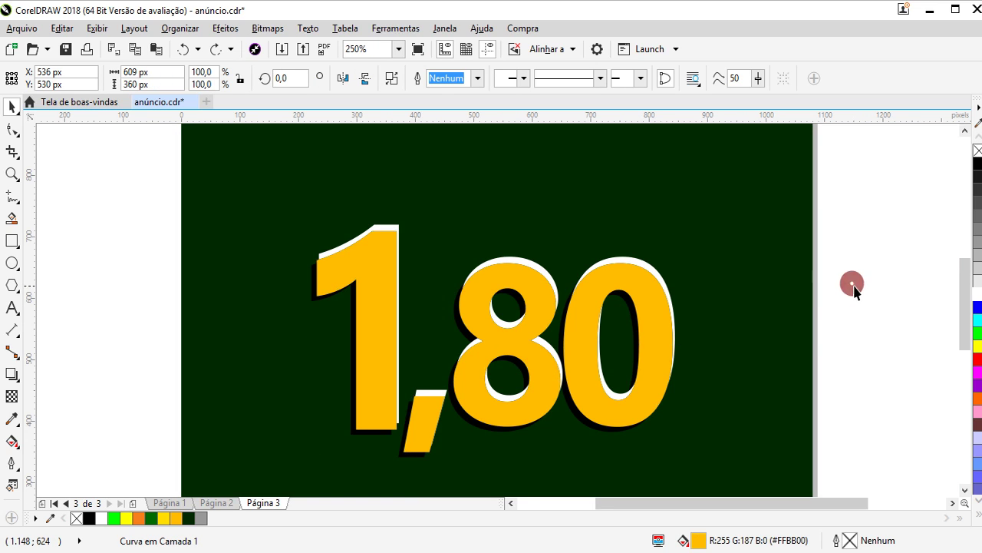
click(314, 298)
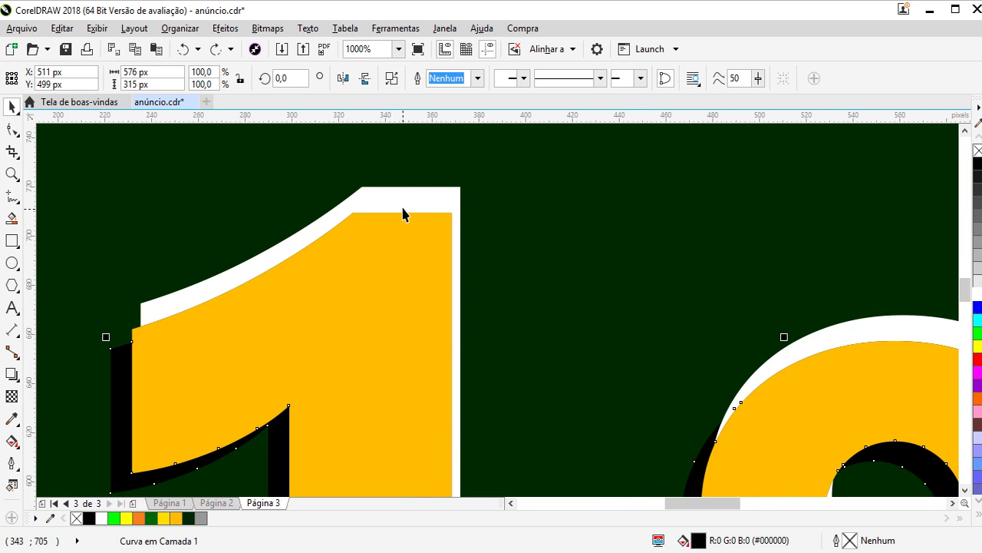
right_click(398, 198)
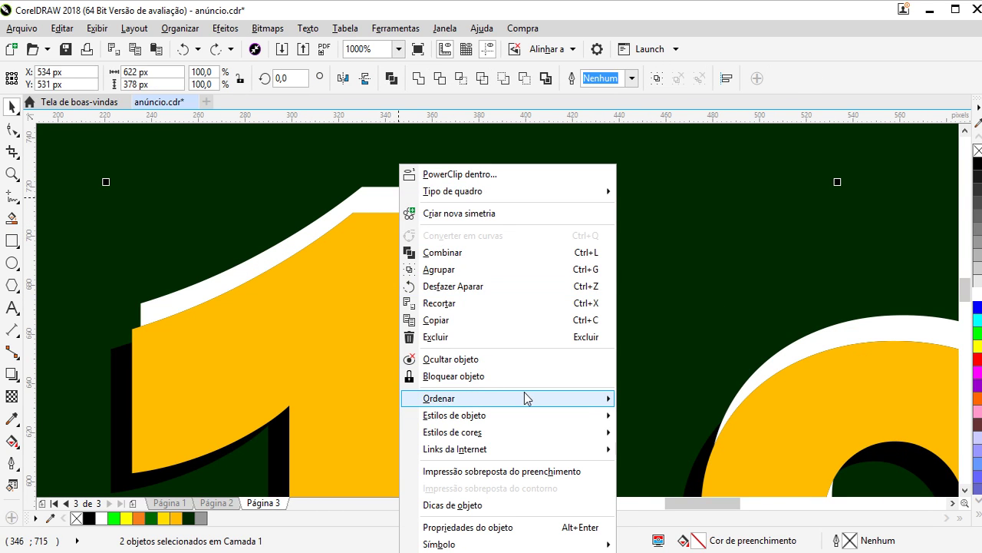
mouse_move(507, 398)
click(693, 393)
scroll(399, 338, down, 3)
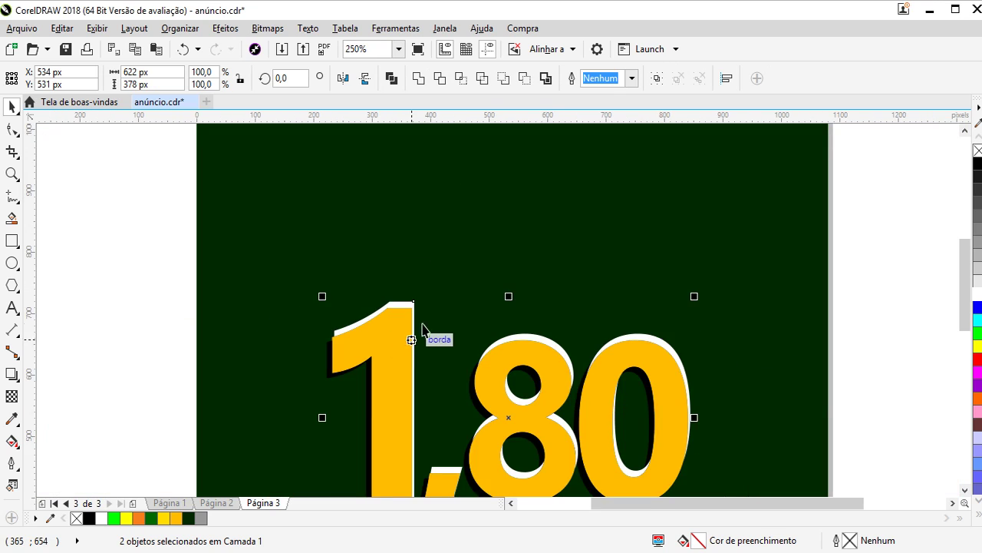
click(891, 280)
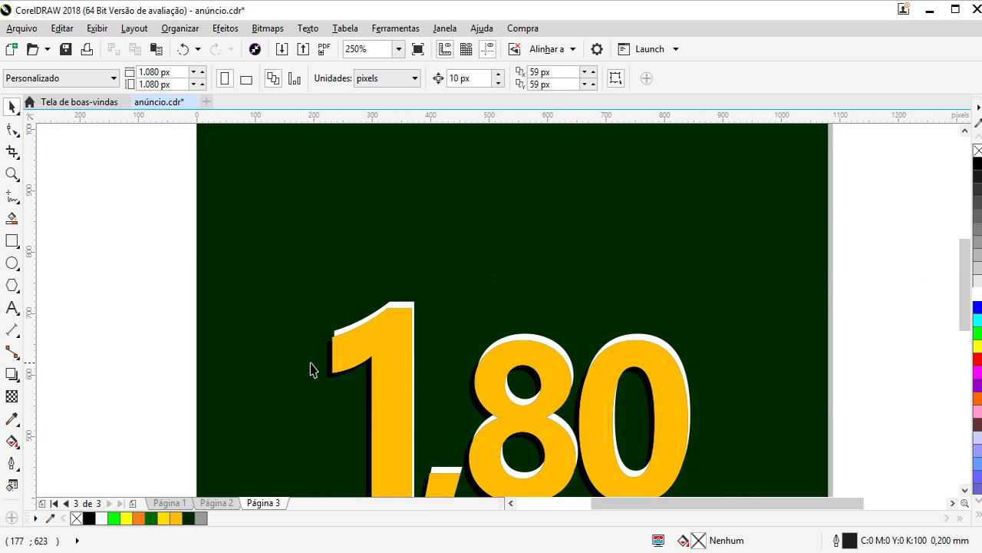
click(335, 376)
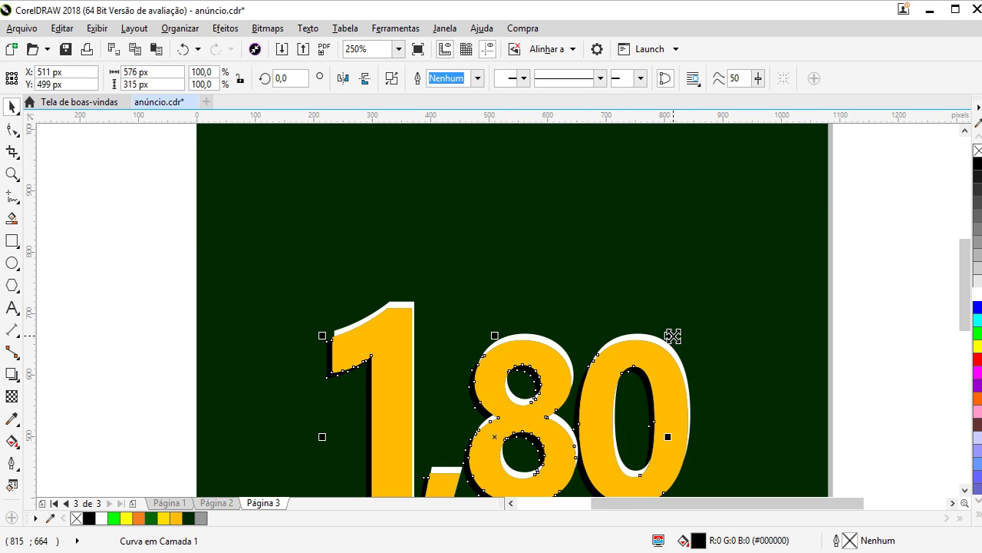
- Scale the black shadow curve to about 97.4% and nudge it right and up
drag(673, 335, 660, 340)
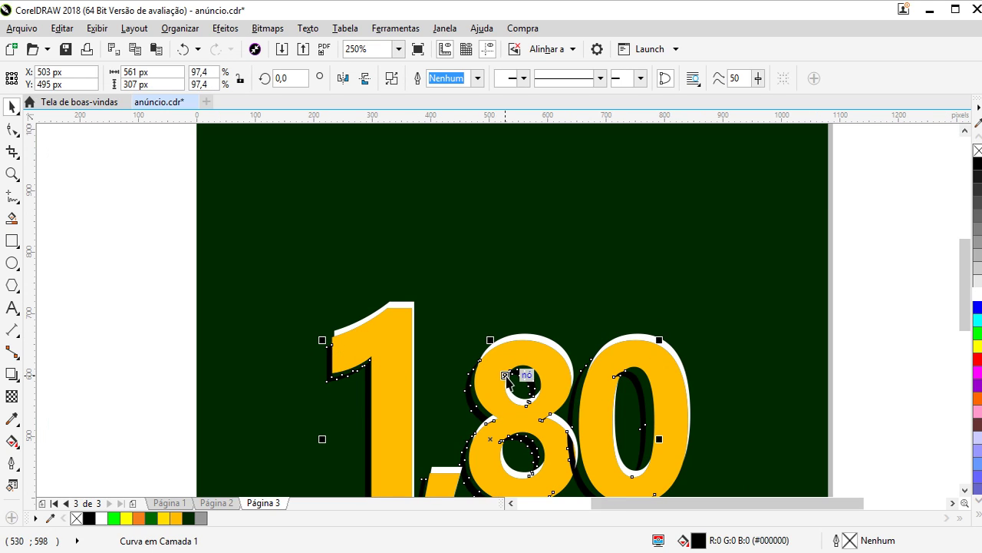
key(Right)
key(Right)
key(Up)
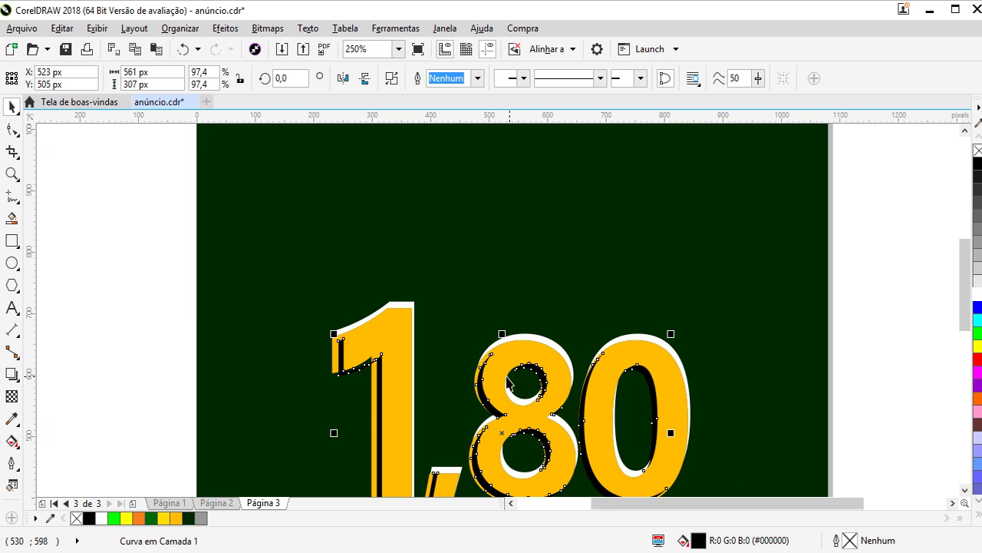
key(Up)
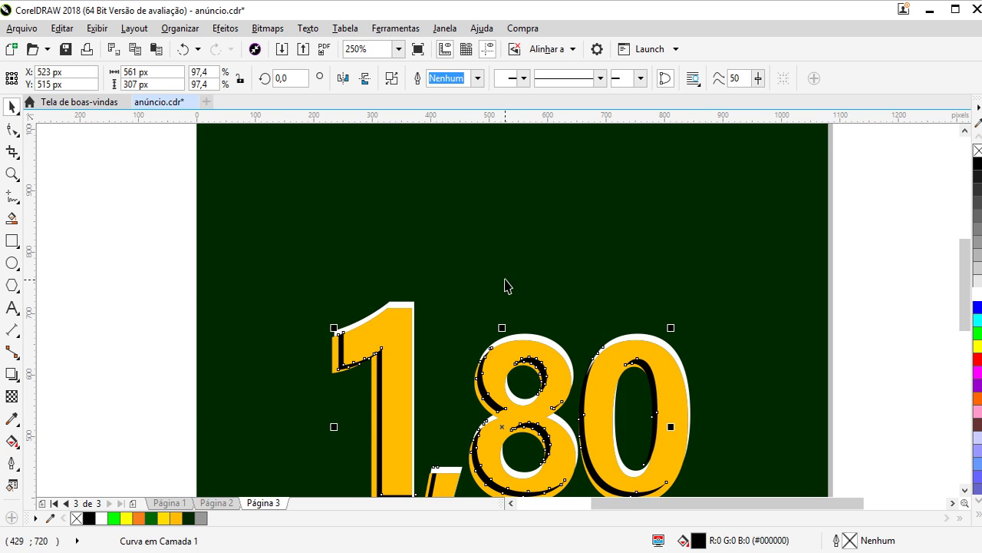
scroll(505, 285, down, 1)
scroll(432, 370, up, 2)
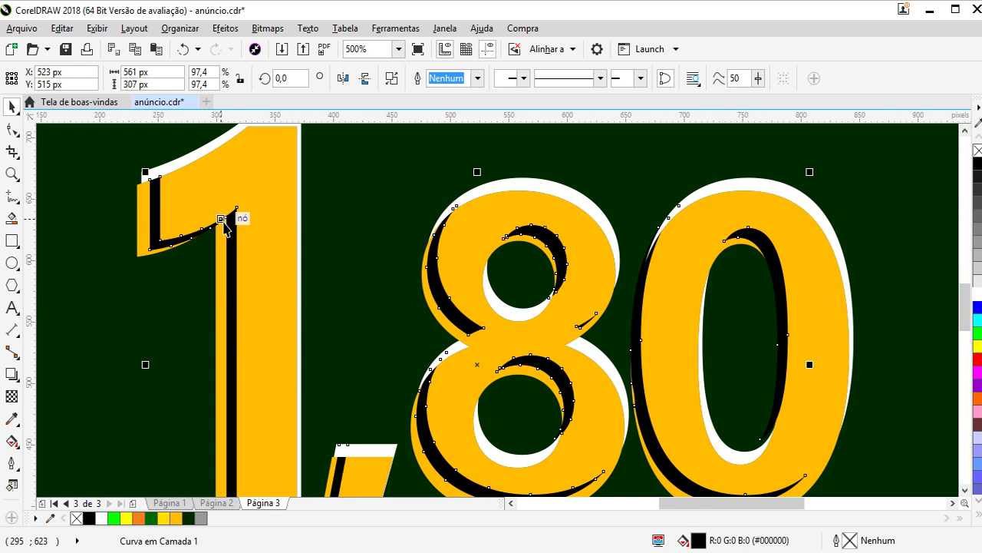
- Fine-tune the black shadow's position along the edge of the 1
drag(229, 218, 220, 219)
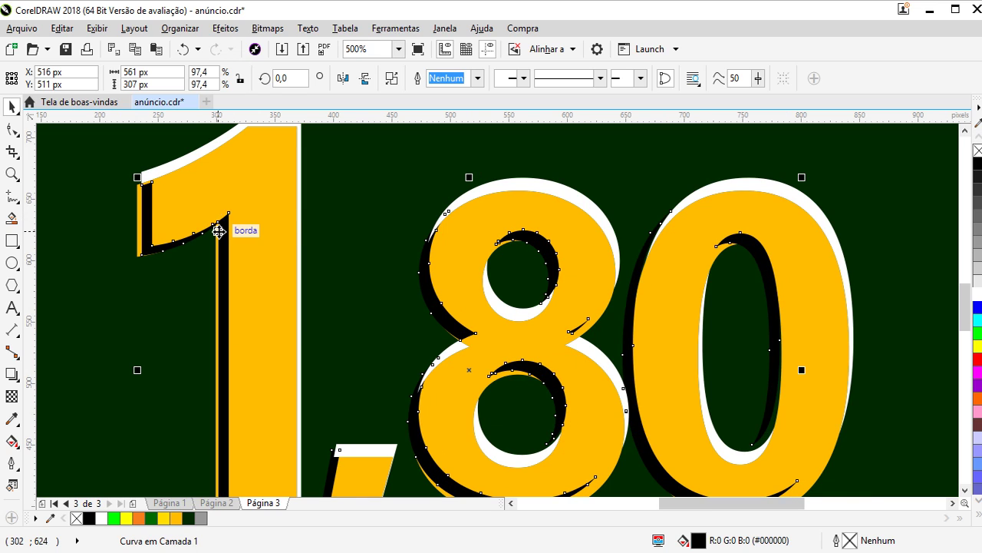
key(shift+Up)
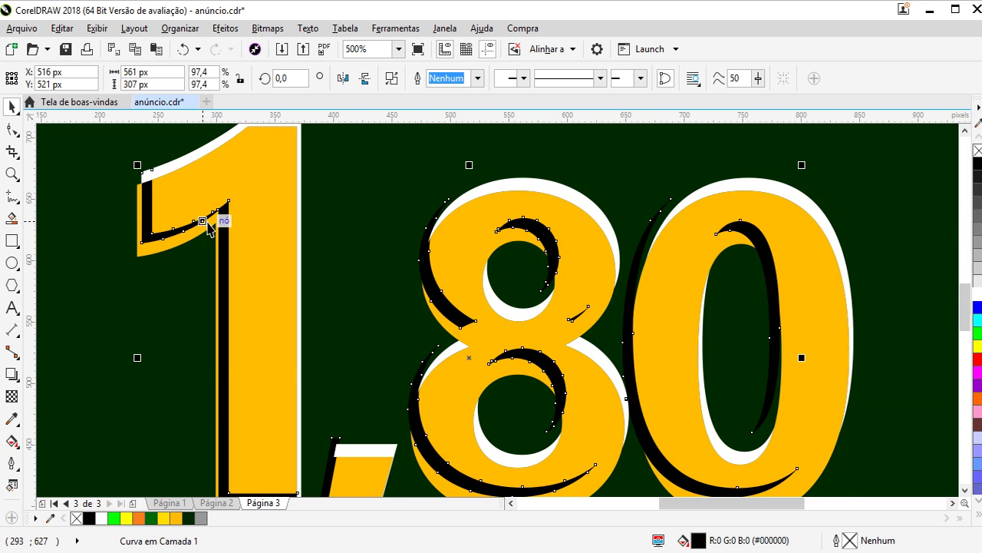
scroll(207, 225, up, 2)
drag(243, 220, 239, 241)
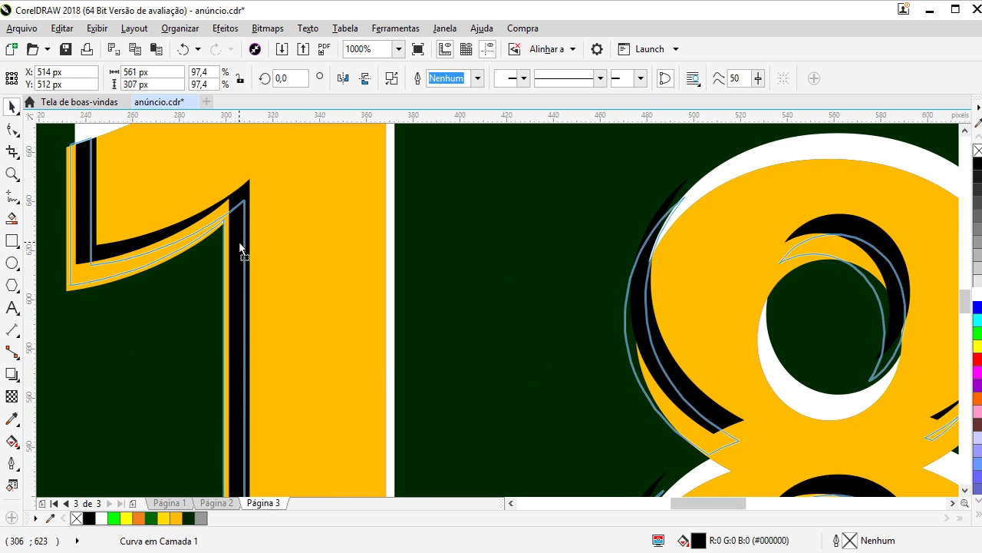
drag(240, 243, 235, 245)
scroll(384, 328, down, 2)
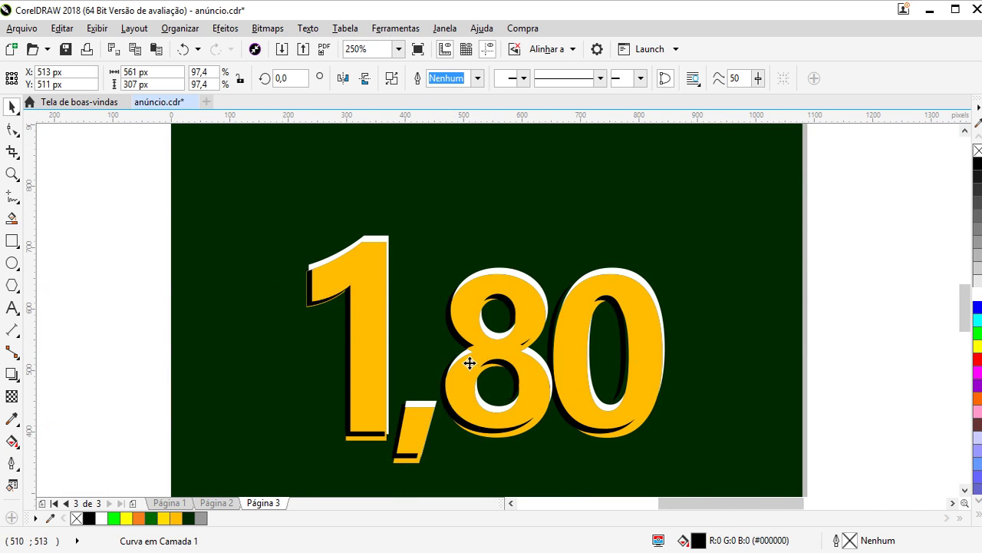
scroll(470, 363, up, 1)
click(12, 129)
scroll(588, 301, down, 1)
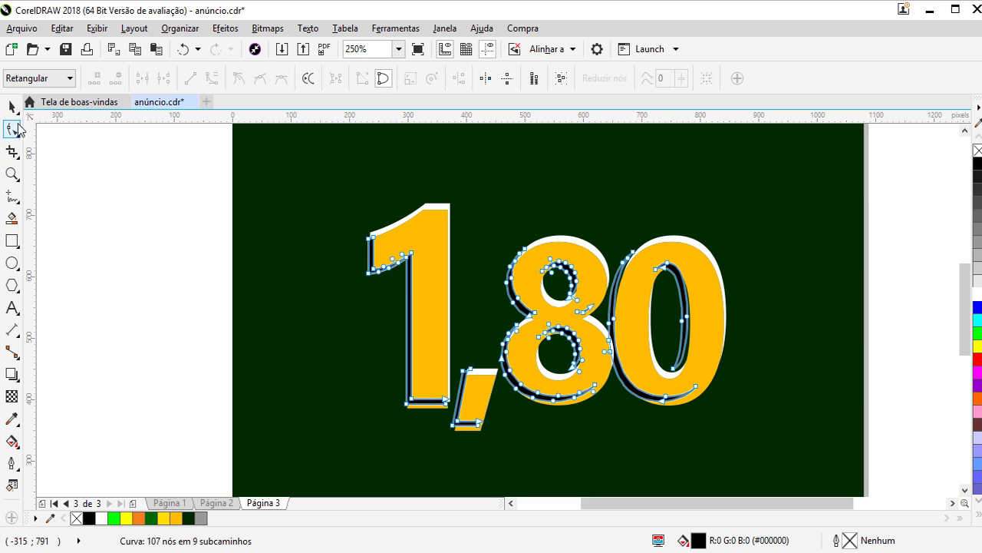
- Shift the nodes of the comma's black shadow slightly to the right
scroll(467, 382, up, 1)
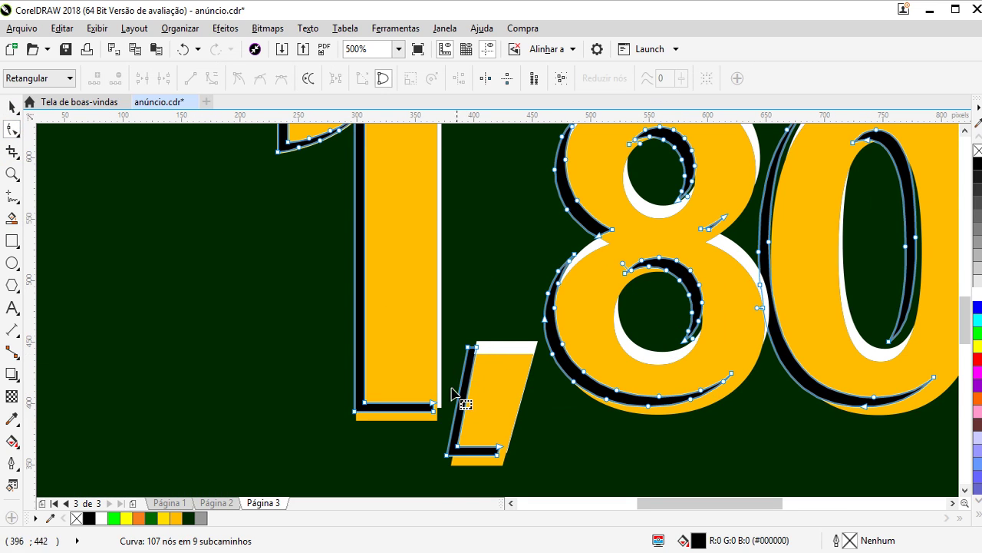
drag(449, 324, 467, 351)
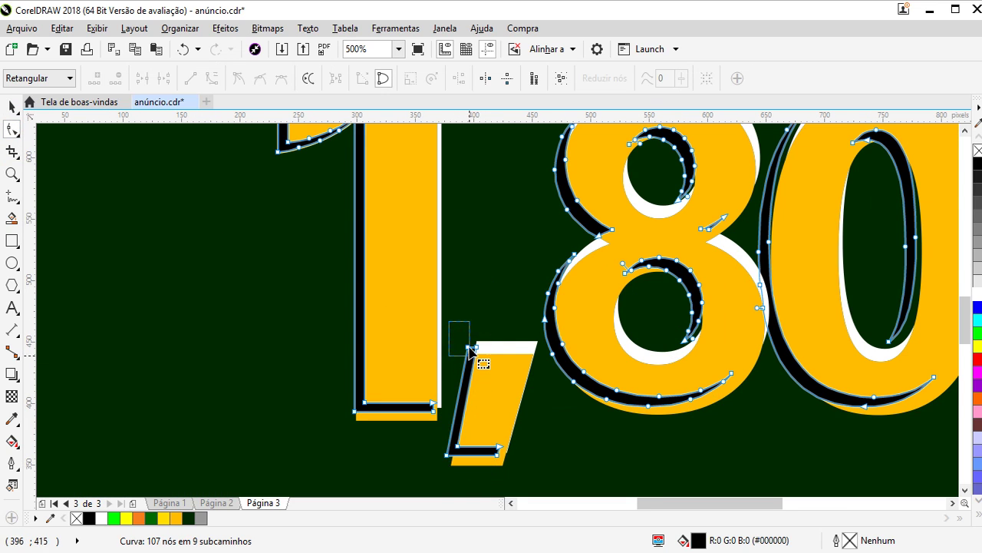
mouse_move(525, 483)
mouse_down()
mouse_move(475, 465)
mouse_move(442, 326)
mouse_up()
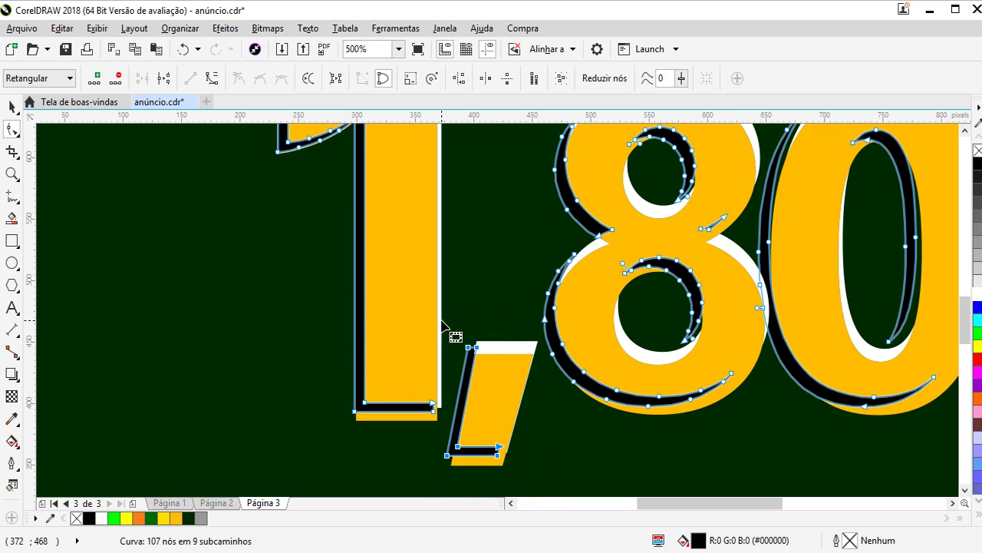
key(Right)
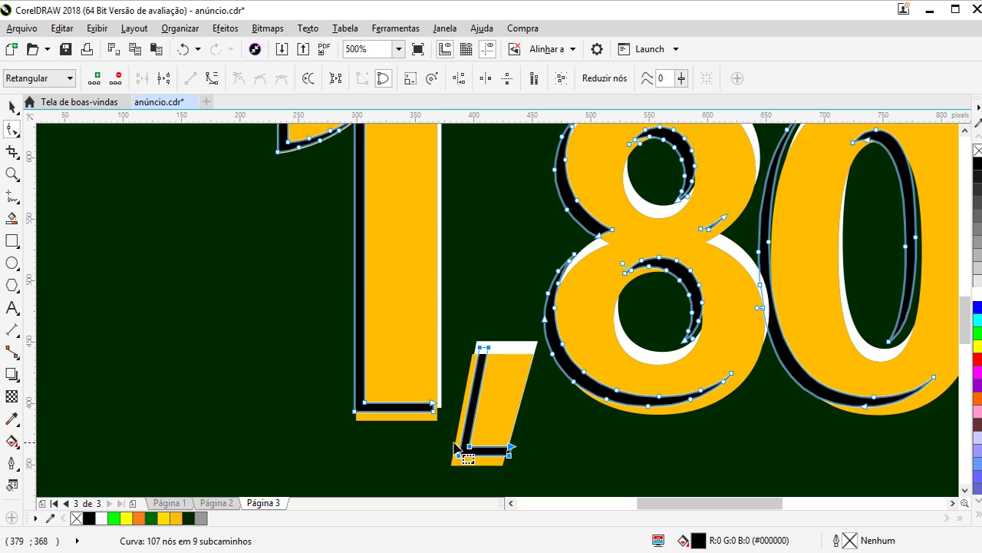
- Select the bottom nodes of the 1 and the 8's nodes, shifting them down and right
mouse_move(452, 317)
mouse_down()
mouse_move(492, 470)
mouse_move(465, 455)
mouse_up()
scroll(384, 433, down, 2)
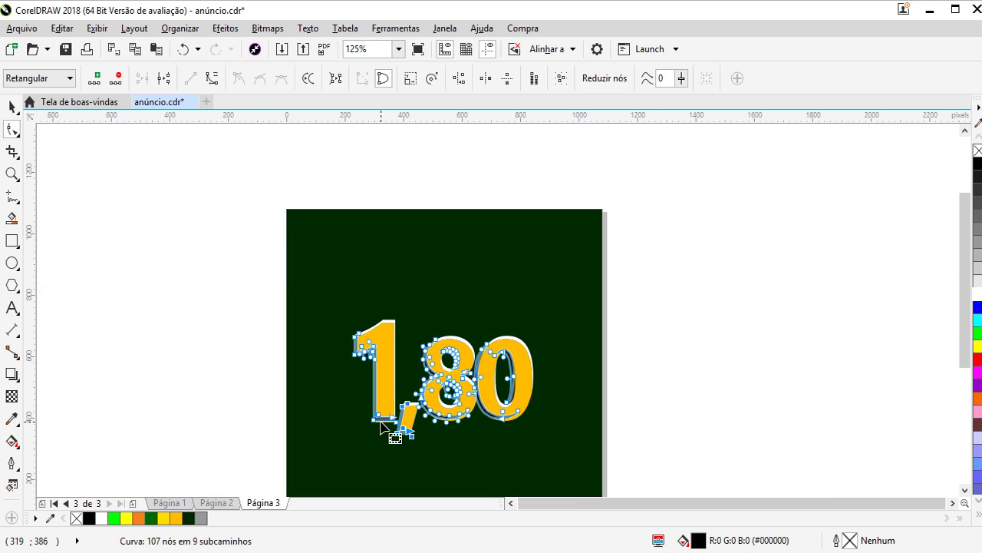
scroll(362, 389, up, 2)
scroll(392, 322, down, 1)
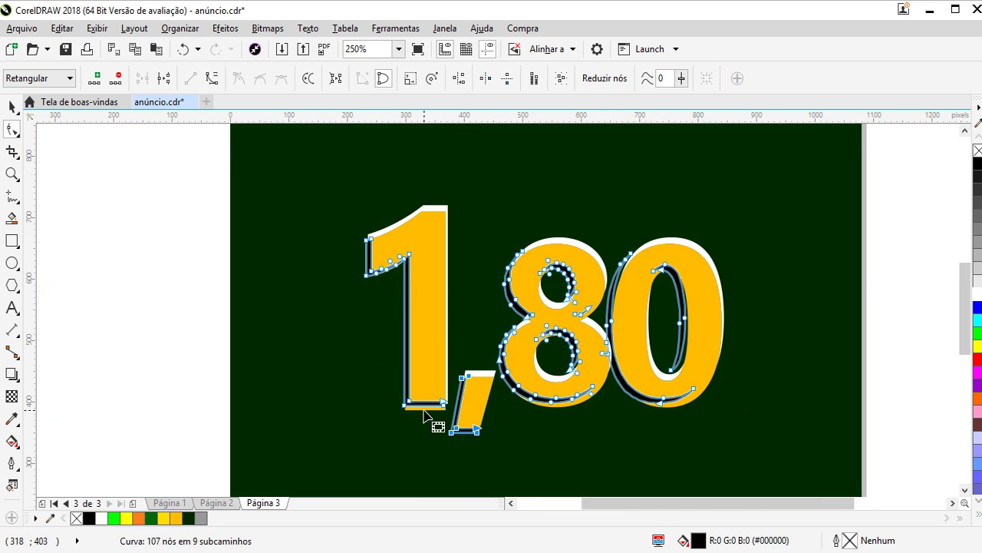
drag(384, 396, 458, 415)
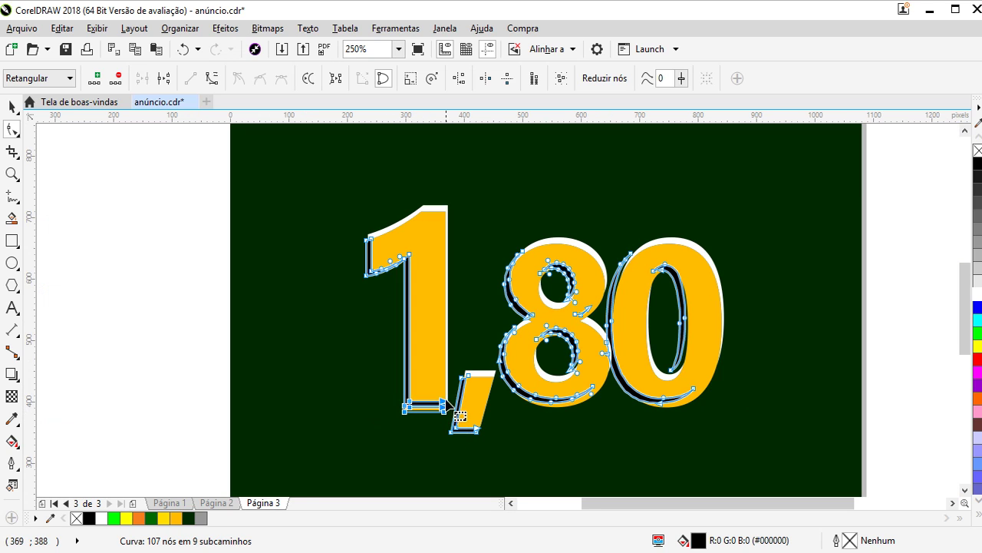
scroll(450, 464, up, 1)
scroll(563, 436, down, 2)
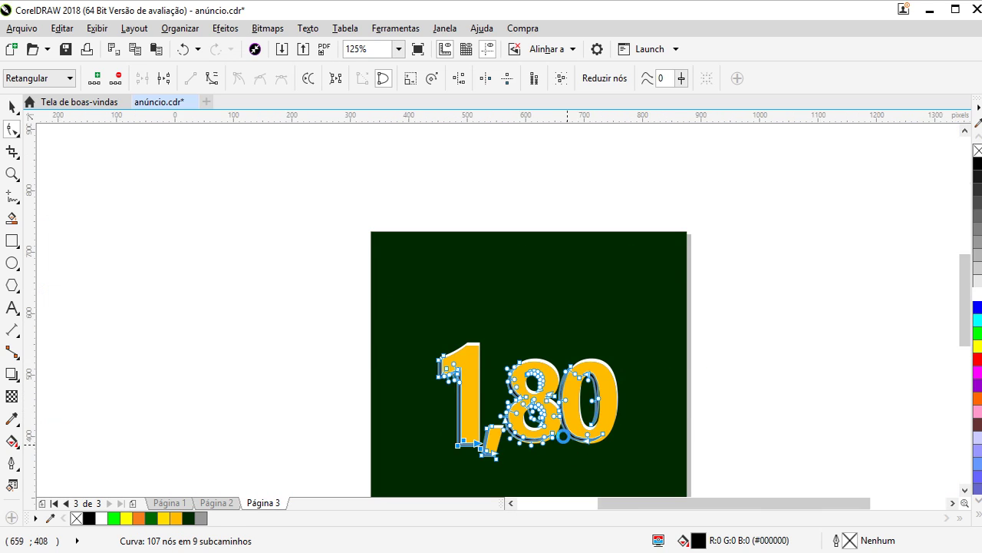
scroll(563, 436, up, 2)
scroll(423, 235, down, 1)
drag(374, 184, 479, 377)
scroll(456, 361, up, 1)
drag(409, 351, 419, 355)
- Reshape and offset the 0's shadow outline slightly to the right
scroll(419, 354, down, 5)
scroll(401, 410, up, 2)
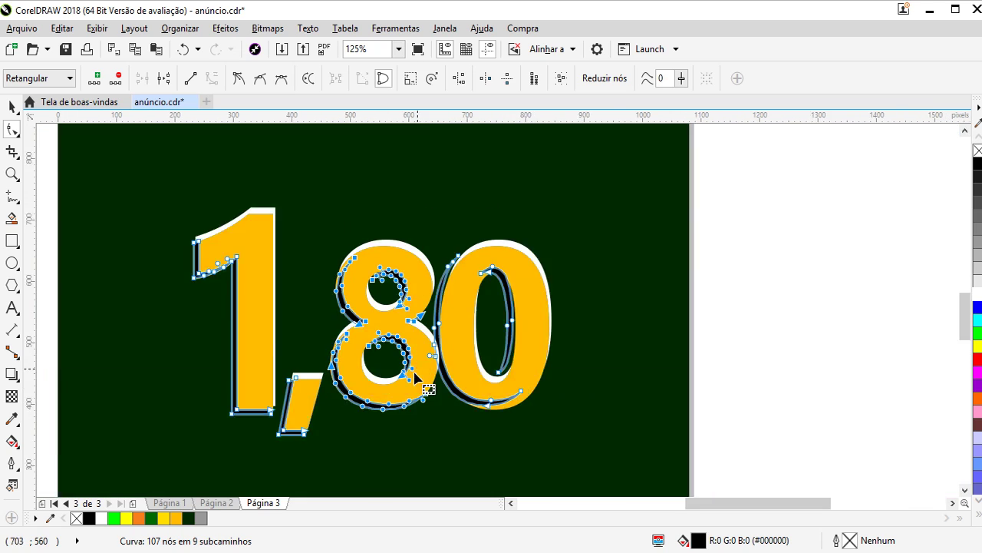
scroll(461, 307, up, 3)
scroll(469, 315, down, 2)
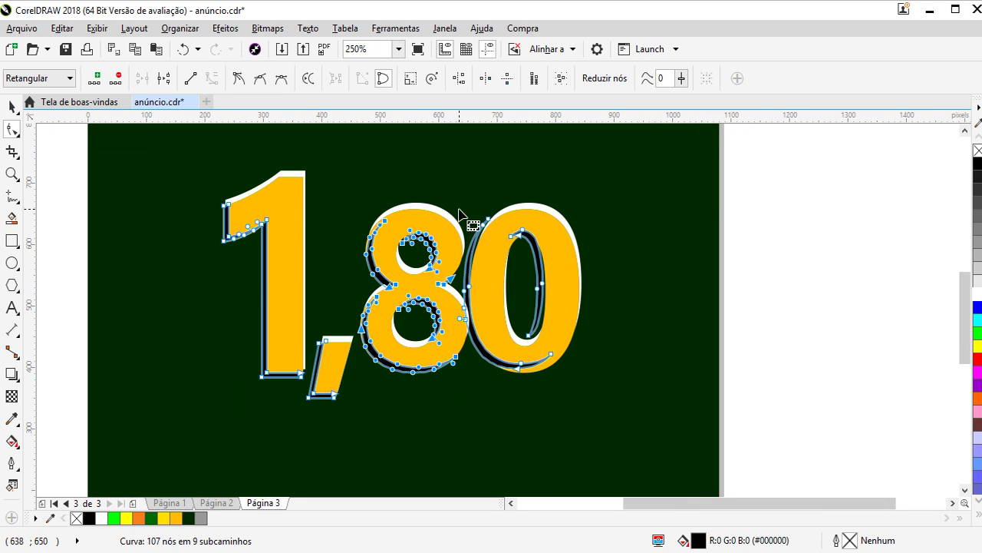
drag(459, 203, 615, 256)
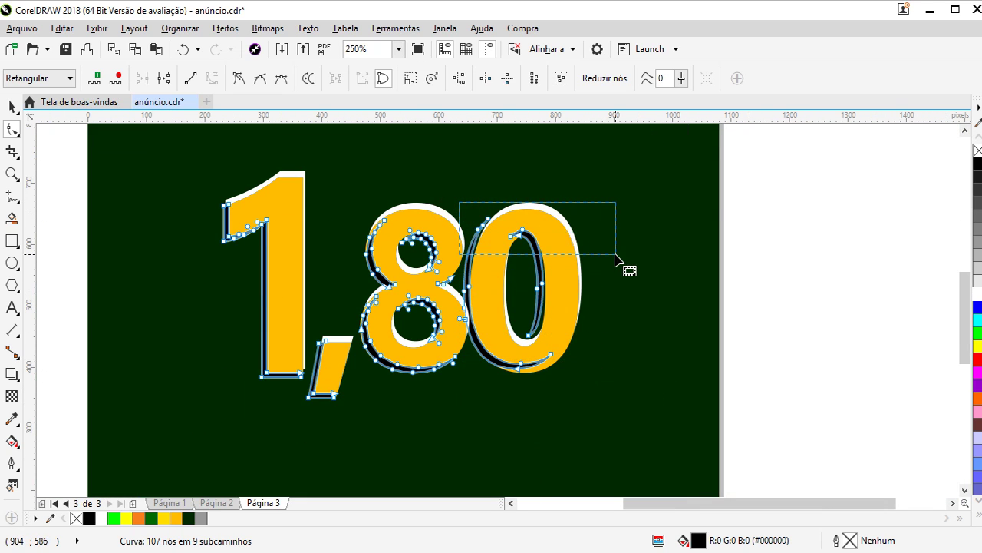
drag(616, 255, 615, 379)
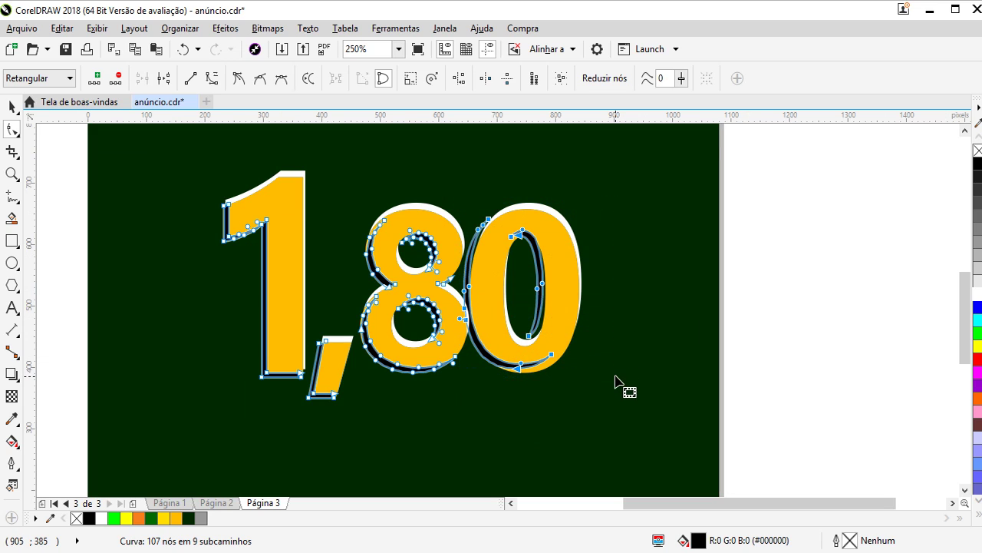
scroll(502, 350, up, 2)
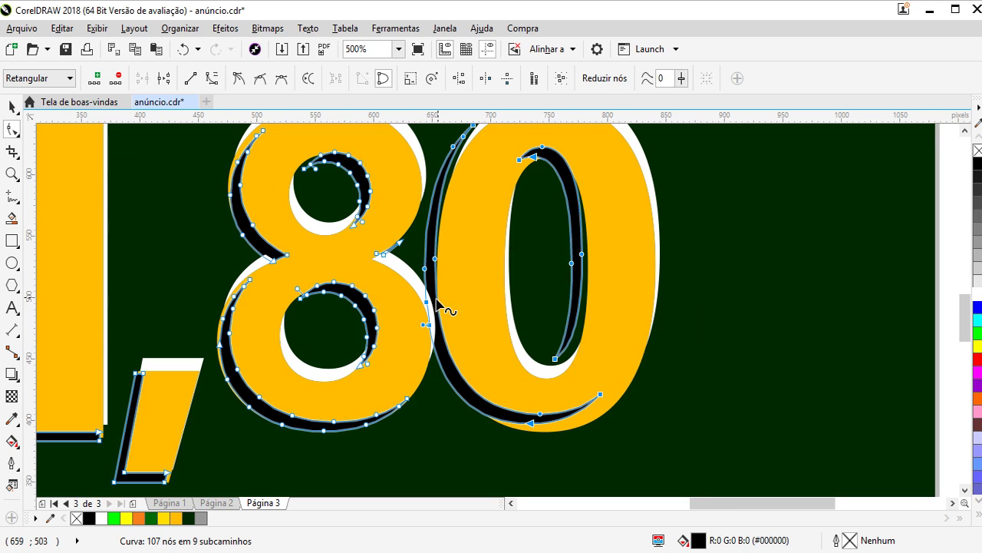
mouse_move(436, 300)
mouse_down()
mouse_move(451, 308)
mouse_move(431, 271)
mouse_up()
scroll(434, 265, down, 2)
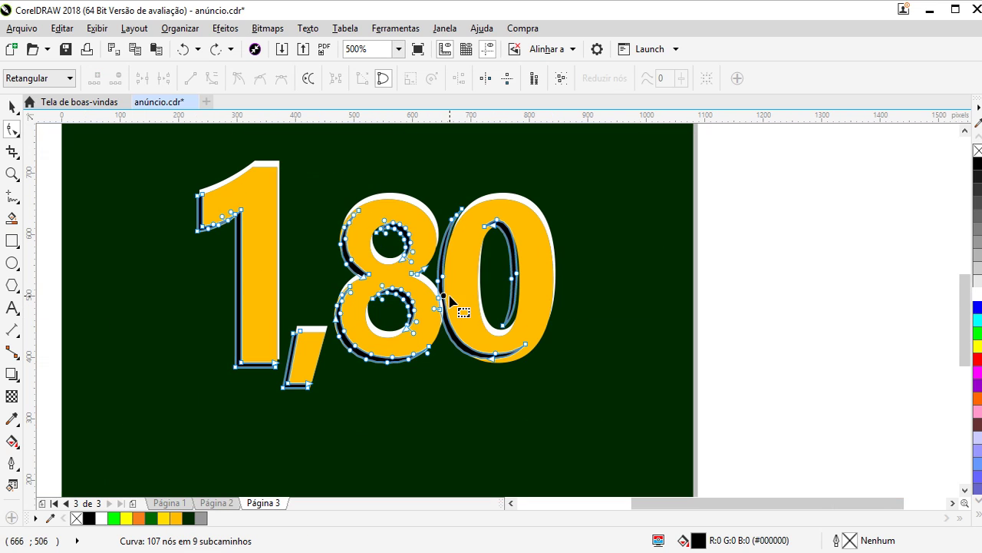
scroll(474, 267, up, 2)
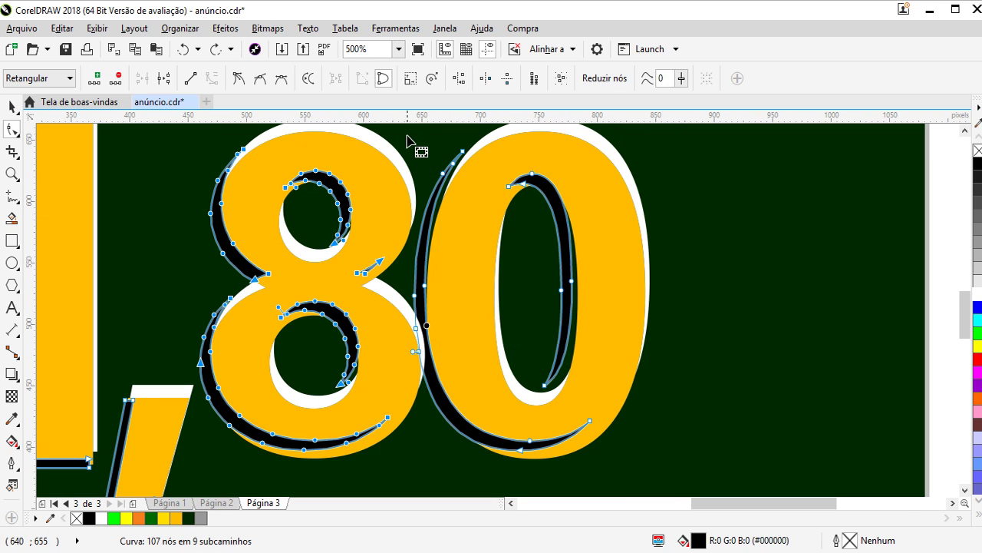
drag(407, 136, 680, 486)
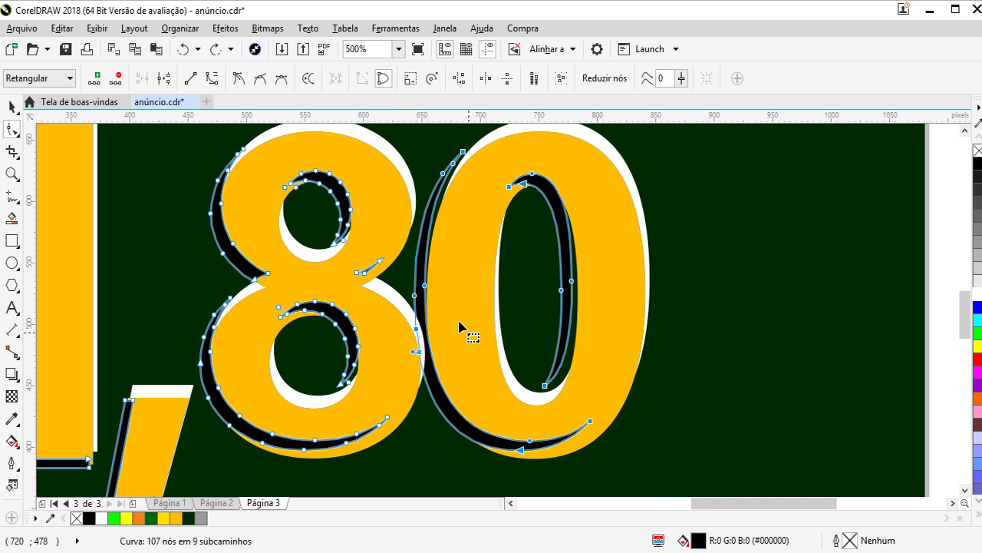
drag(426, 289, 443, 285)
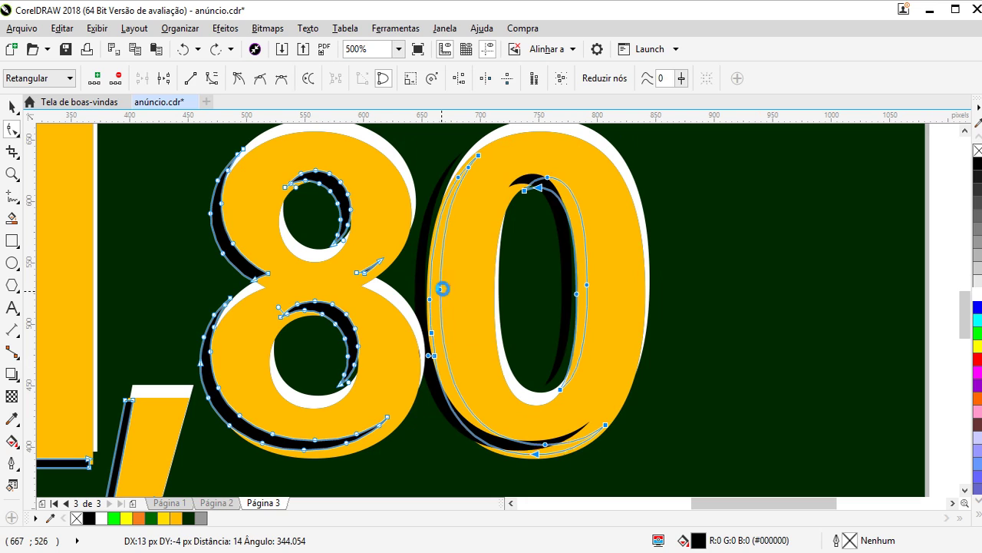
drag(443, 285, 440, 285)
scroll(543, 302, down, 4)
click(759, 244)
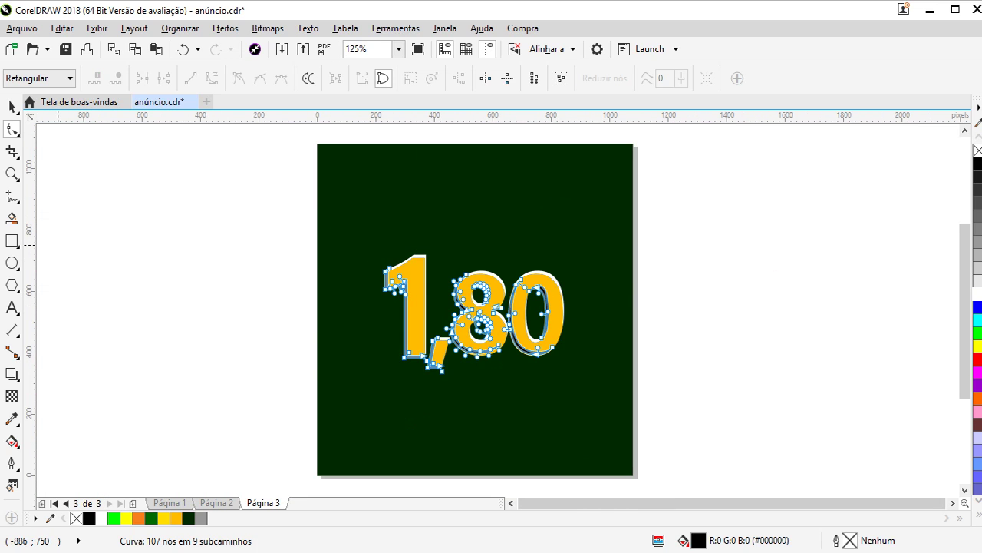
click(11, 106)
- Select the white numeral copy with the Pick tool
scroll(486, 287, up, 2)
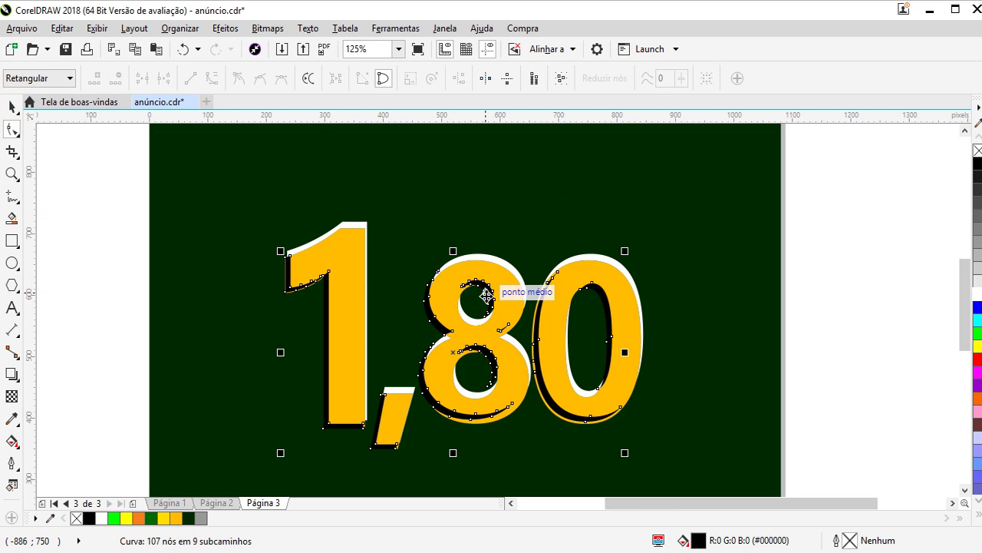
click(367, 227)
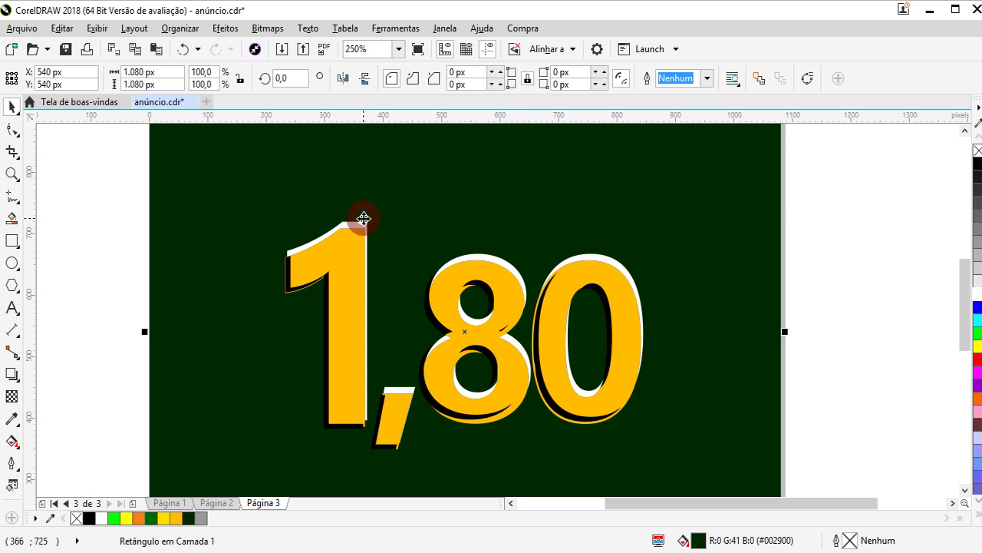
click(358, 221)
right_click(366, 230)
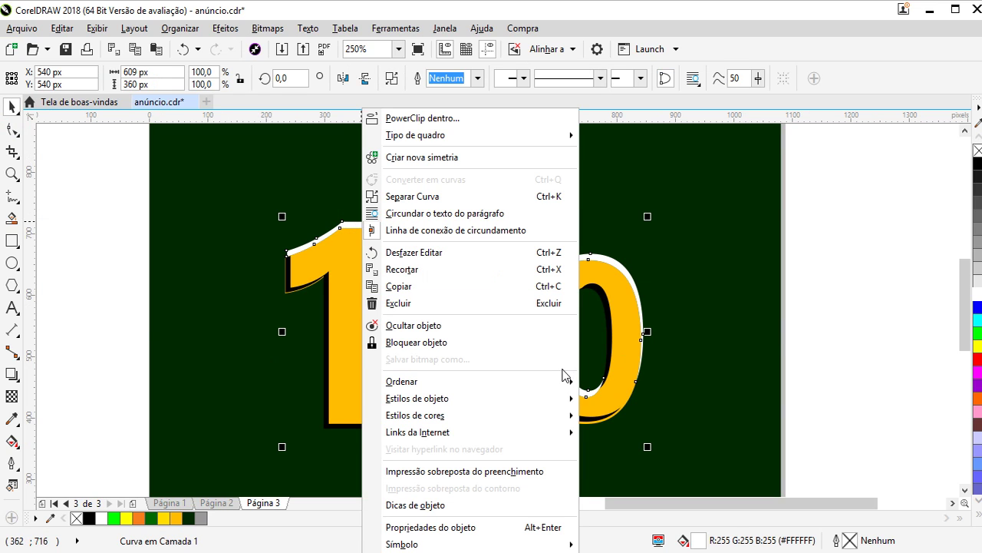
click(850, 271)
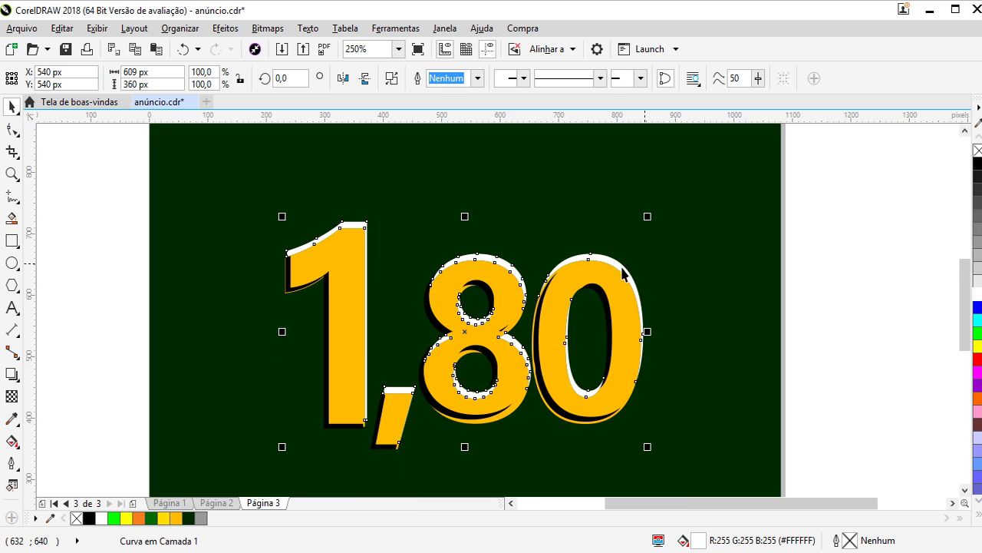
scroll(613, 261, up, 4)
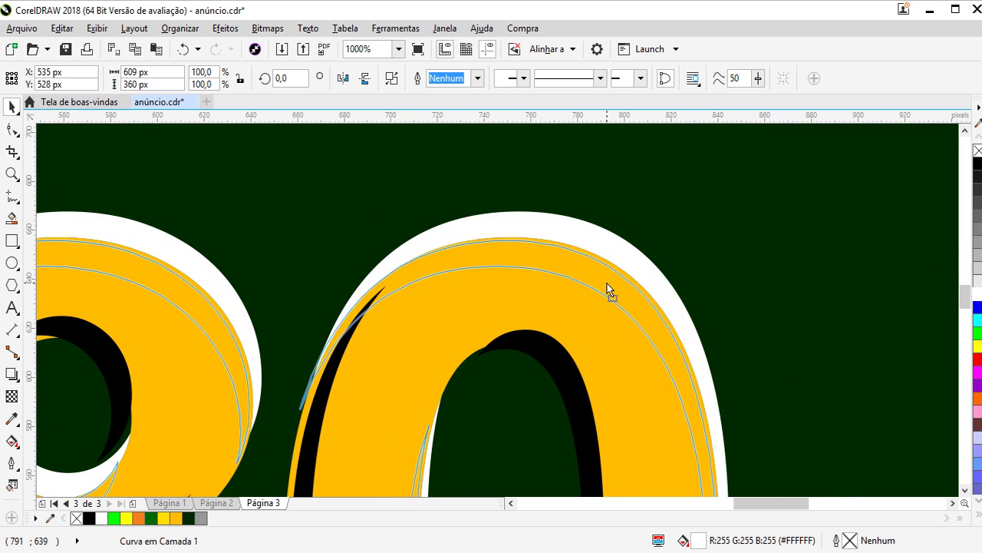
scroll(613, 288, down, 2)
scroll(614, 258, down, 2)
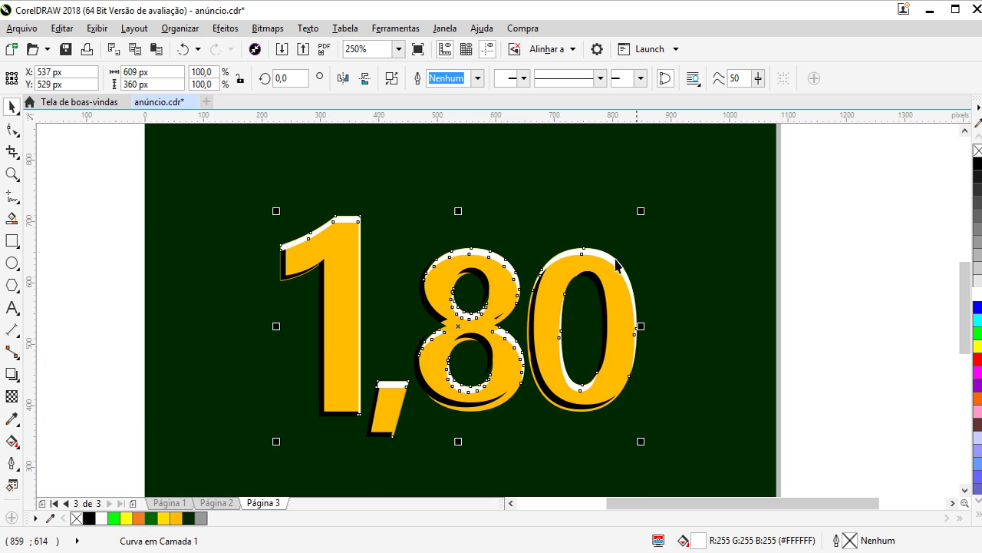
- Nudge the white highlight left, then drag it a few pixels right and up
key(Left)
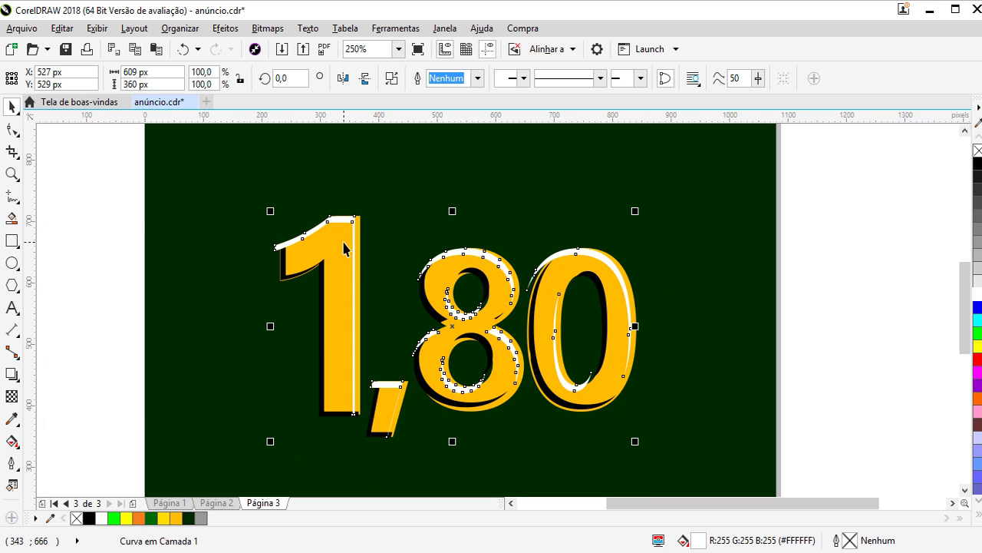
scroll(332, 225, up, 4)
drag(347, 204, 363, 211)
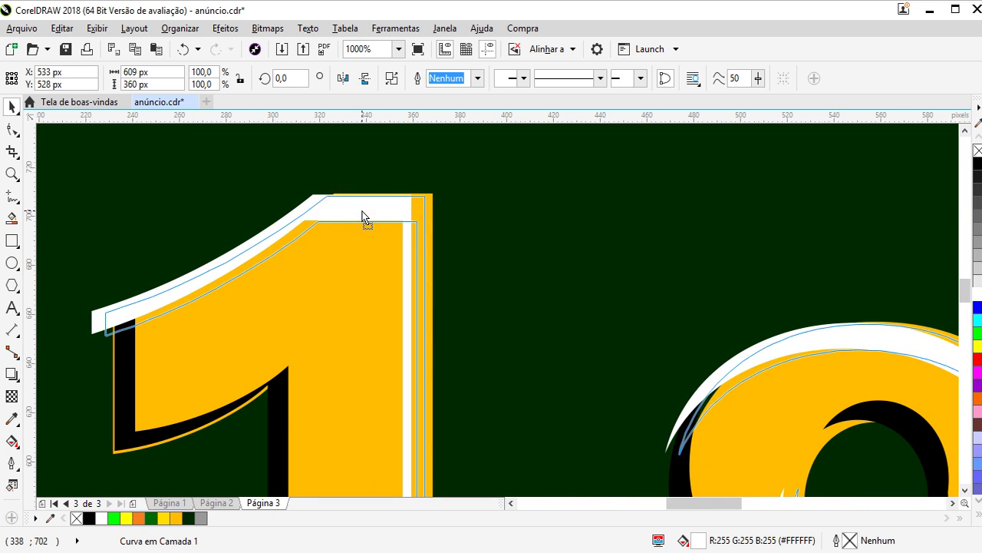
scroll(363, 211, down, 4)
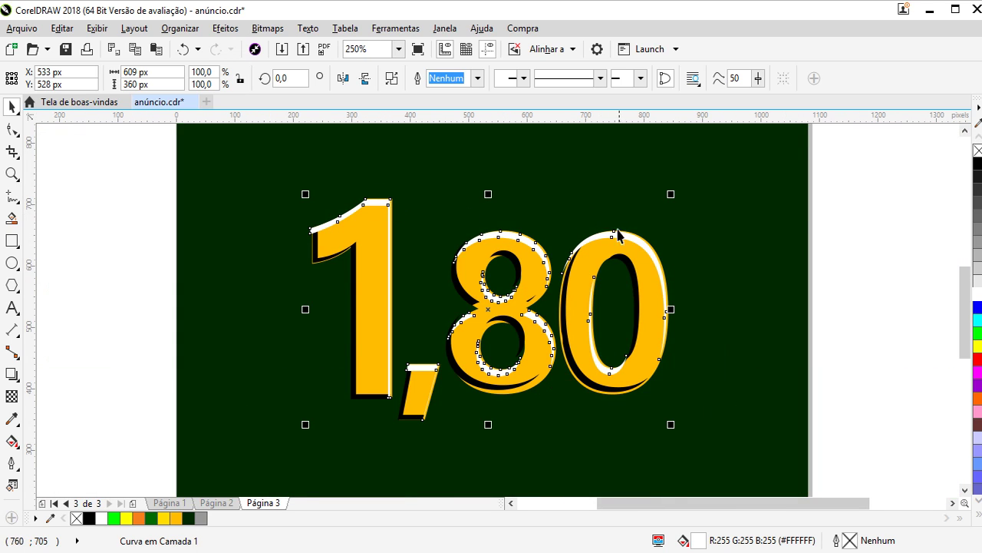
scroll(615, 253, up, 2)
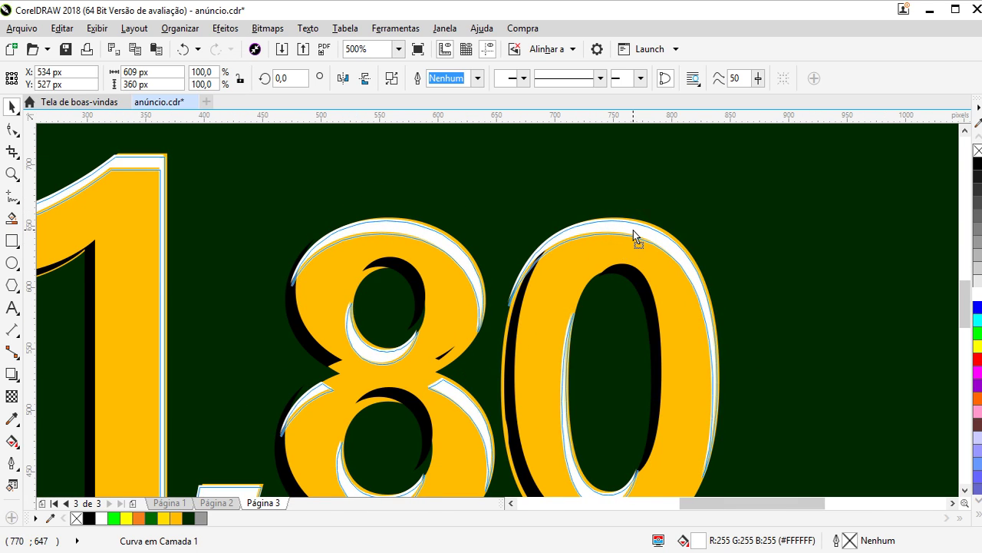
drag(629, 227, 633, 230)
right_click(632, 231)
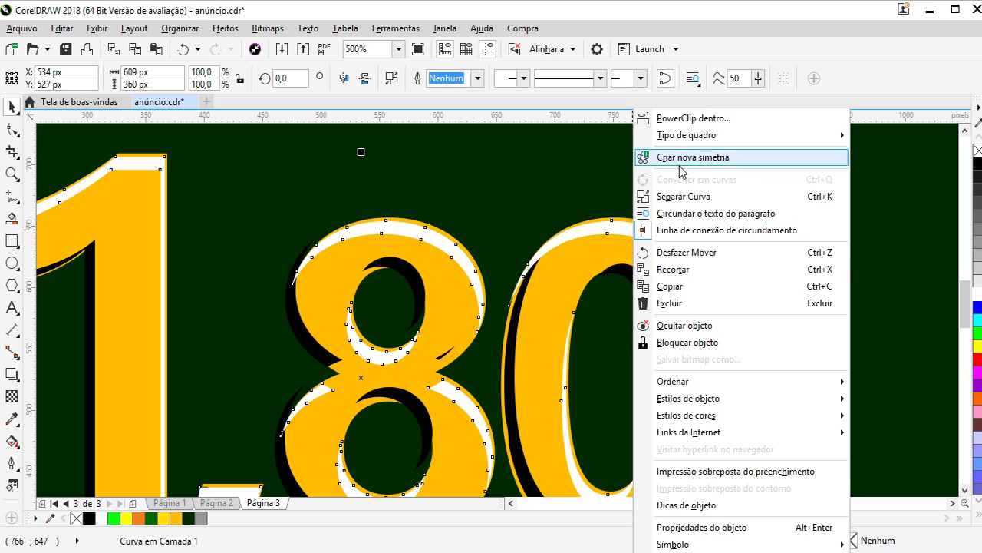
click(859, 224)
scroll(588, 182, down, 4)
scroll(601, 217, up, 2)
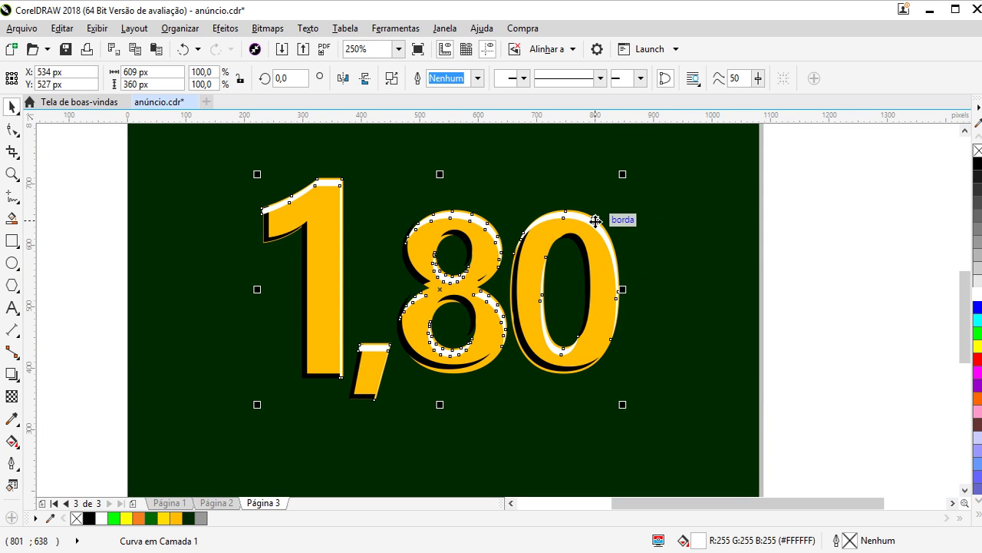
- PowerClip the white highlight copy inside the yellow 1,80 numerals
right_click(595, 220)
click(664, 116)
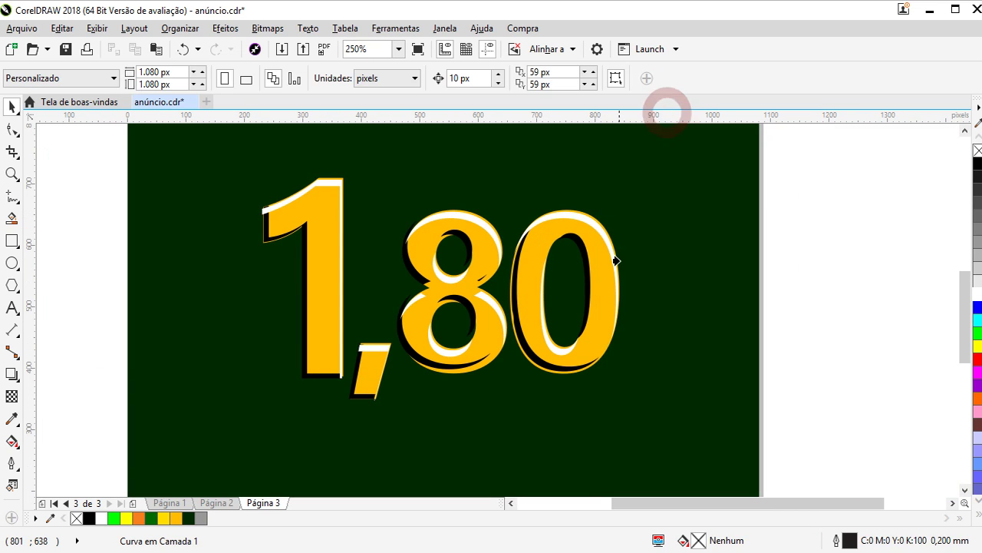
click(596, 344)
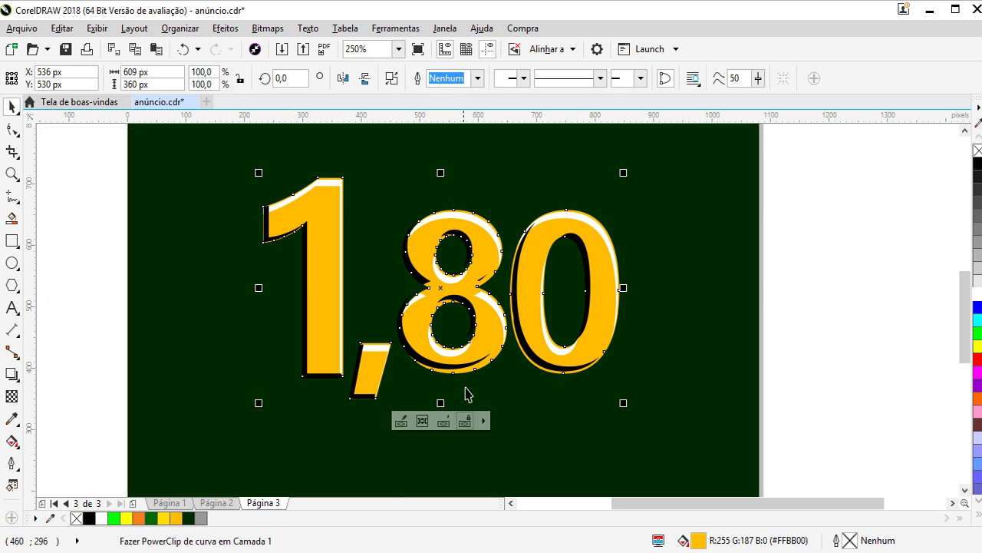
click(842, 346)
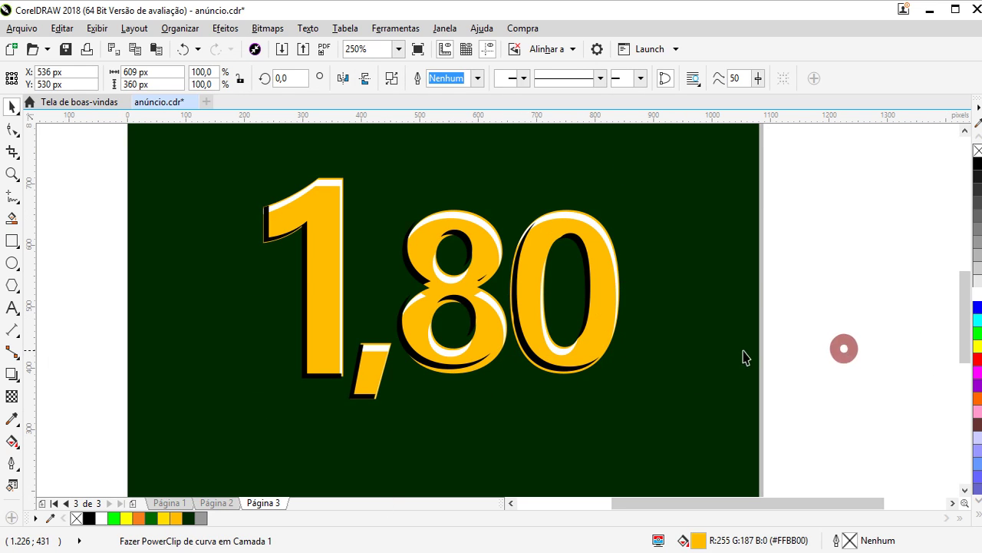
- PowerClip the black shadow copy inside the 1,80 numerals as well
right_click(540, 367)
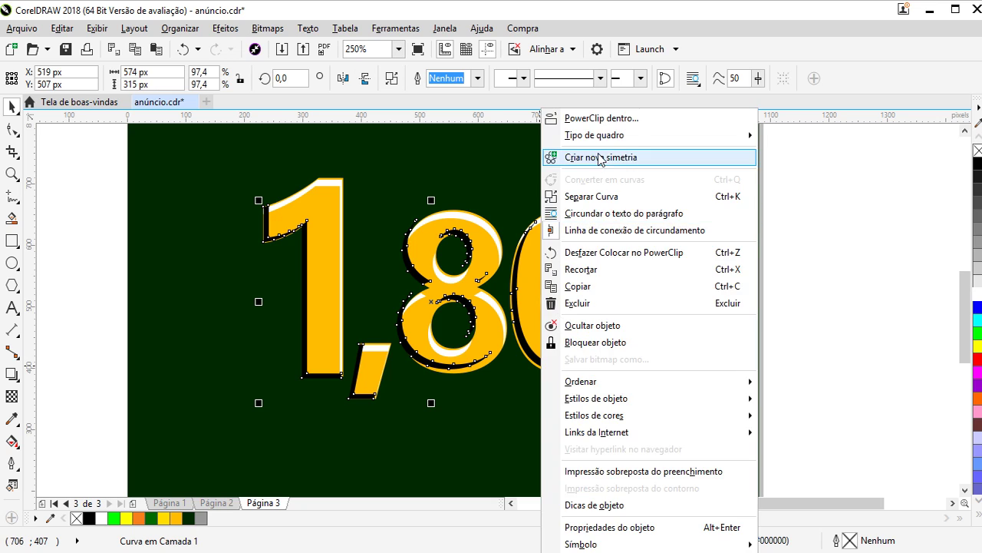
click(597, 116)
click(597, 327)
click(835, 305)
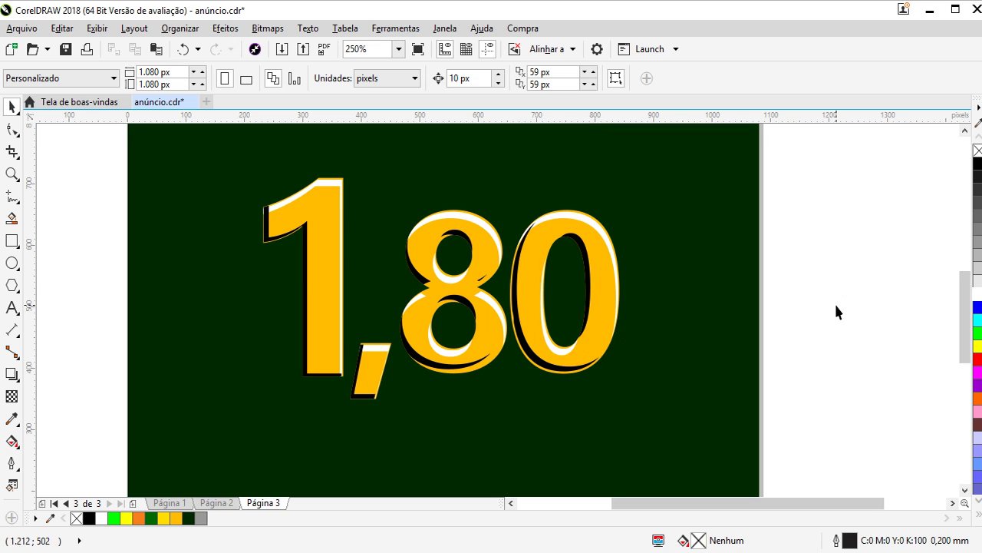
- Select the 1,80 numerals and enter Edit PowerClip to expose the clipped shapes
double_click(603, 329)
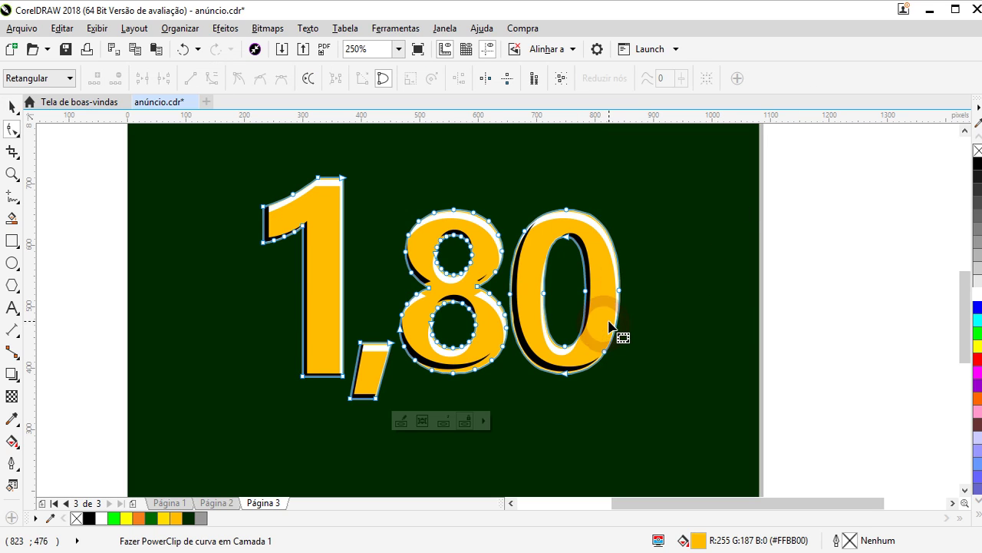
click(391, 425)
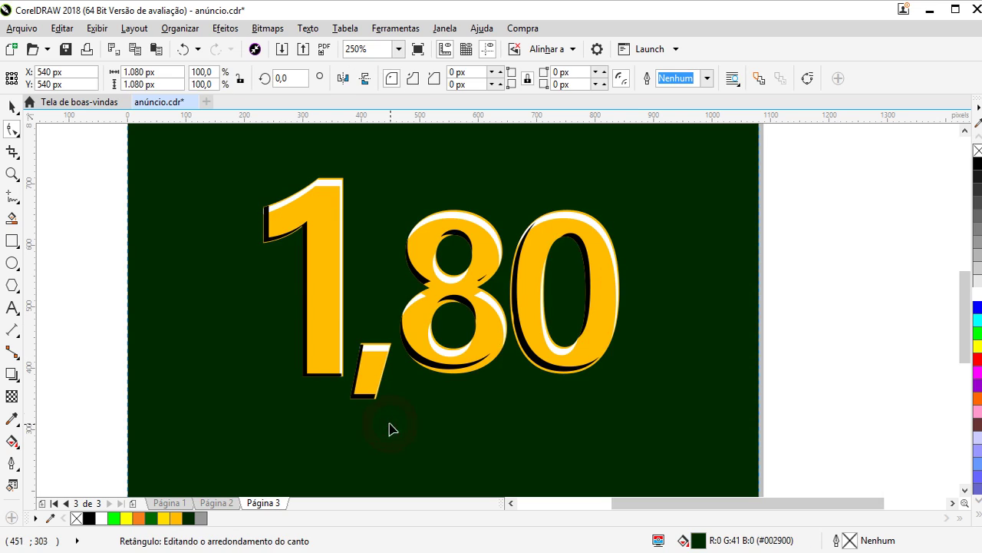
click(6, 105)
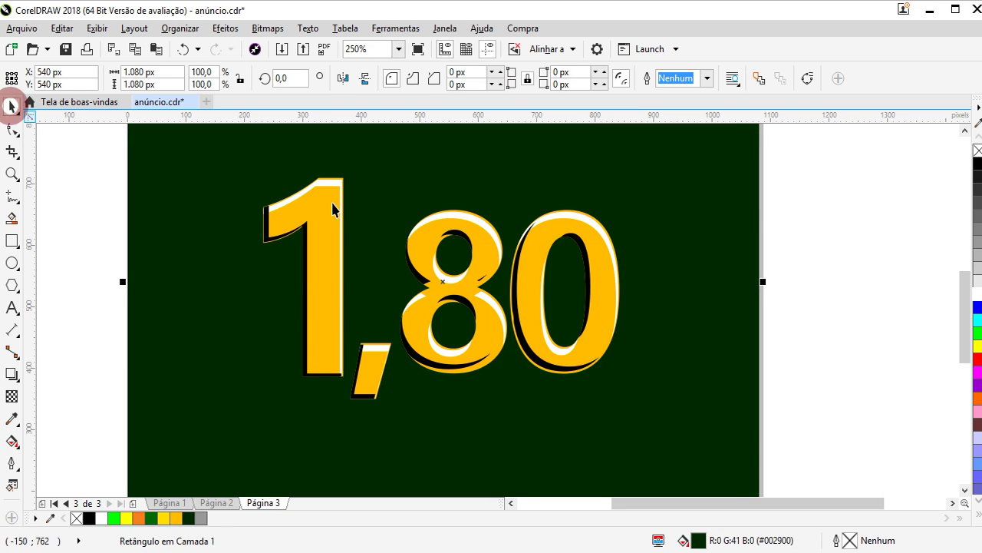
click(317, 268)
key(F10)
click(398, 424)
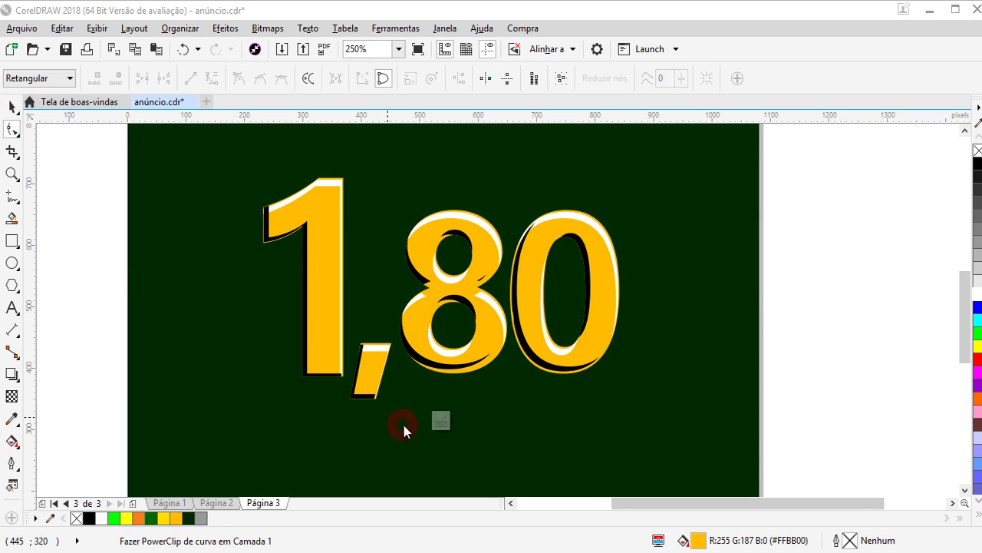
- Convert the black shadow shapes inside the numerals to a 300 dpi CMYK bitmap with transparent background
click(9, 106)
click(266, 232)
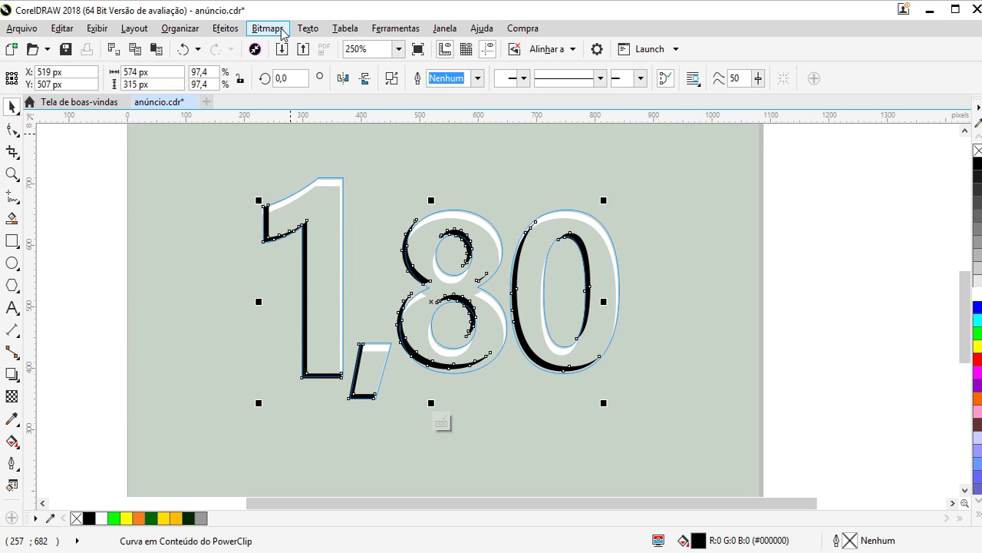
click(267, 28)
click(291, 51)
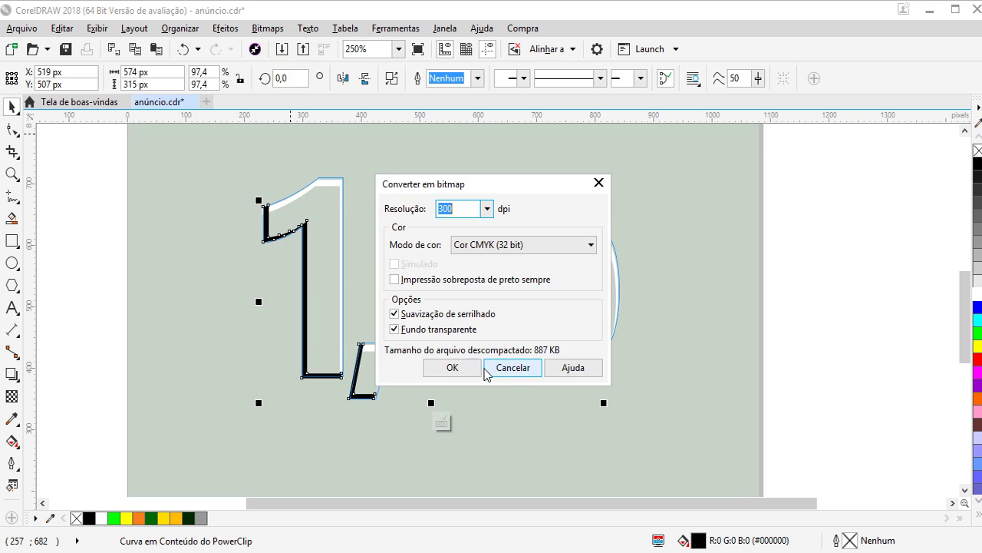
click(457, 366)
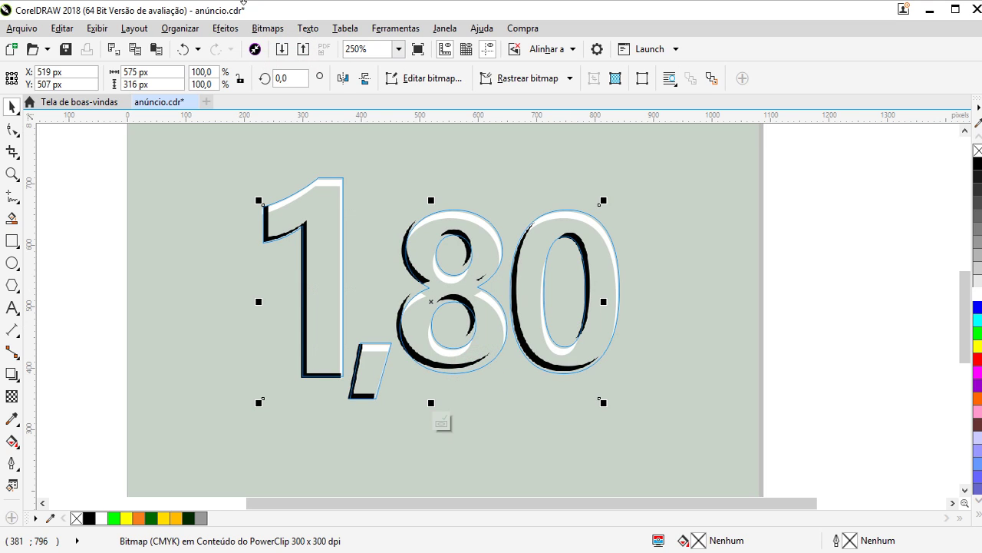
click(225, 28)
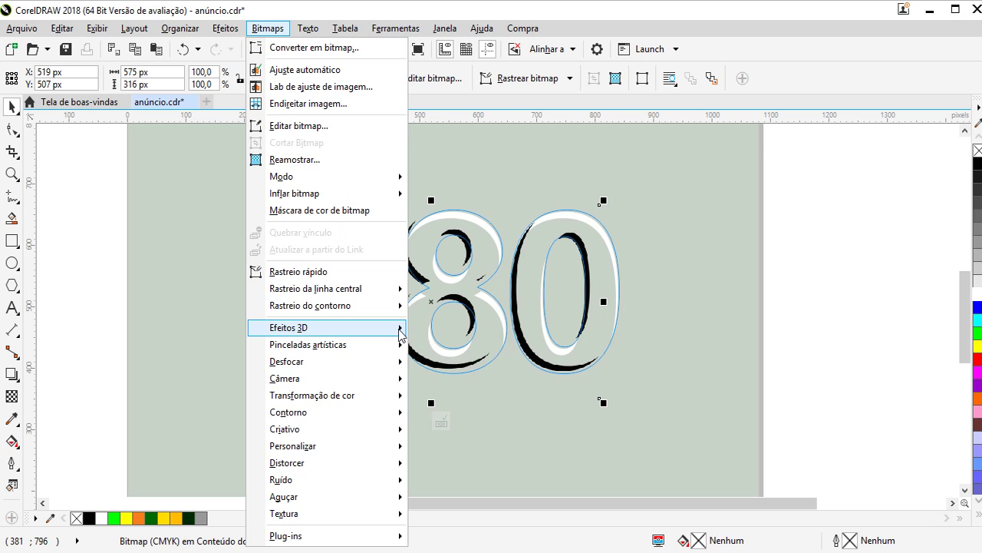
mouse_move(289, 327)
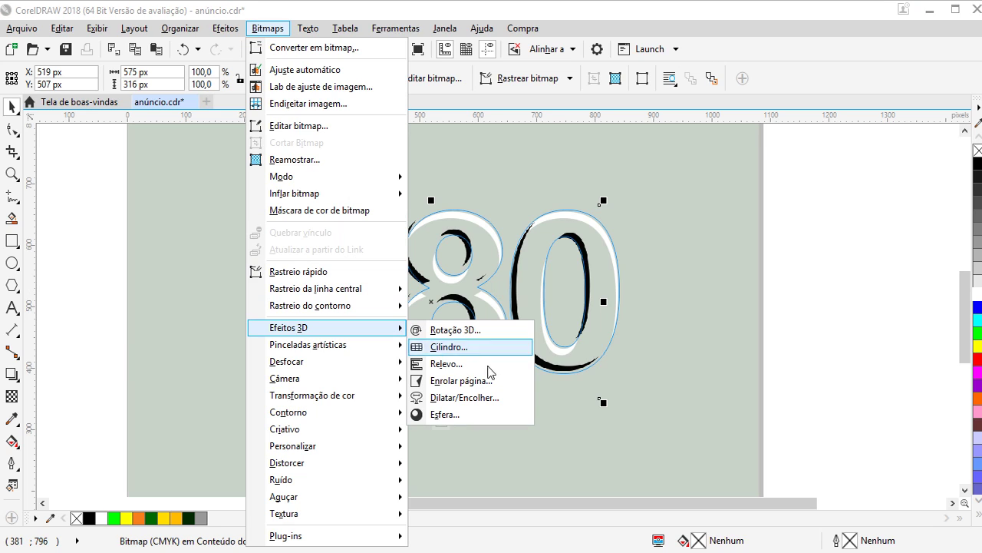
click(482, 371)
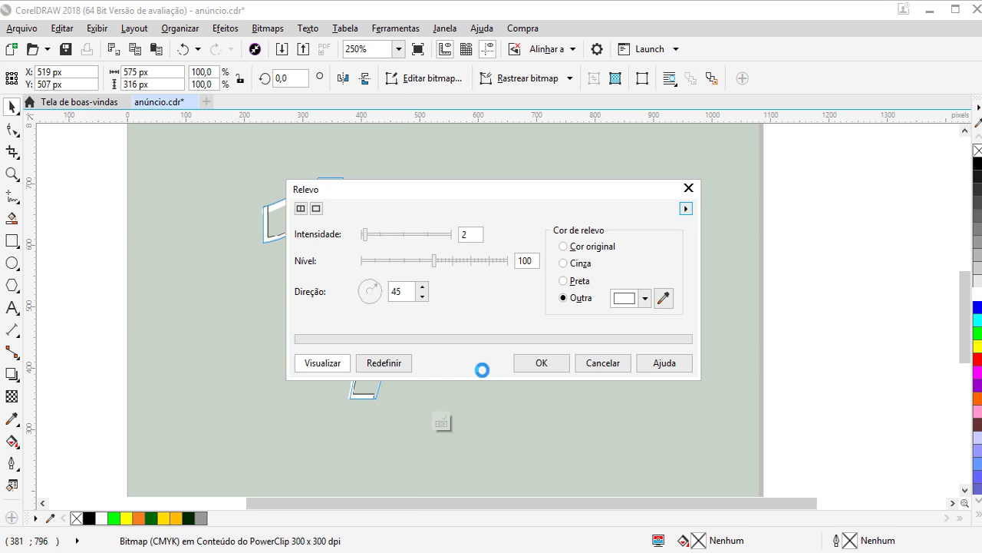
click(616, 366)
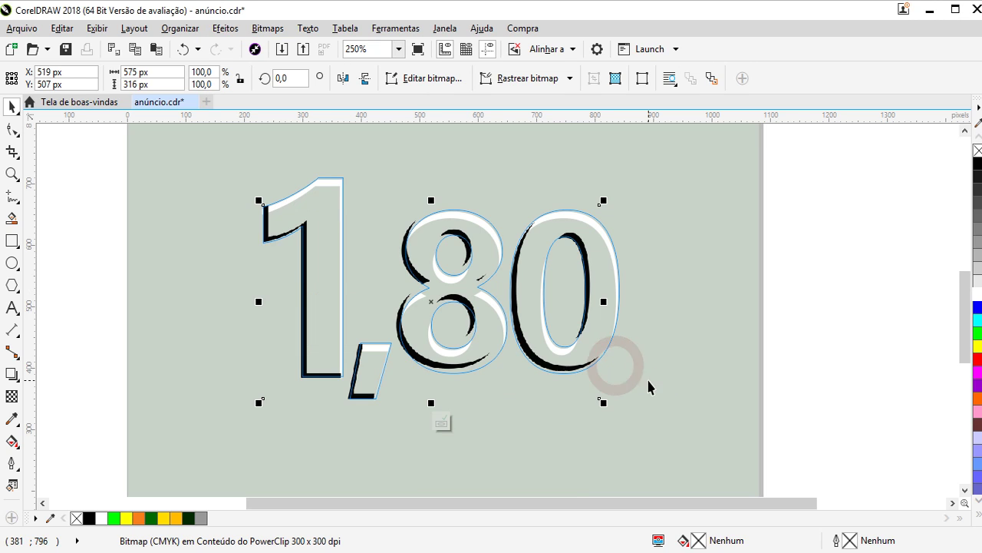
click(442, 420)
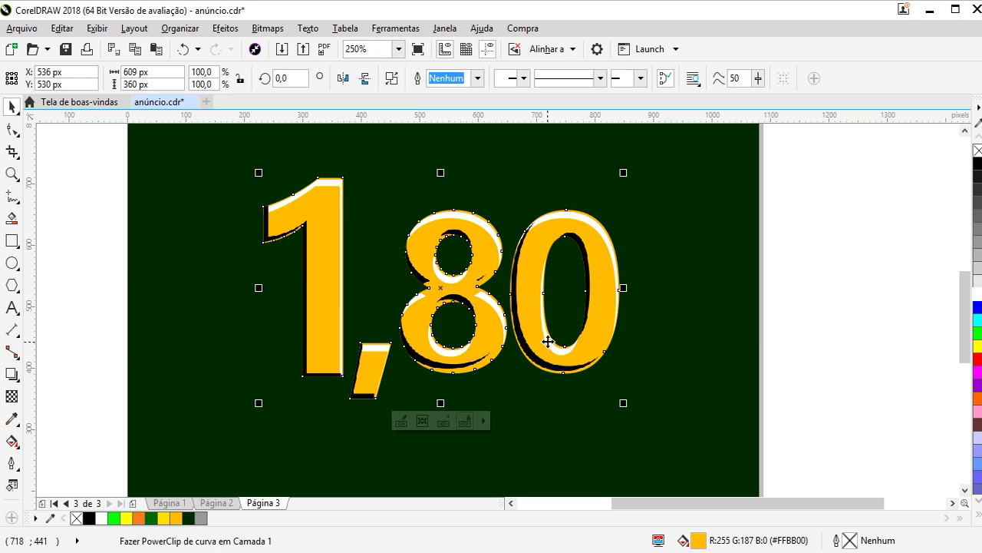
ctrl+click(547, 341)
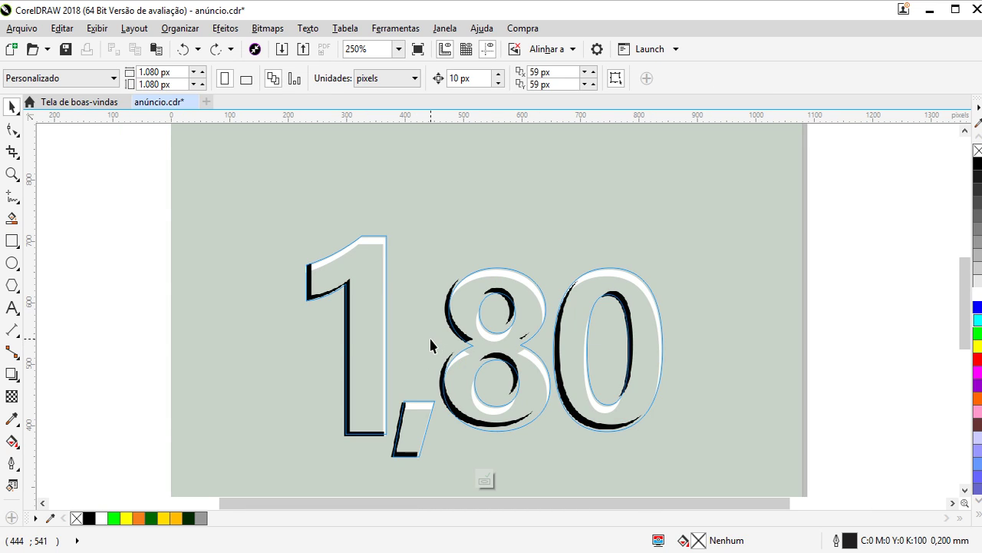
scroll(302, 257, up, 2)
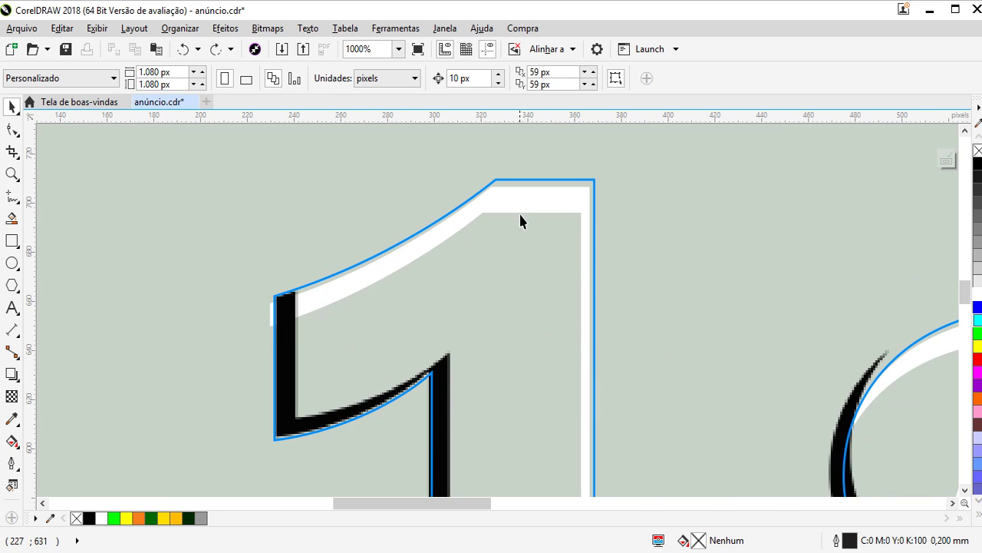
click(530, 196)
scroll(526, 211, down, 1)
scroll(526, 215, down, 1)
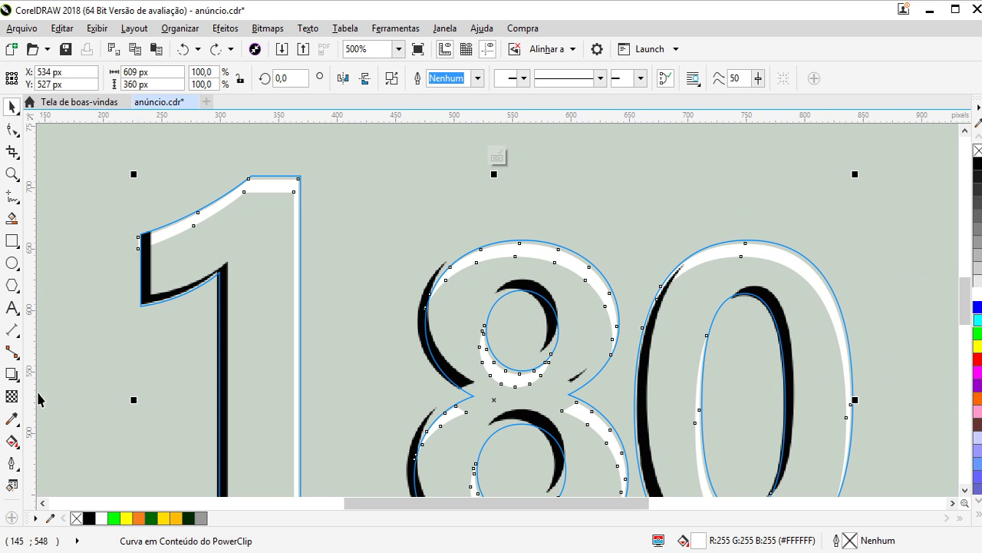
click(226, 284)
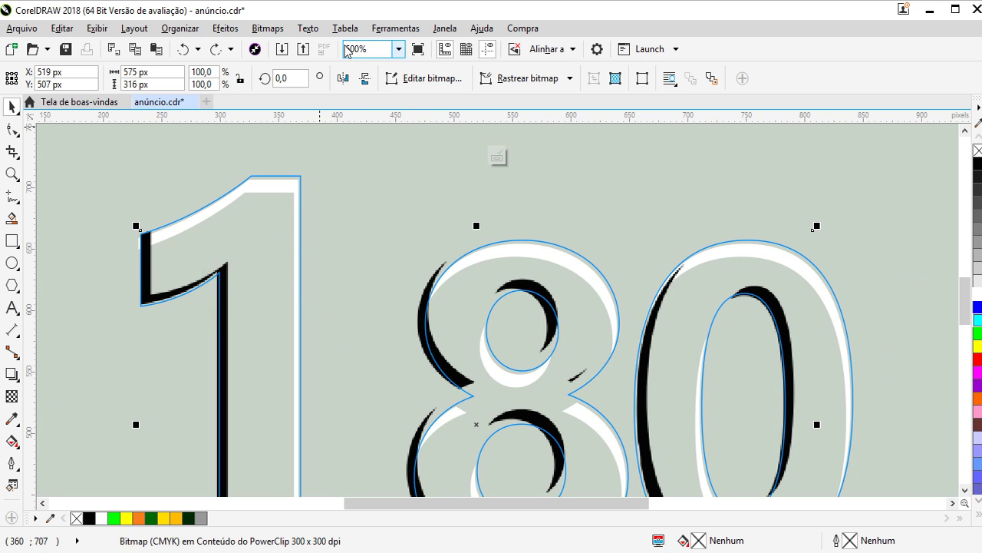
click(272, 29)
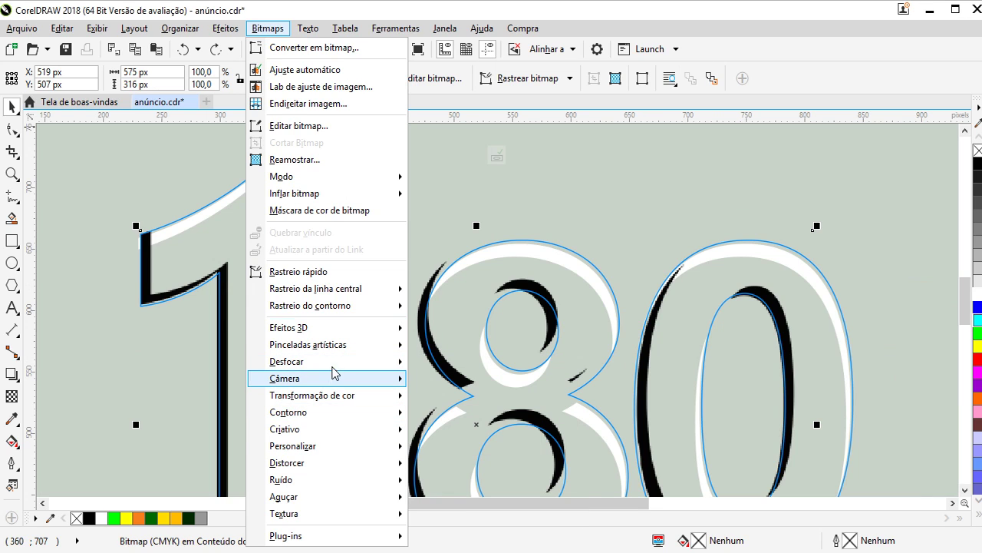
mouse_move(307, 362)
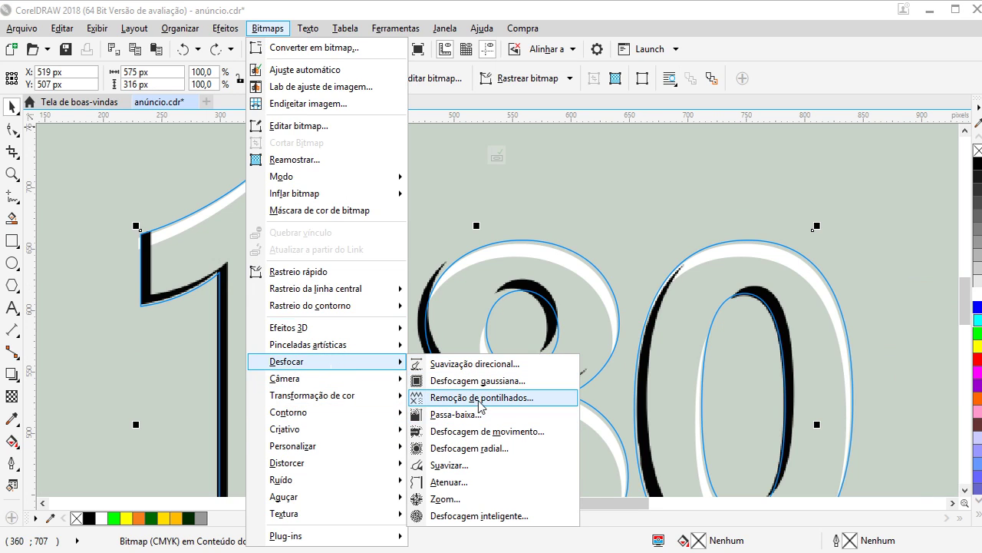
- Apply a Gaussian blur of about 3.4 pixels to the black shadow bitmap
click(477, 380)
click(349, 326)
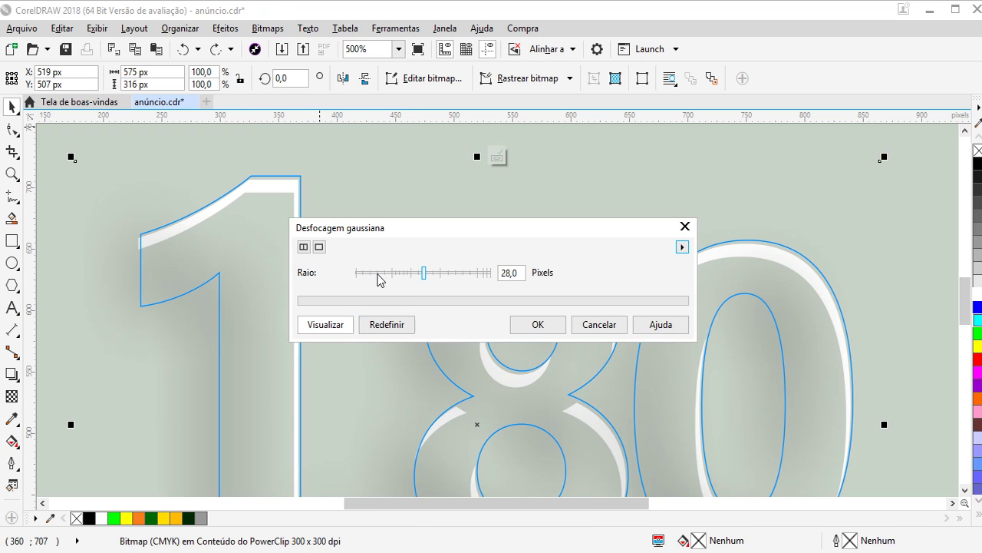
drag(423, 273, 380, 278)
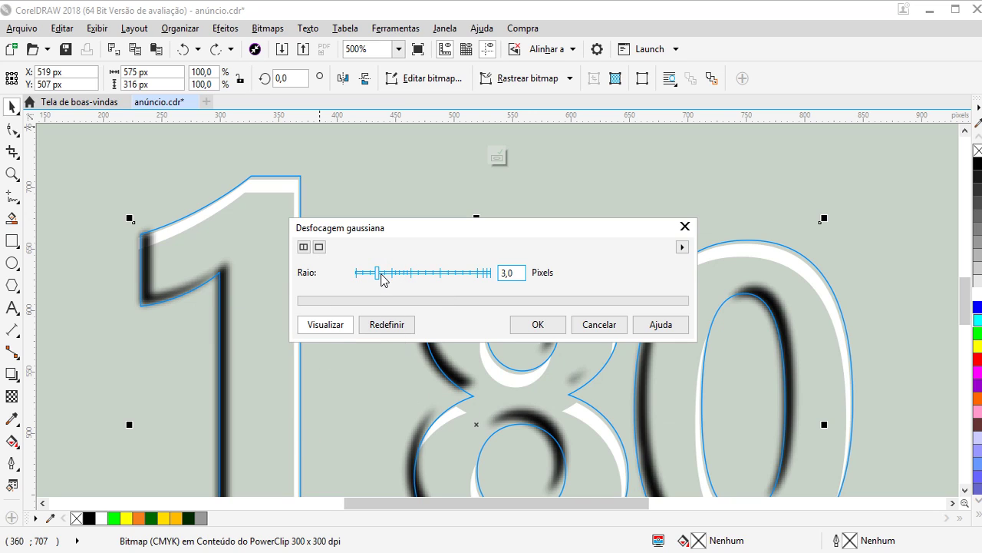
drag(381, 275, 385, 275)
click(545, 323)
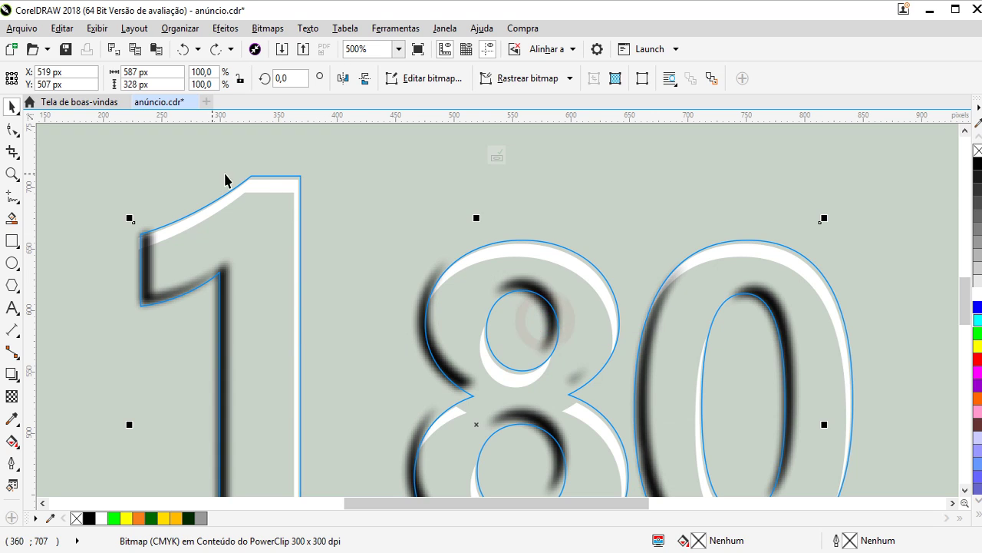
click(271, 182)
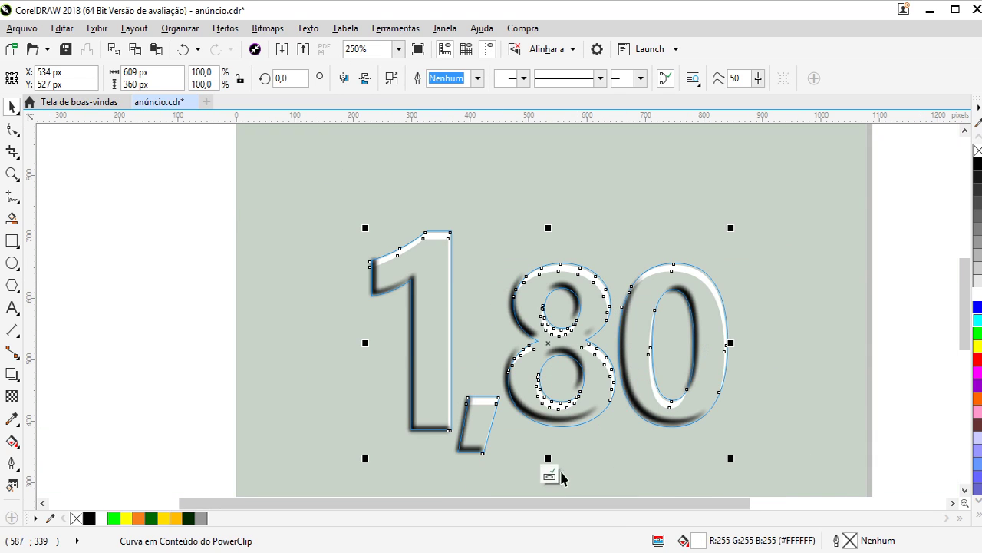
click(564, 473)
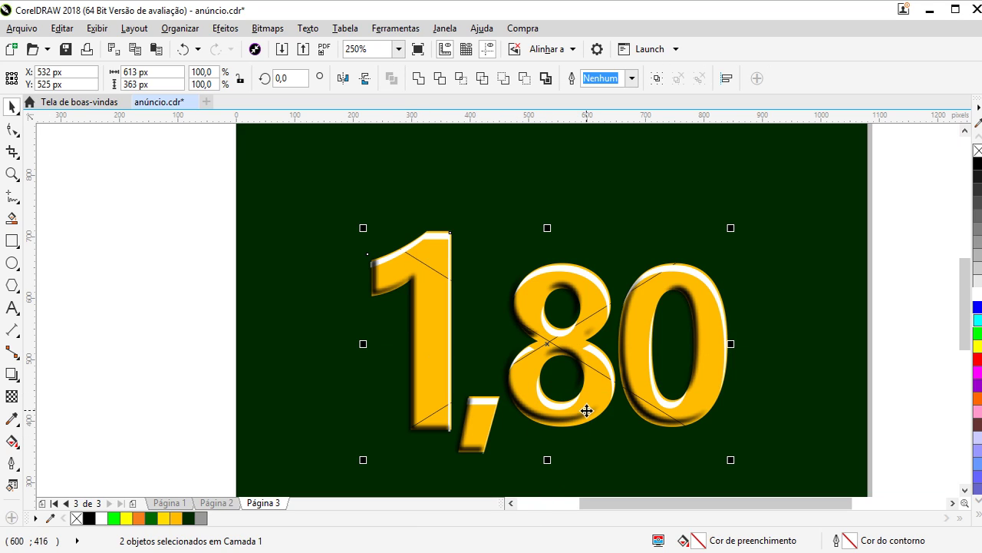
click(592, 281)
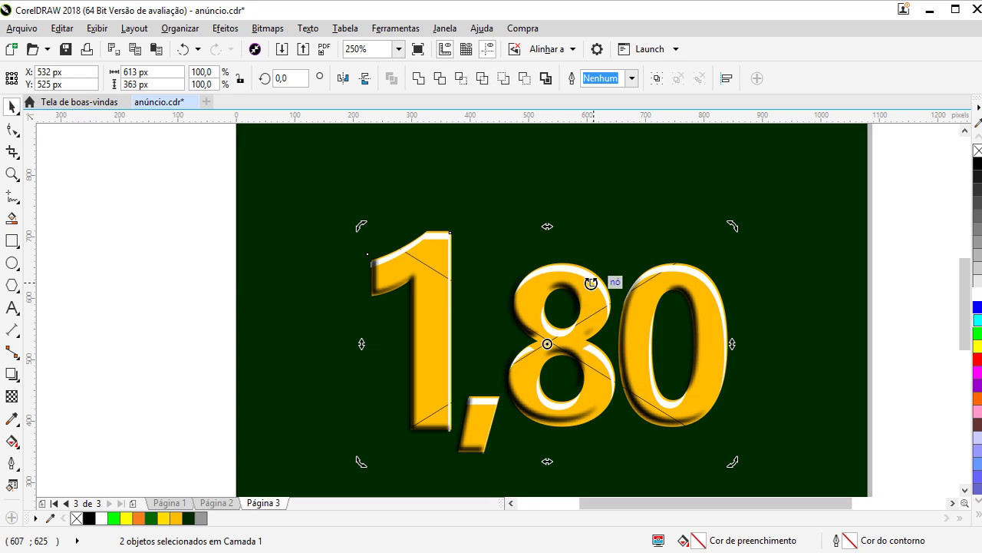
click(899, 292)
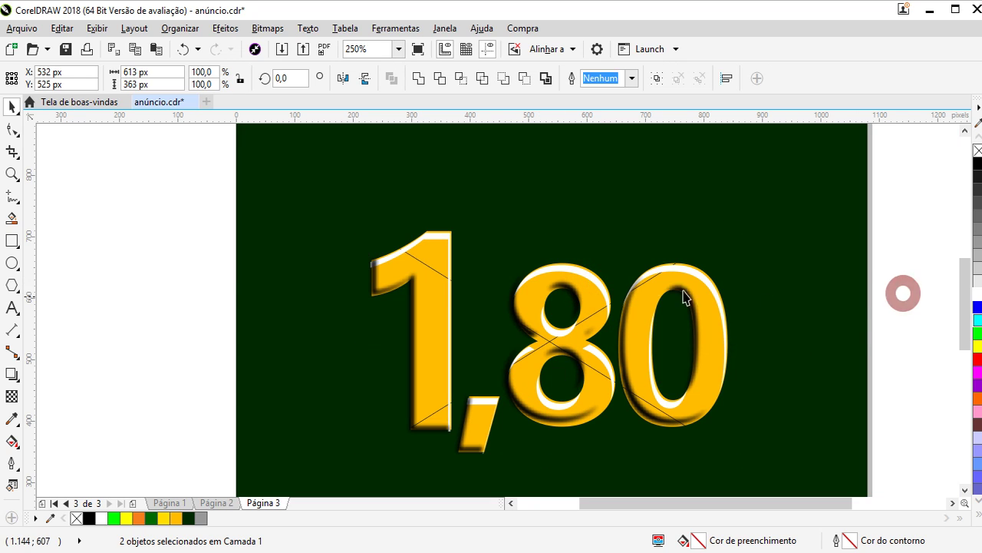
click(581, 294)
scroll(532, 340, down, 1)
scroll(532, 367, up, 1)
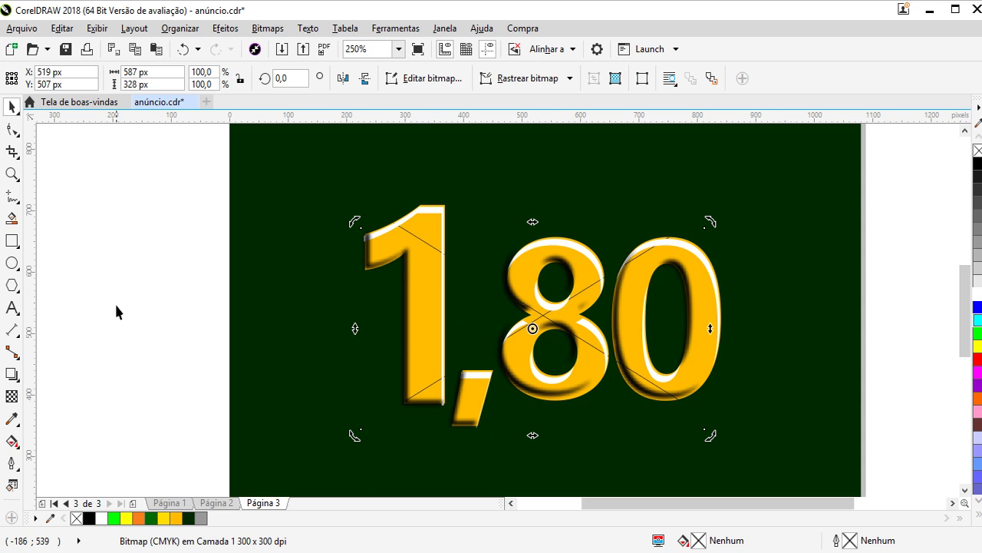
right_click(412, 281)
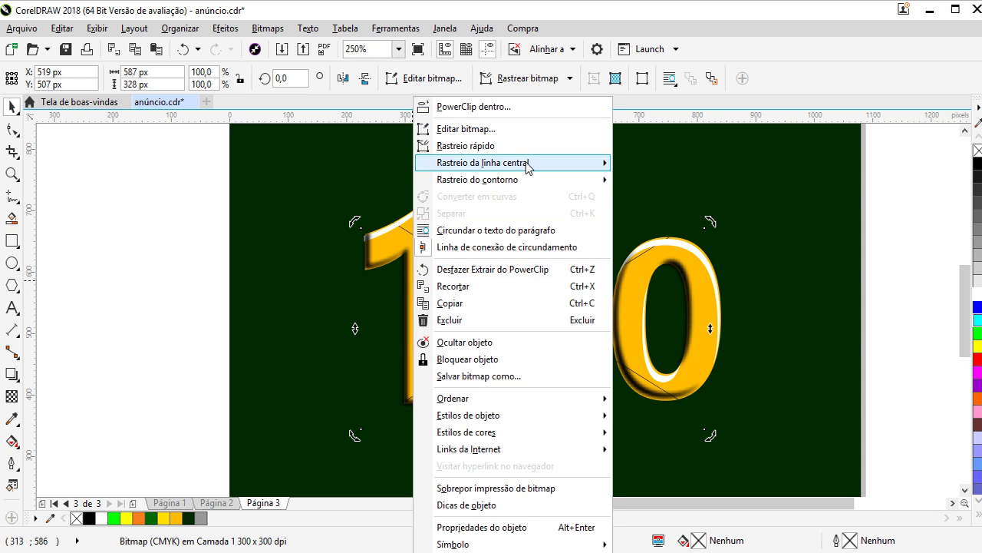
click(952, 221)
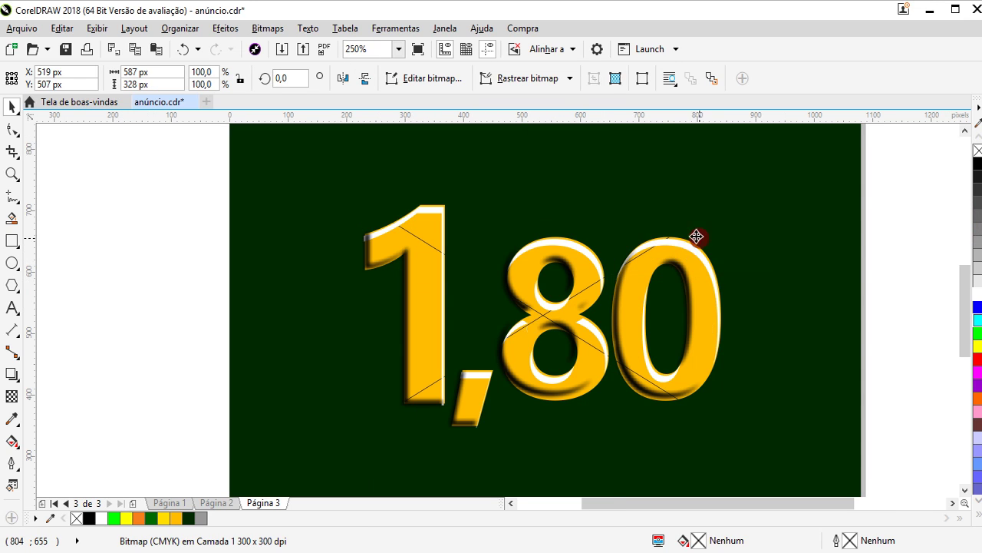
drag(695, 238, 757, 226)
key(ctrl+z)
key(Tab)
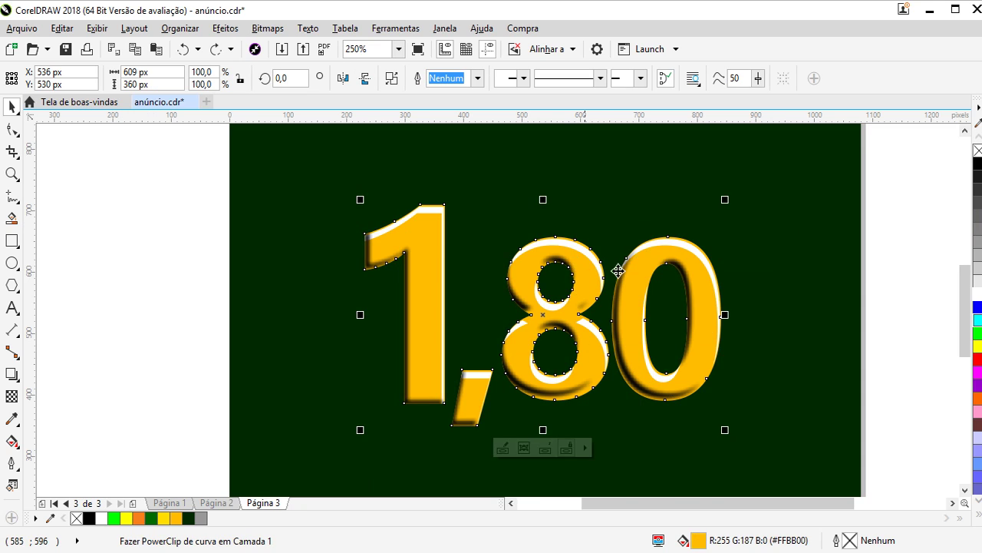
key(Delete)
- Select the white highlight shapes of the 80 and convert them to a 300 dpi bitmap
click(879, 265)
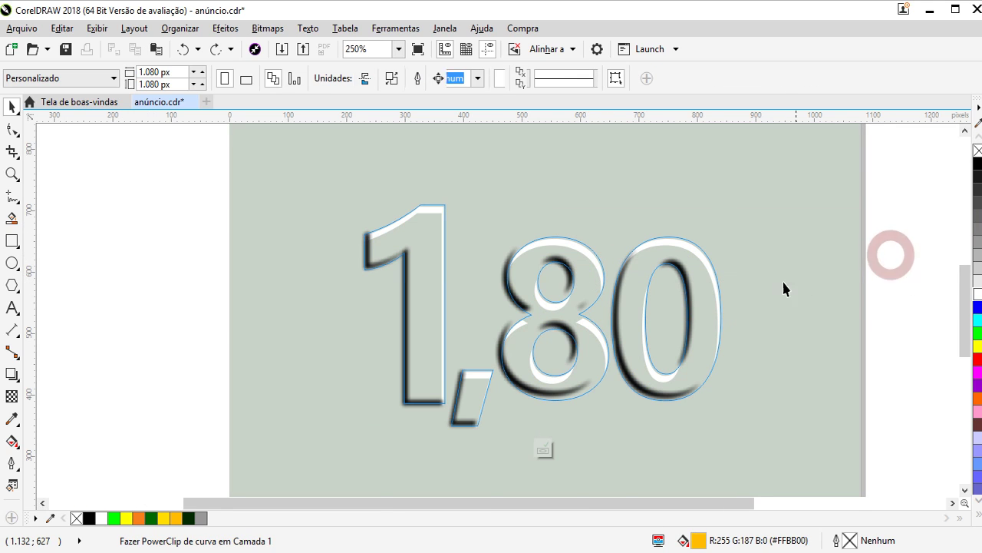
scroll(695, 266, up, 2)
click(695, 243)
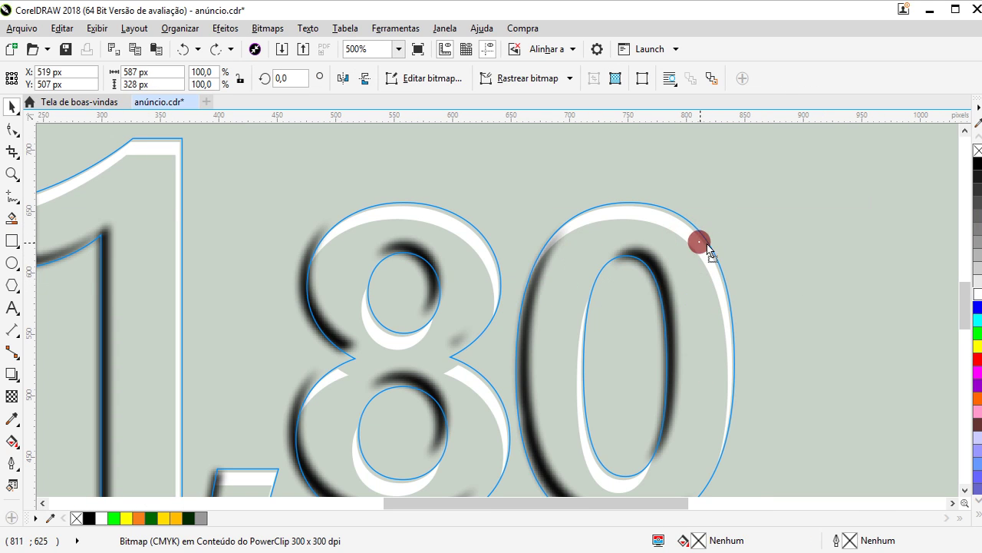
drag(699, 241, 714, 307)
click(727, 313)
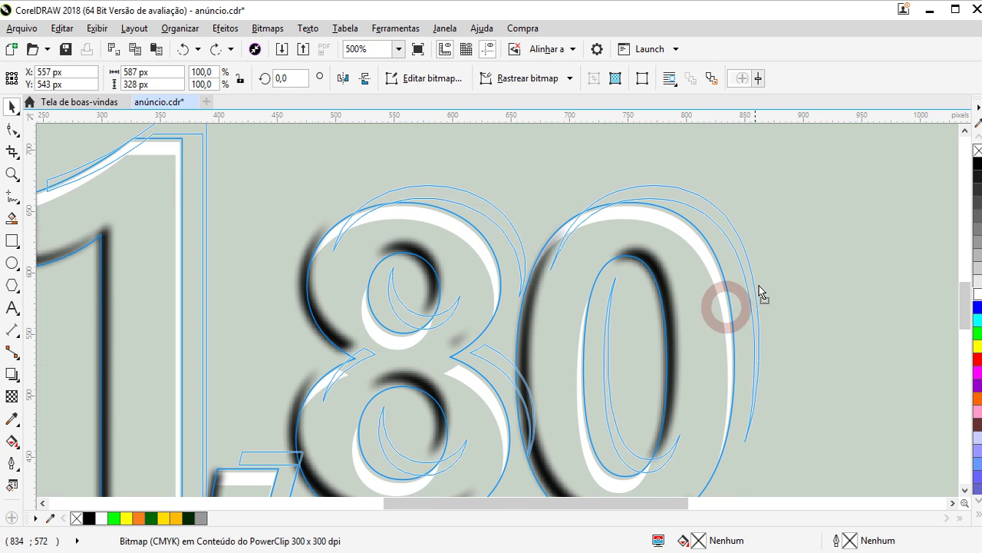
click(278, 28)
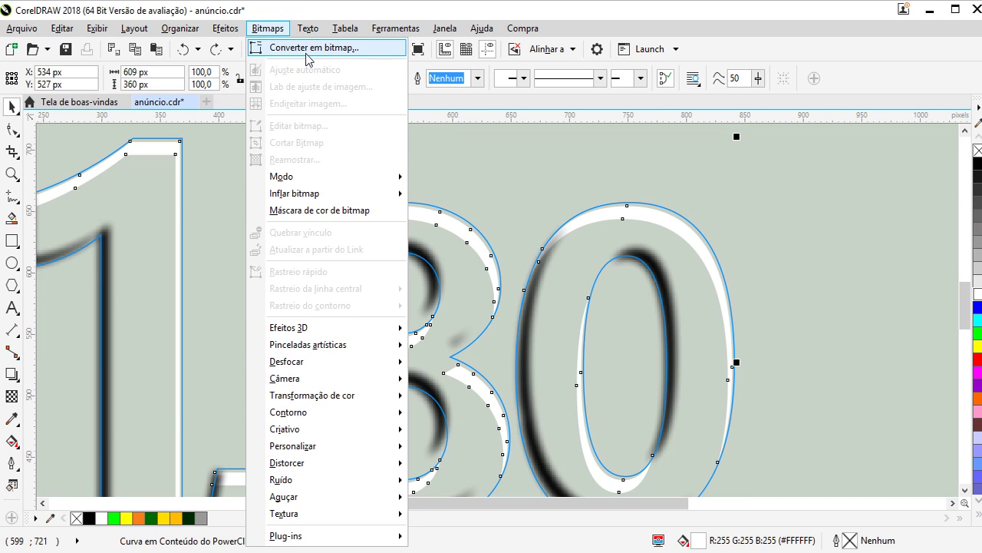
click(307, 48)
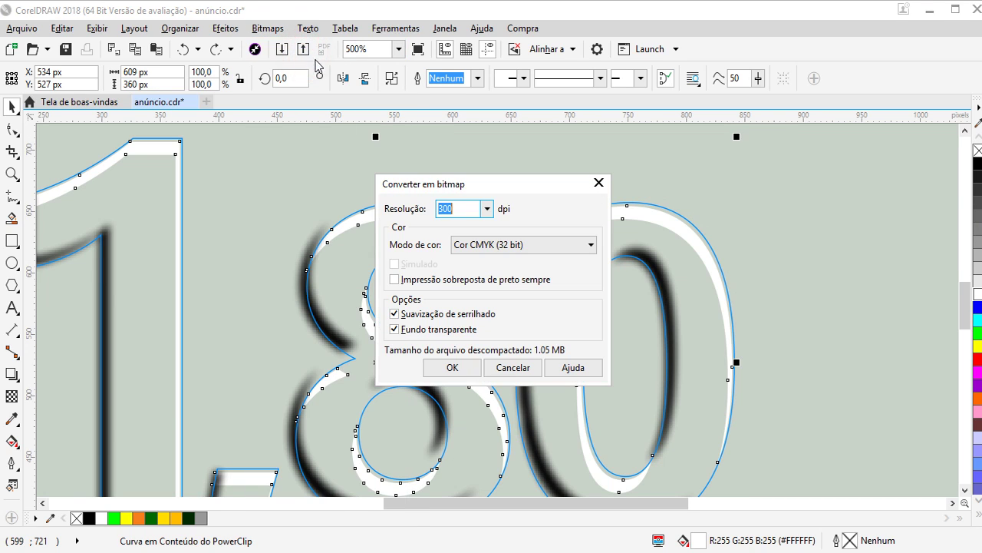
click(453, 368)
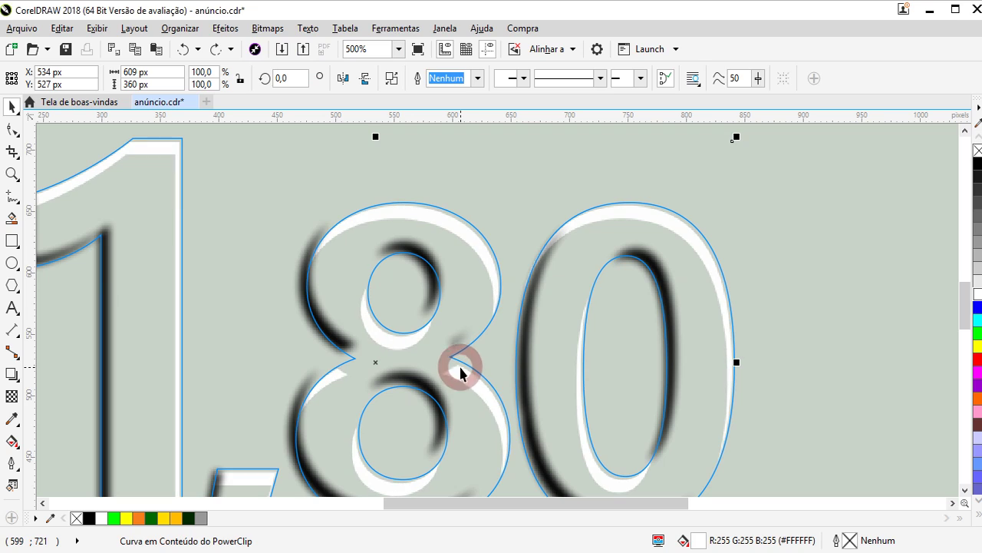
- Soften the highlight bitmap with a 3.0-pixel Gaussian blur
click(267, 28)
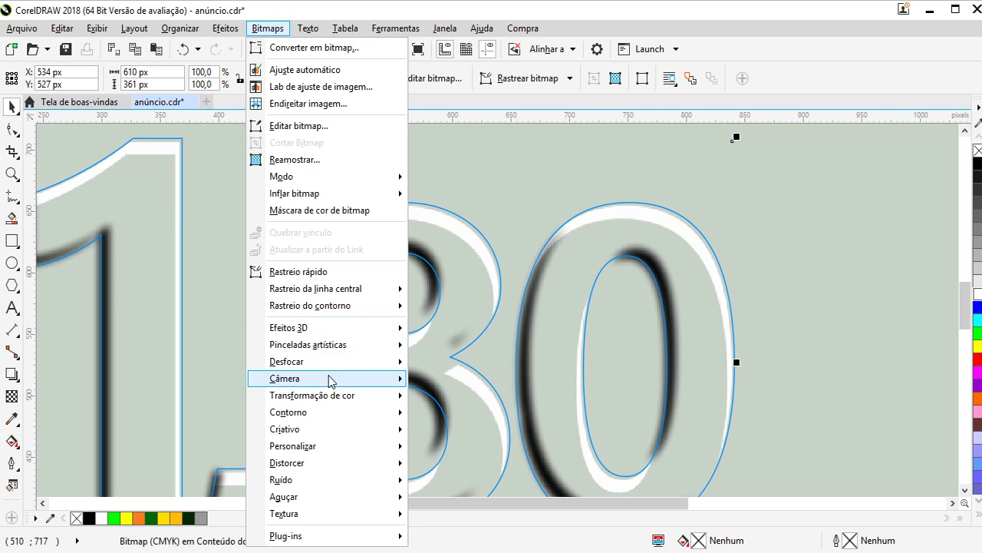
mouse_move(326, 361)
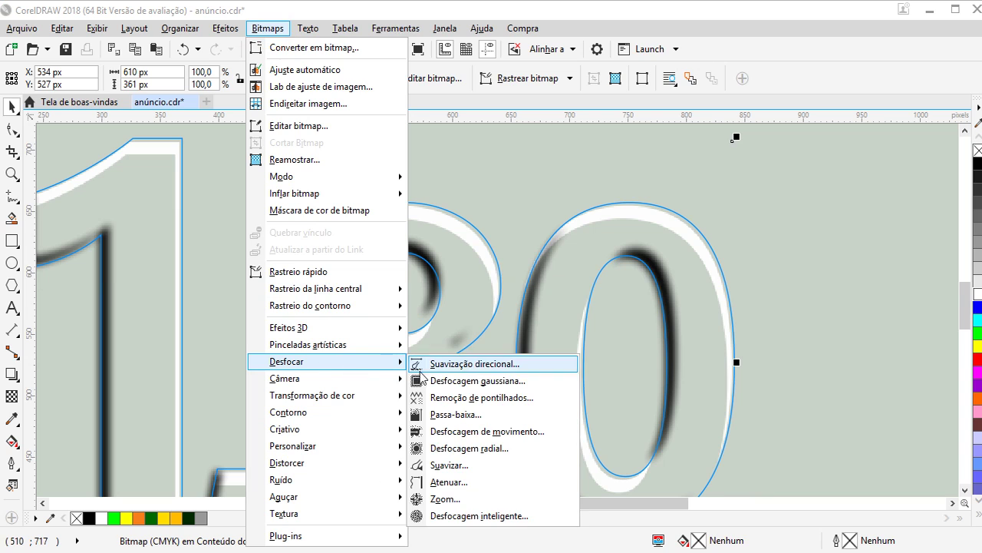
click(431, 380)
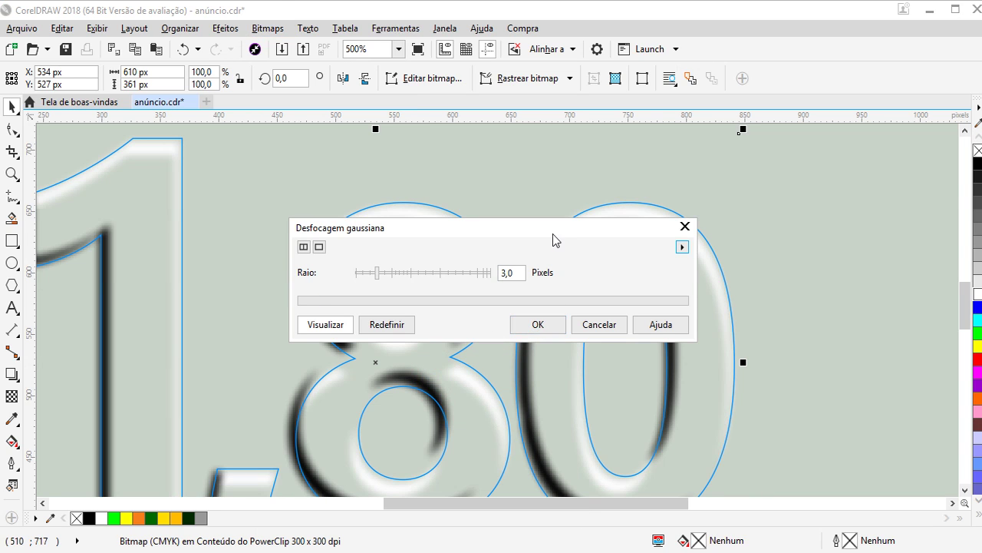
drag(556, 240, 798, 266)
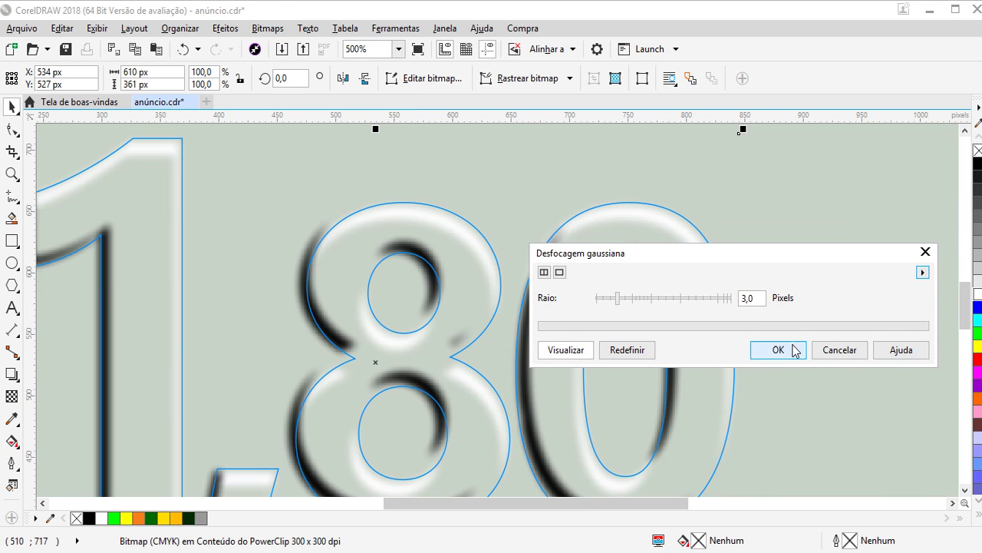
click(778, 349)
scroll(620, 318, down, 4)
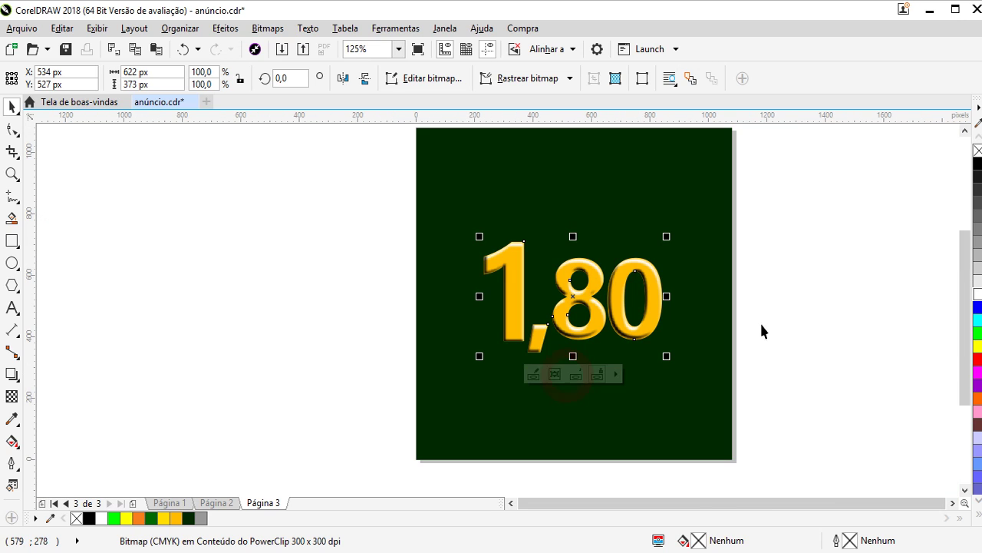
- Reopen the 1,80 PowerClip, marquee-select both blurred bitmaps, and finish PowerClip editing
click(816, 219)
scroll(597, 296, up, 2)
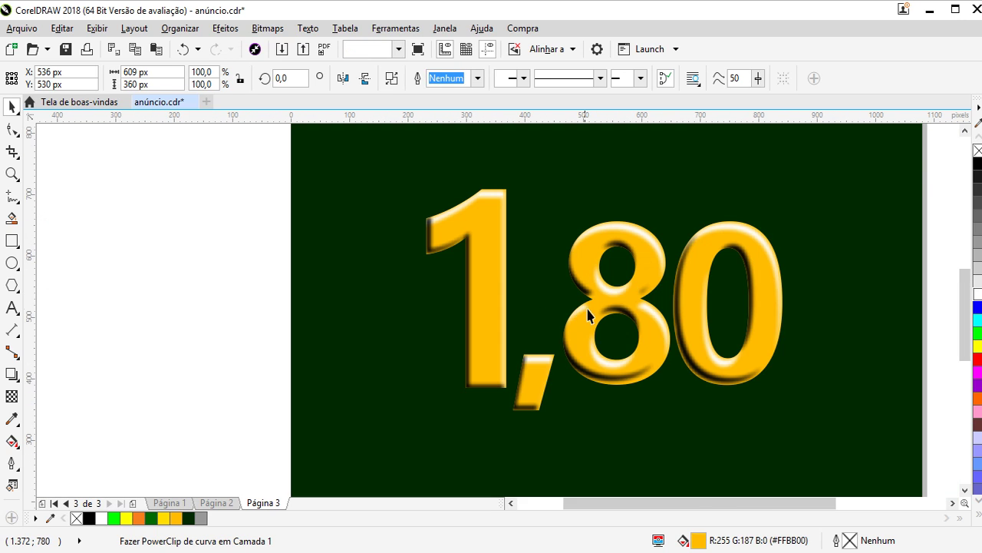
double_click(641, 291)
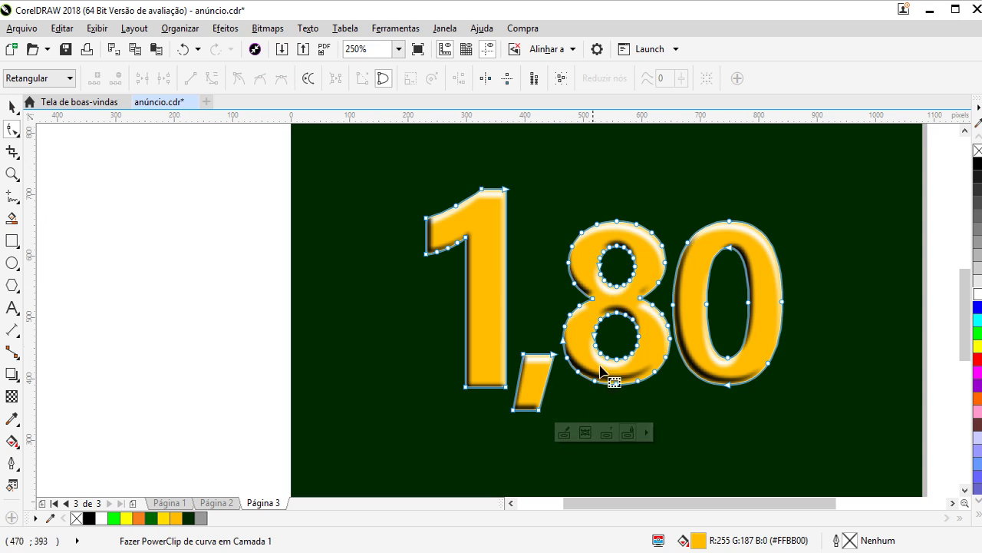
click(563, 432)
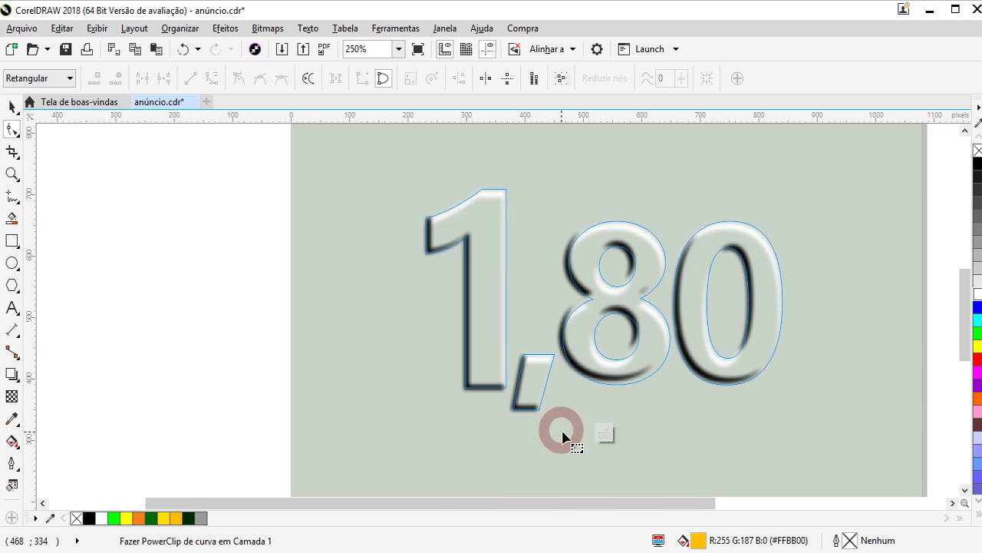
click(11, 106)
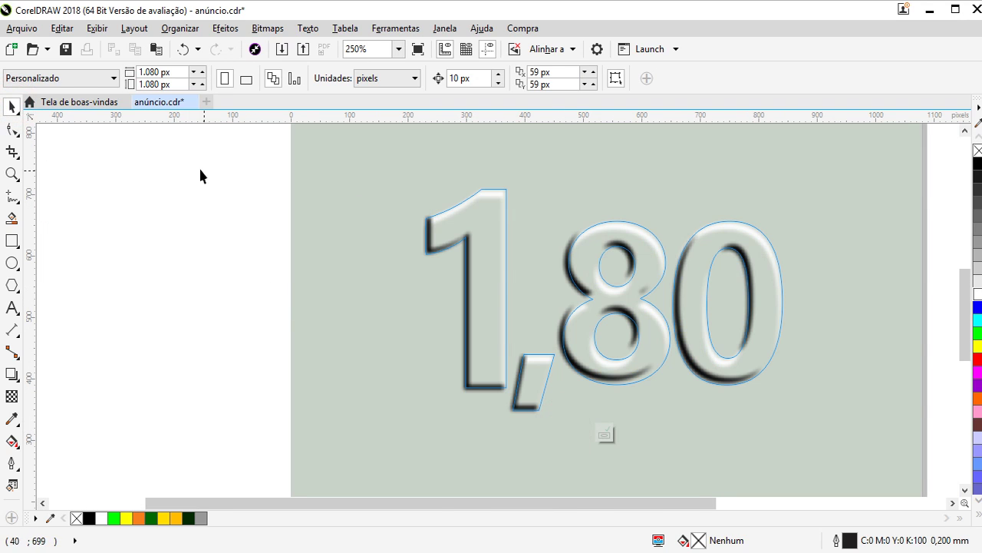
drag(200, 162, 848, 446)
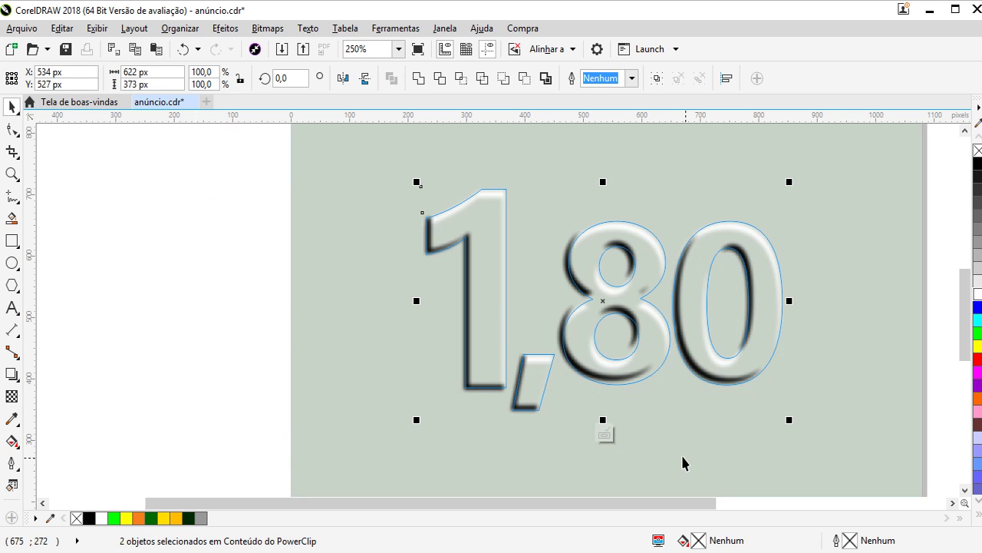
click(606, 435)
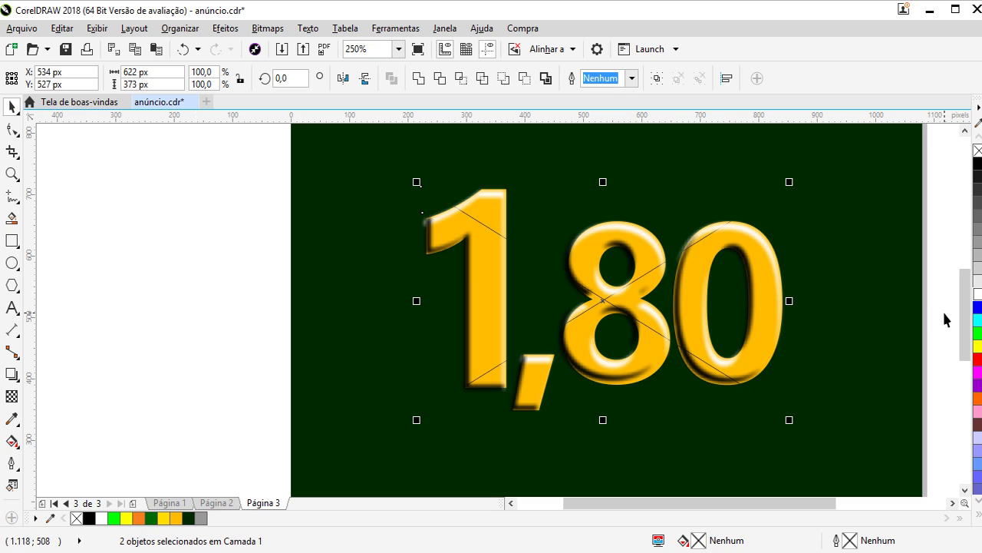
- Give both bitmaps 28 transparency in Multiplicar blend mode
click(11, 396)
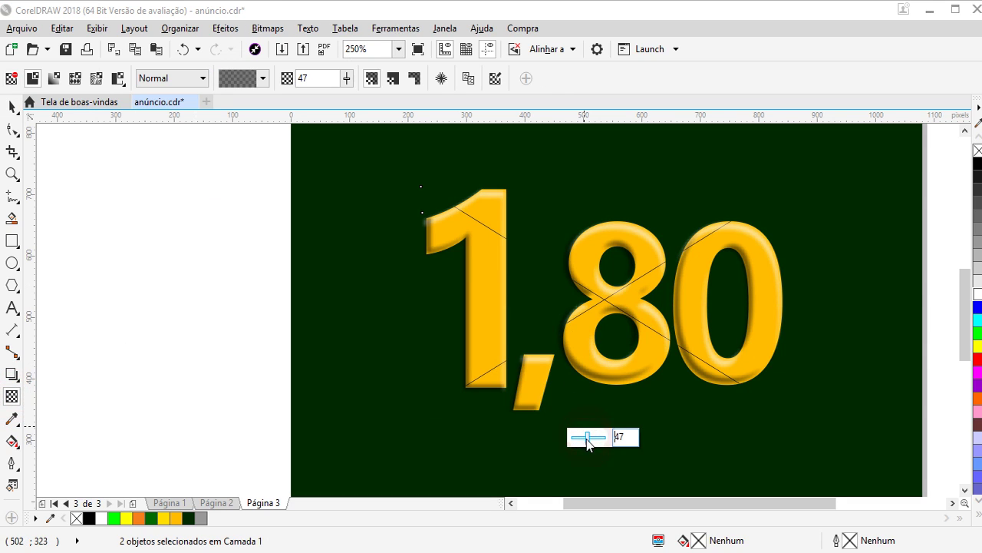
drag(587, 439, 580, 438)
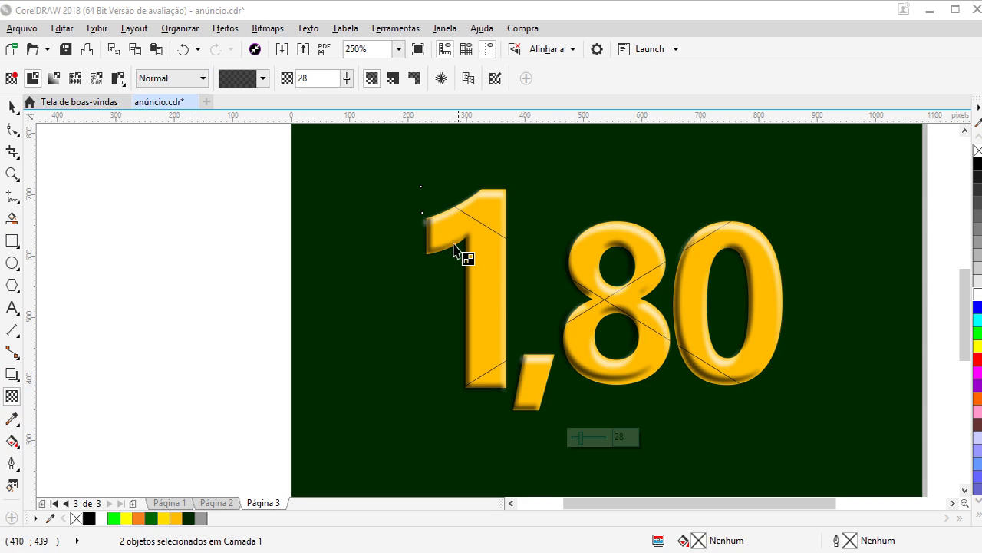
click(188, 79)
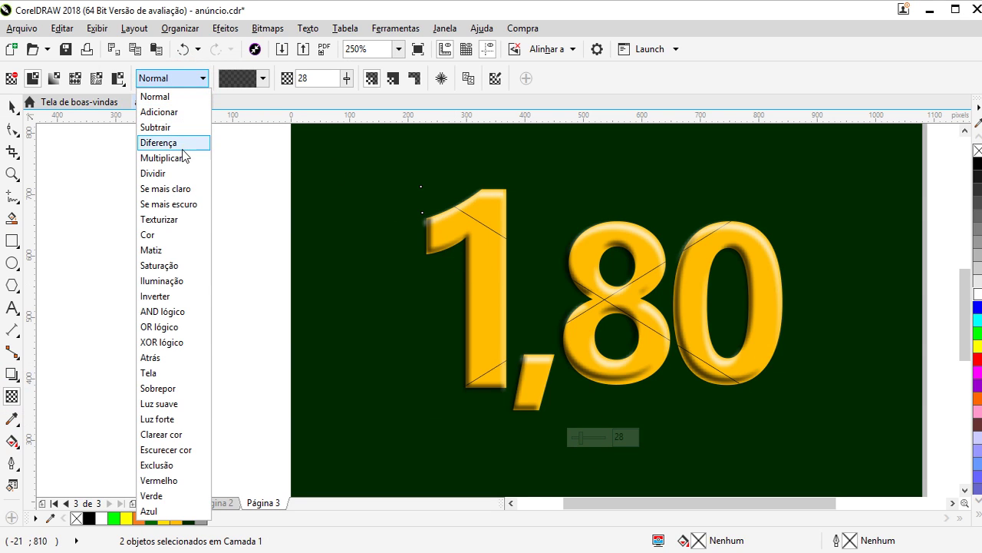
click(184, 158)
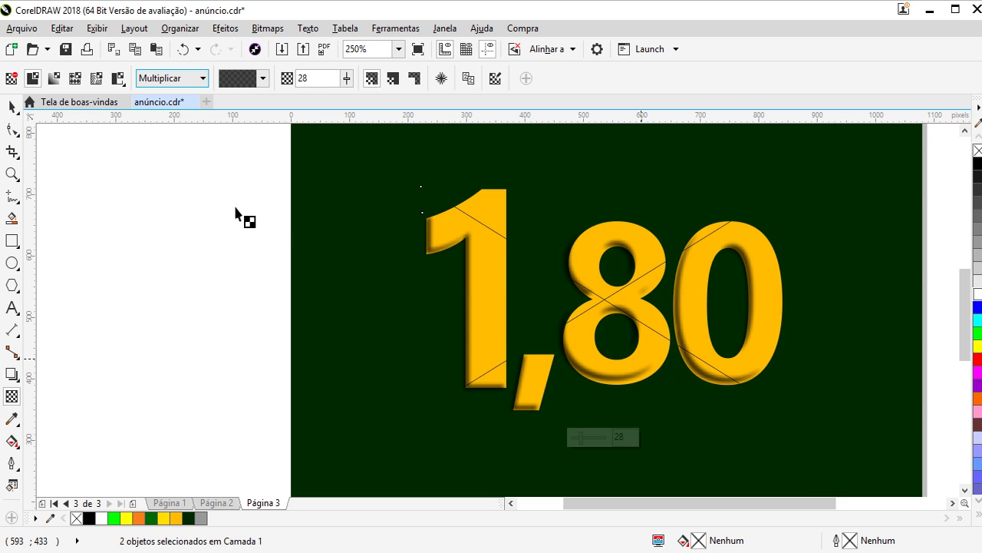
- Select the larger 622x373 px bitmap and raise its transparency to 47
click(17, 107)
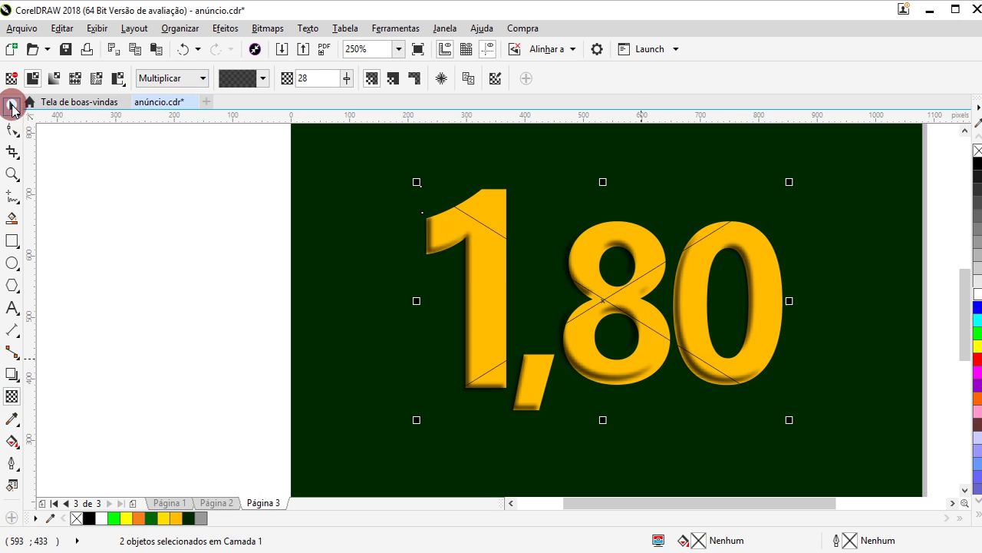
click(251, 231)
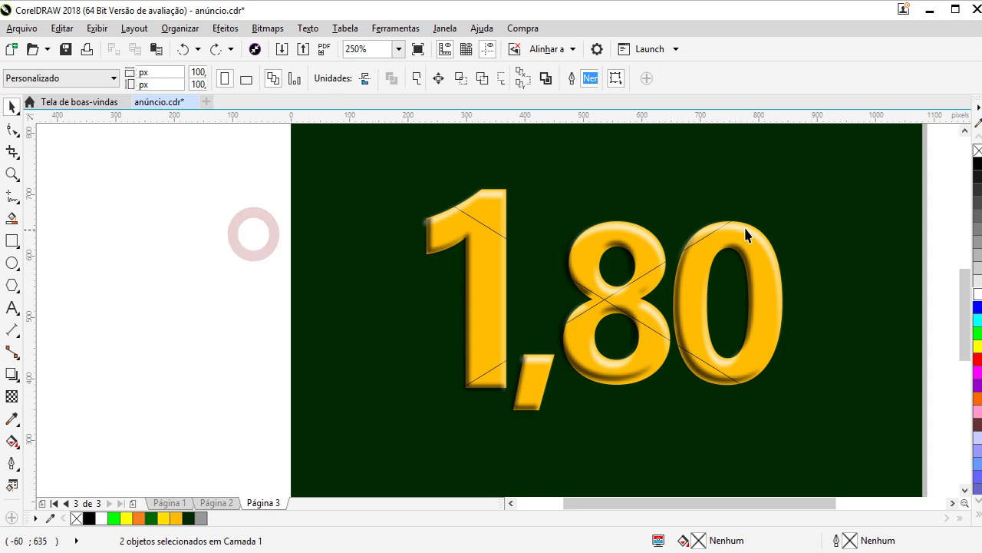
click(744, 225)
click(741, 230)
click(773, 262)
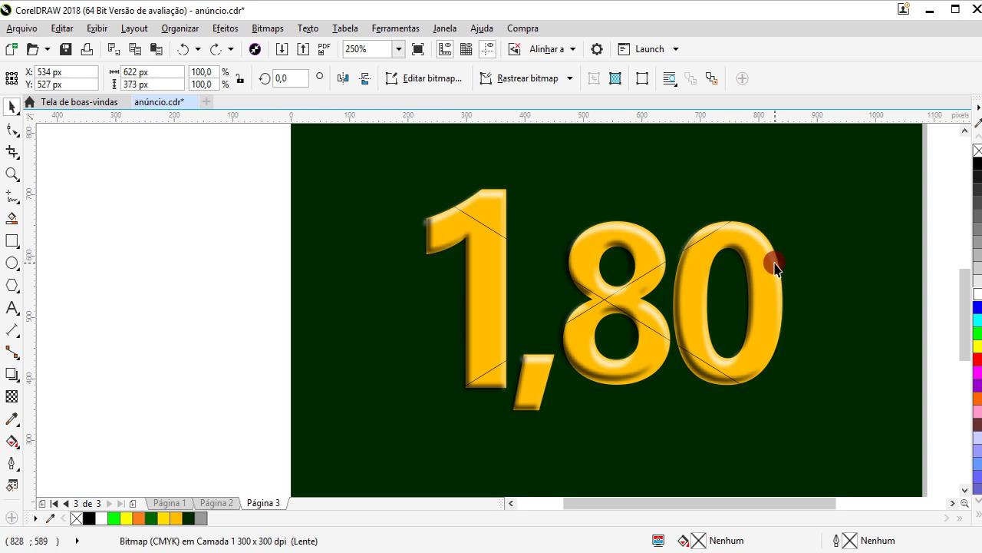
click(11, 394)
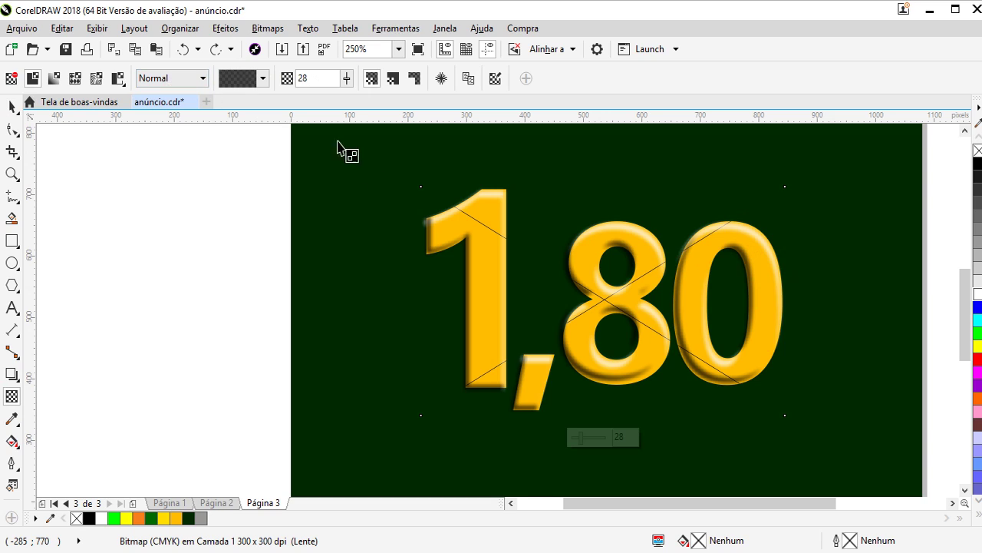
drag(581, 437, 588, 443)
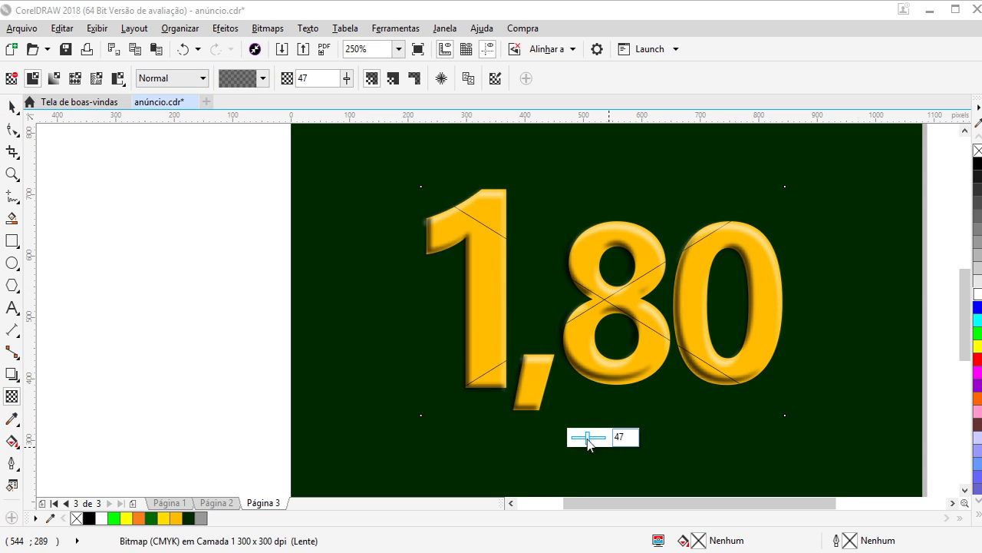
- Select the larger blurred bitmap and nudge it slightly left over the numerals
click(11, 106)
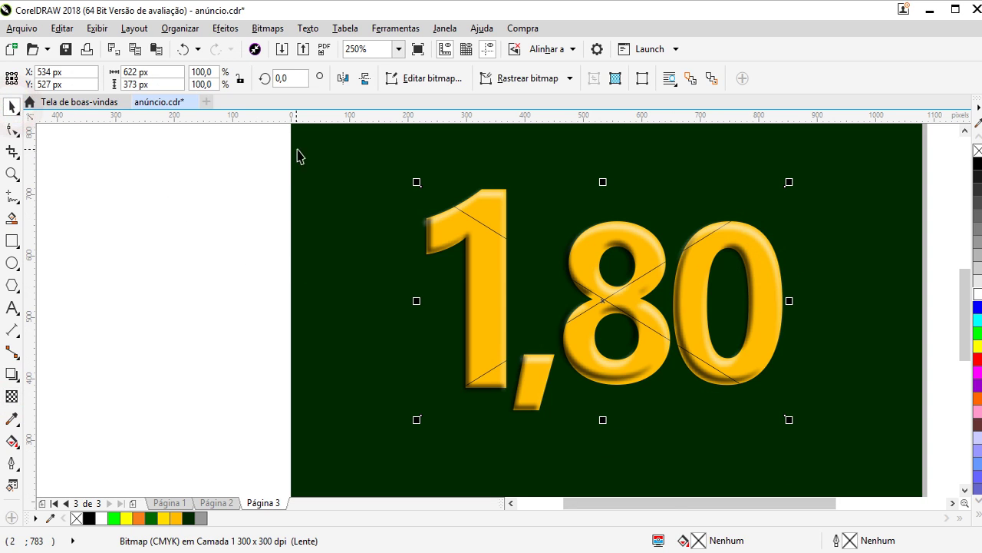
scroll(790, 259, up, 2)
scroll(618, 192, down, 1)
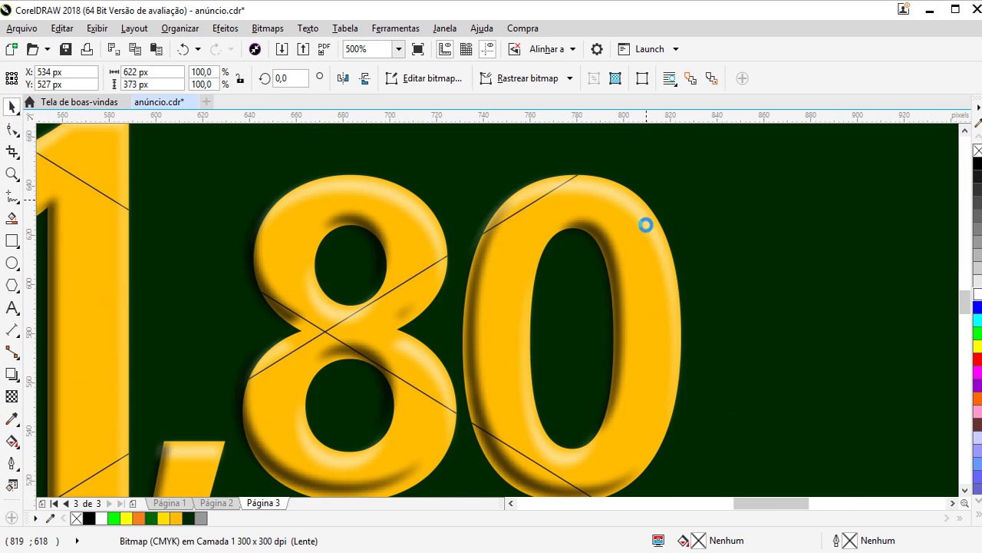
scroll(643, 221, up, 2)
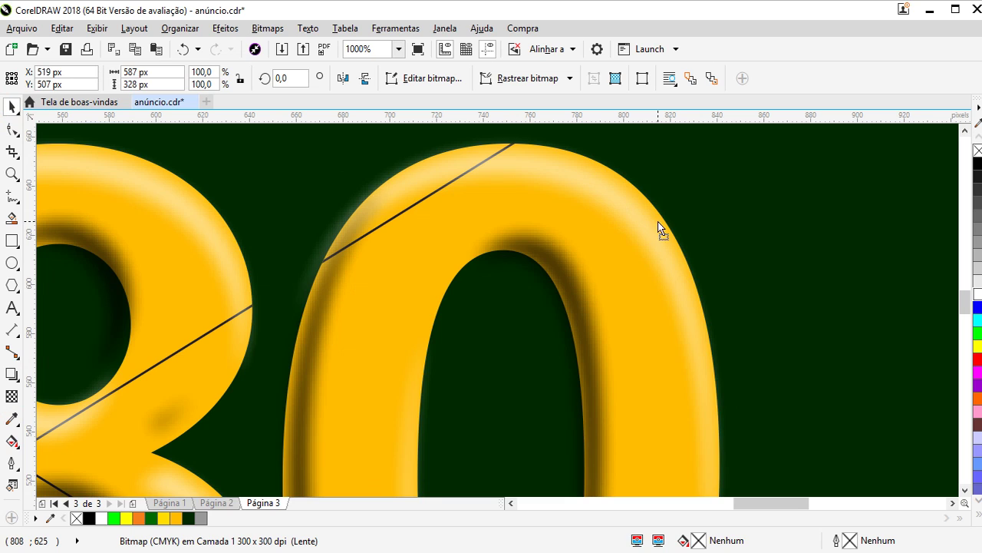
click(658, 226)
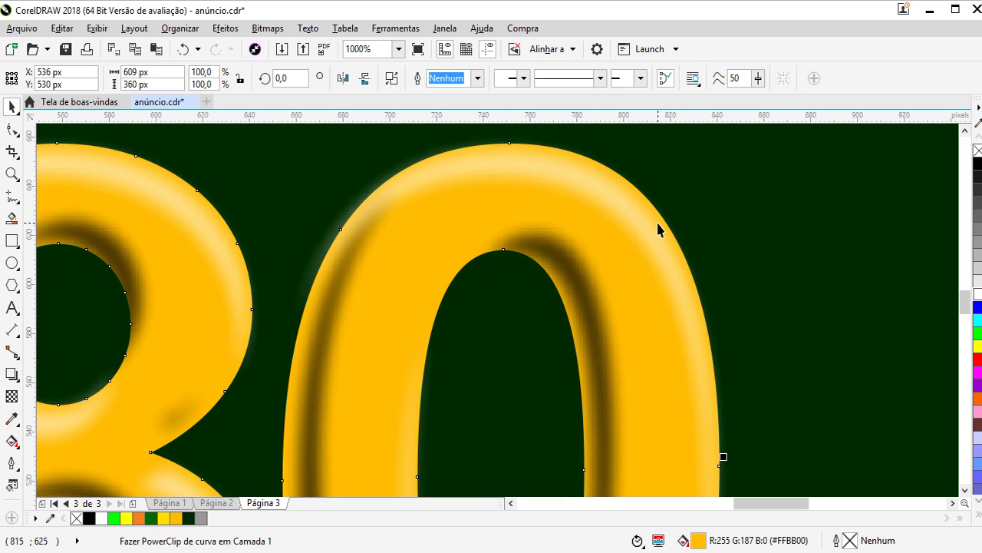
click(707, 328)
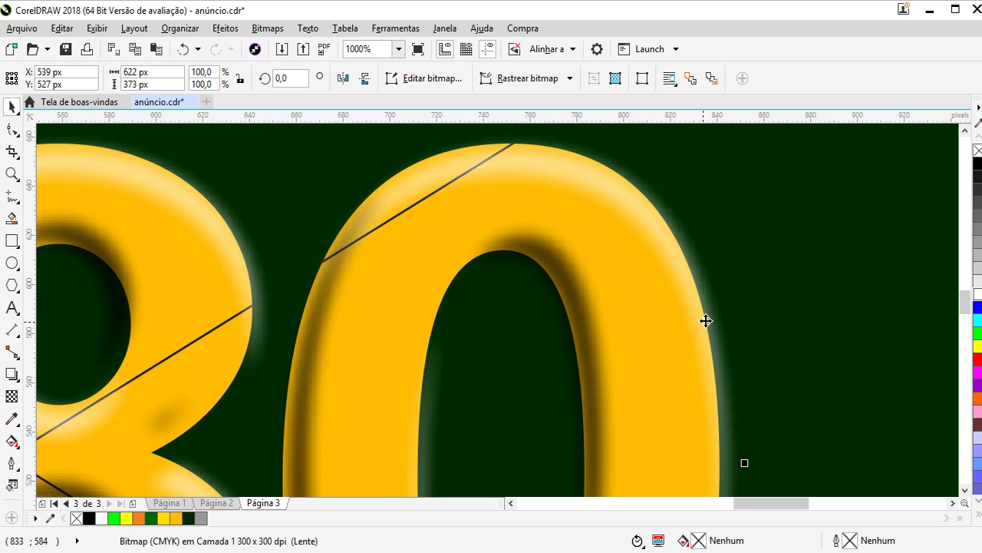
drag(705, 318, 702, 320)
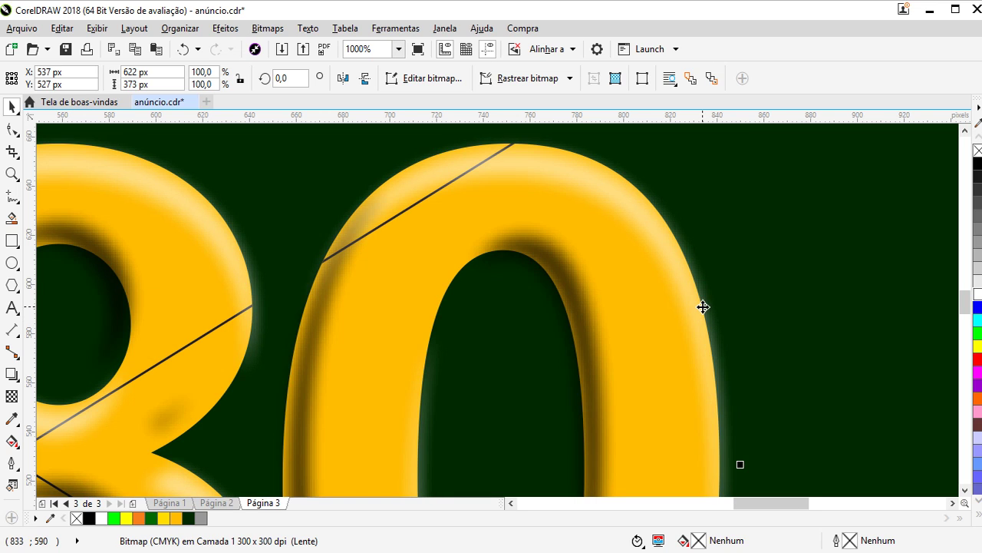
- Place the bitmap inside the 1,80 numerals, then fit the page in view and deselect
right_click(702, 306)
click(776, 108)
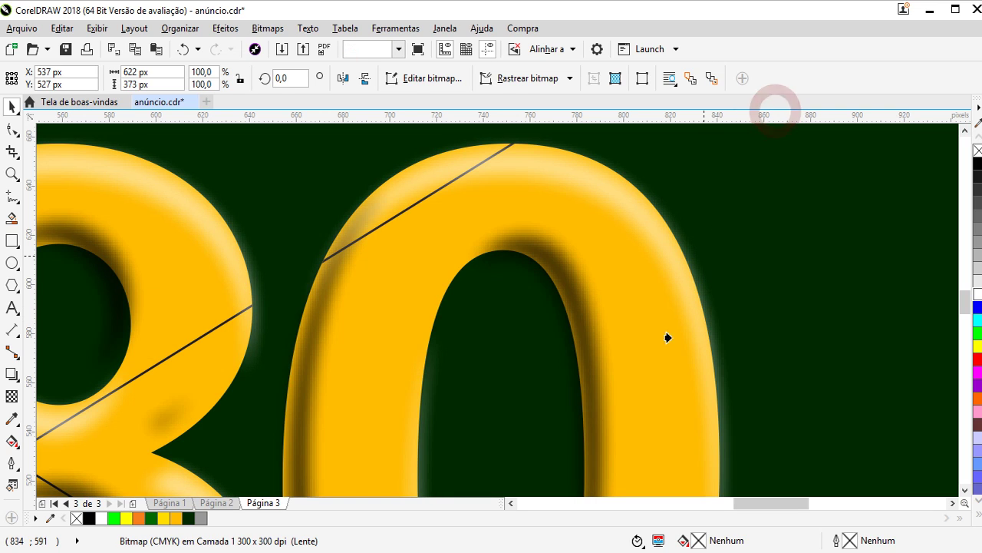
click(664, 360)
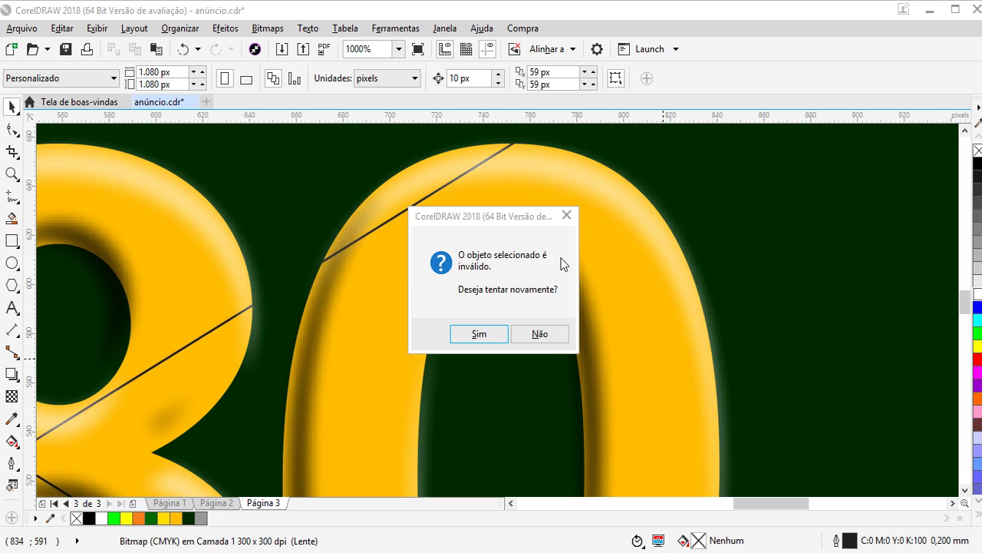
click(539, 334)
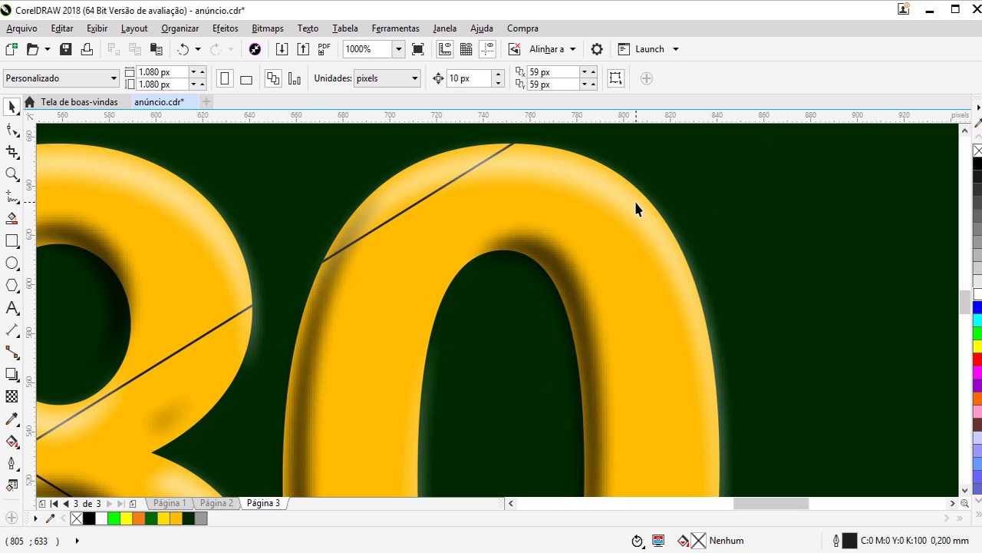
mouse_move(630, 212)
mouse_down()
mouse_move(641, 212)
mouse_move(633, 214)
mouse_up()
drag(683, 267, 675, 264)
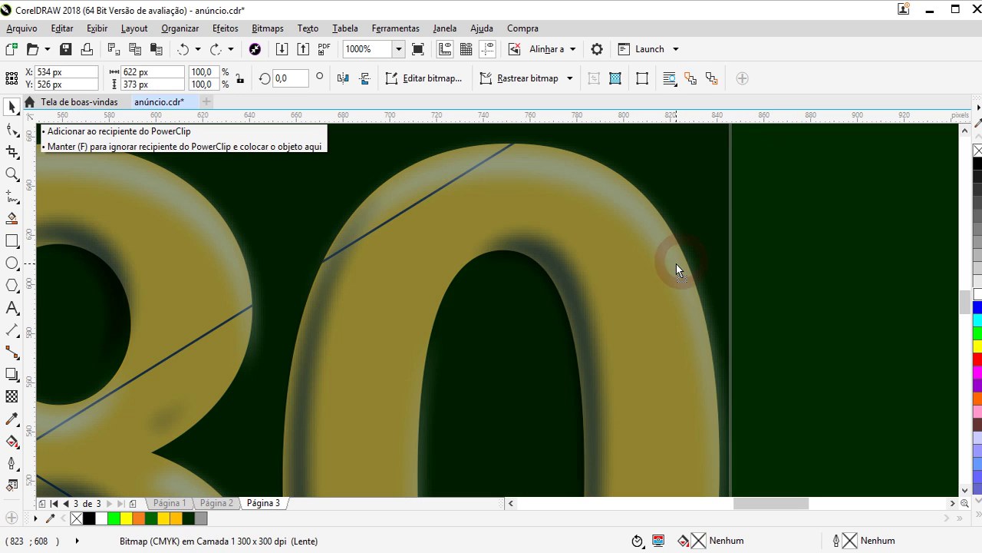
key(shift+F4)
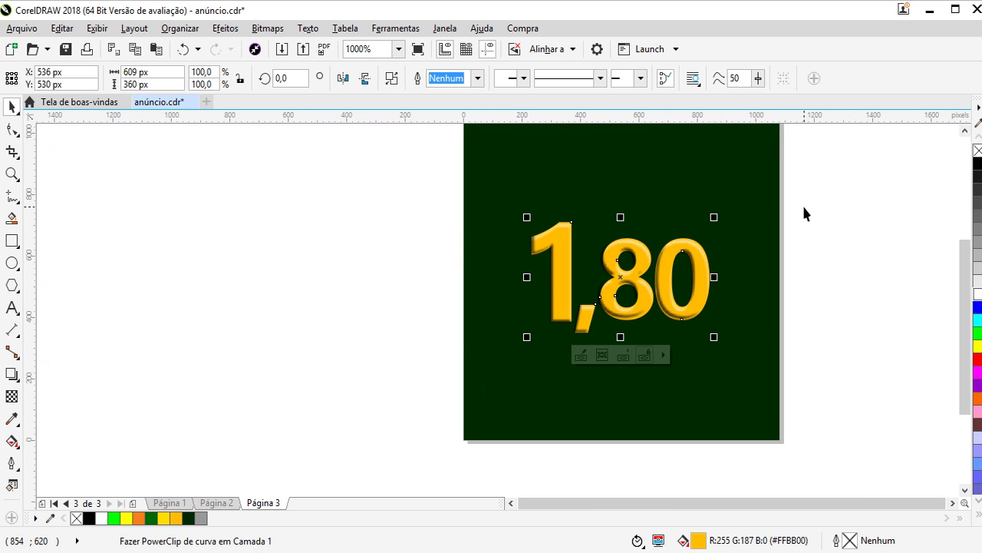
click(806, 213)
- Select the shading bitmap and give it Iluminação-mode transparency at 45
scroll(581, 318, up, 3)
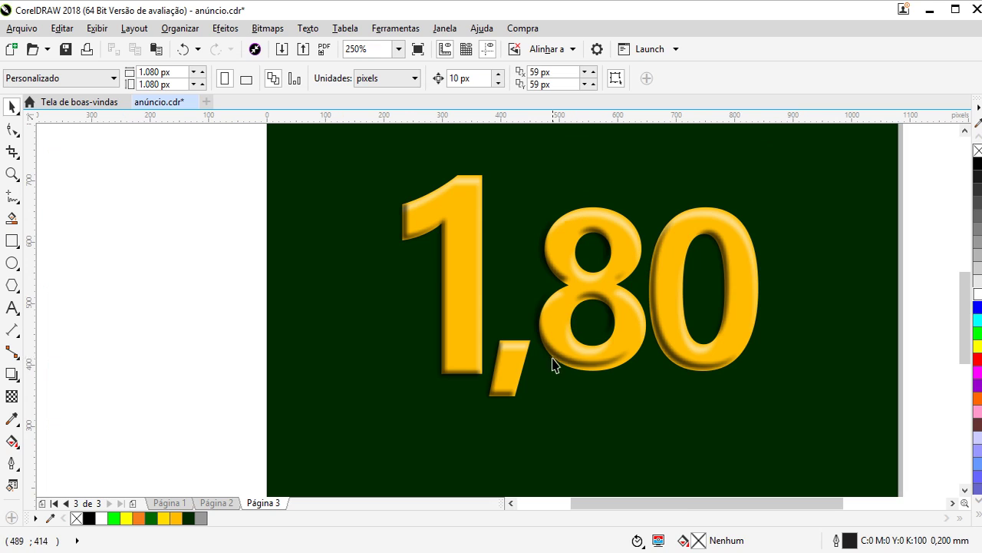
drag(565, 367, 568, 397)
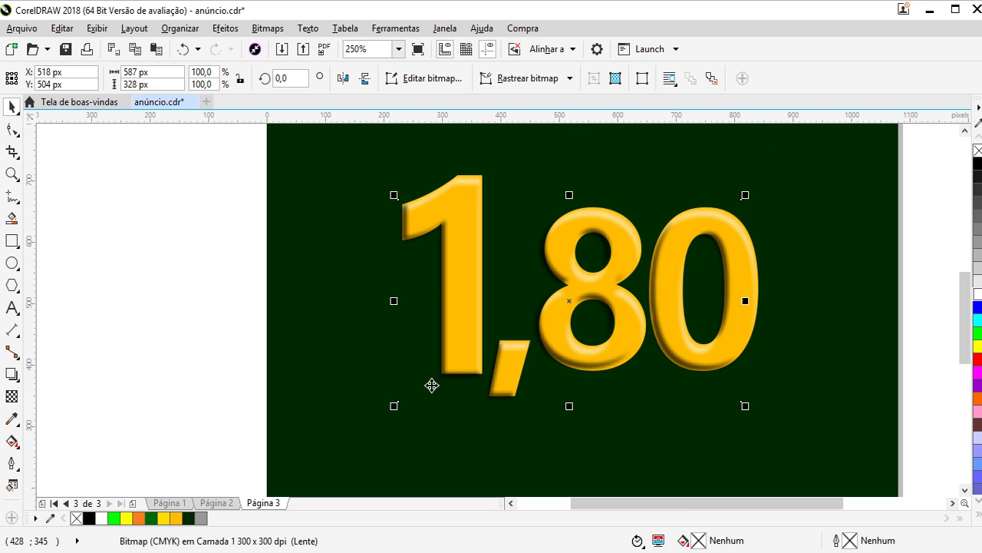
click(11, 397)
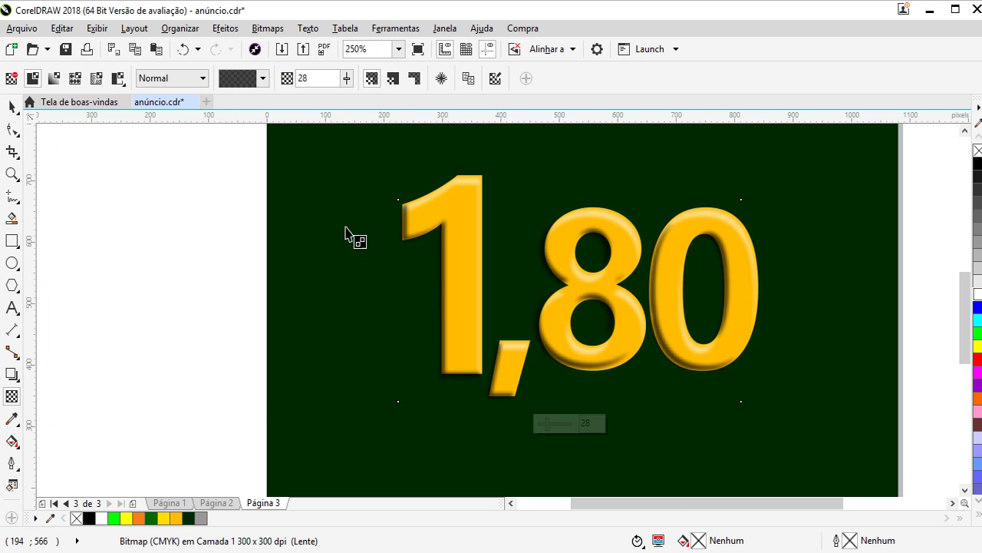
click(188, 79)
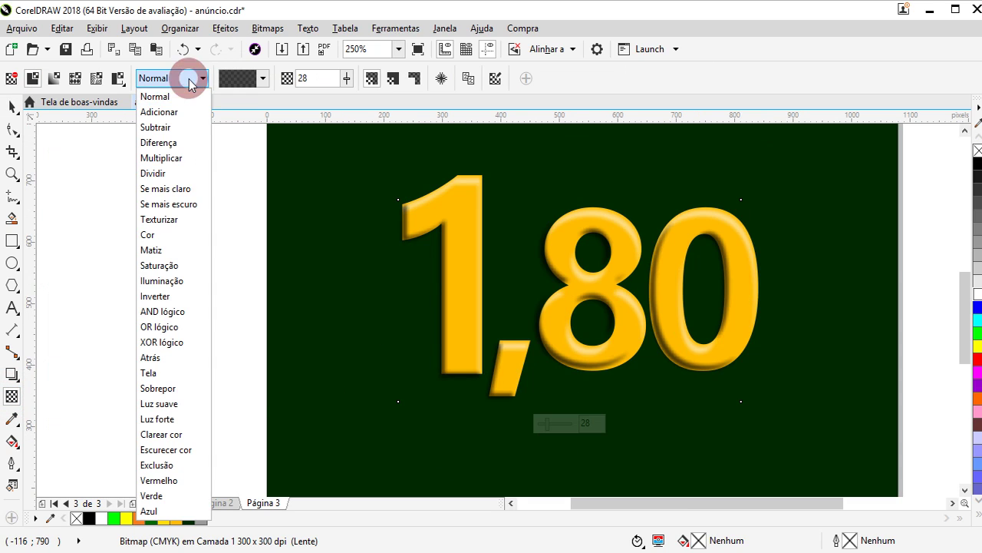
click(175, 281)
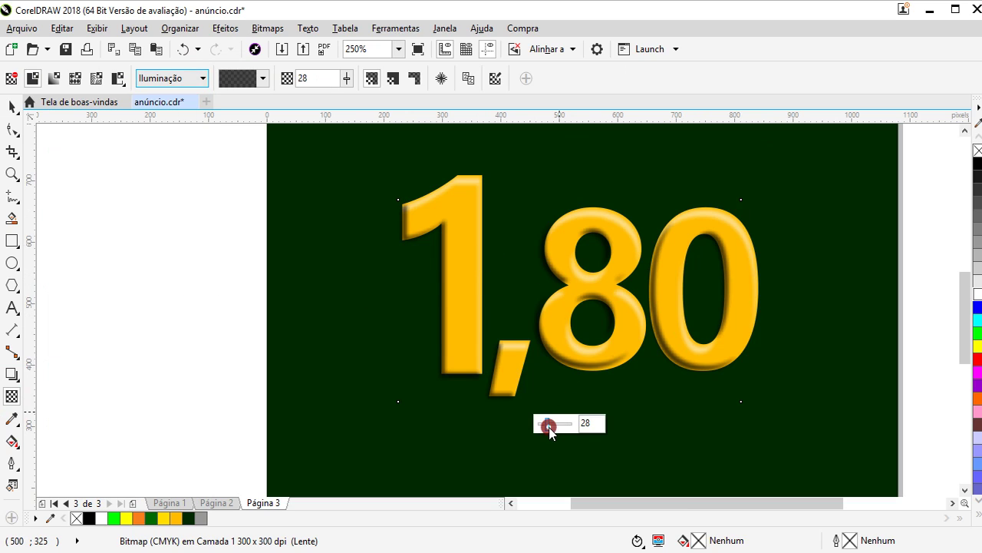
drag(549, 426, 553, 428)
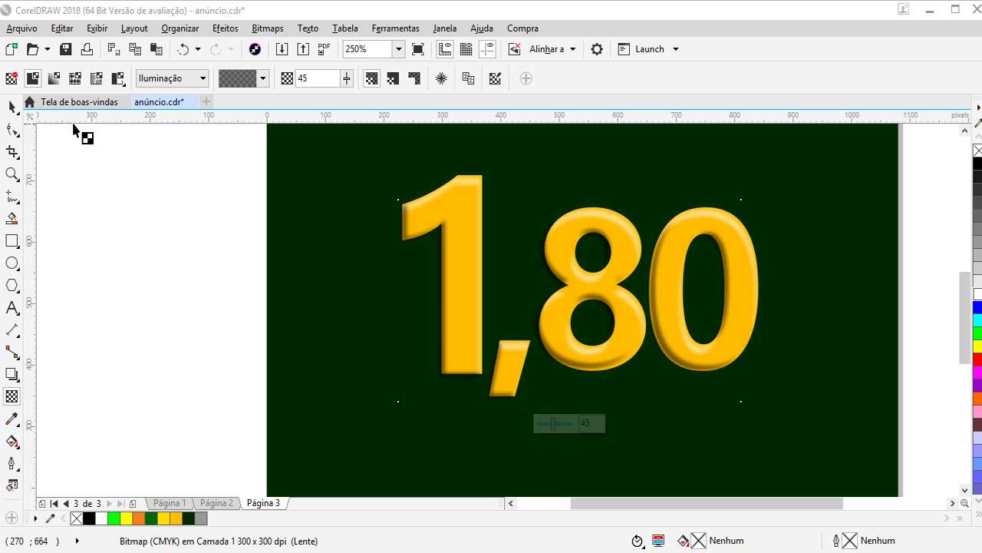
- Try Multiplicar and Diferença, then settle on Subtrair blending at 57 transparency
click(169, 78)
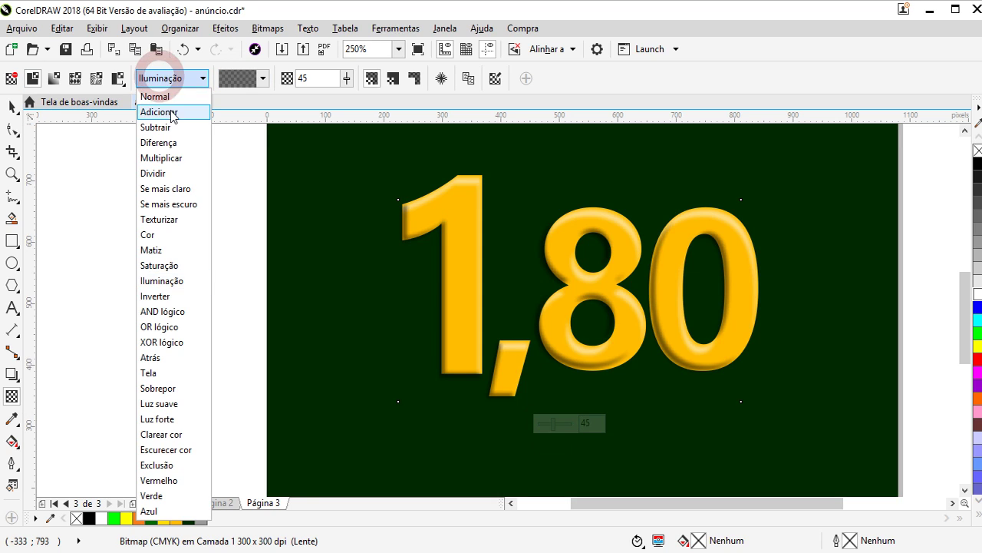
click(165, 157)
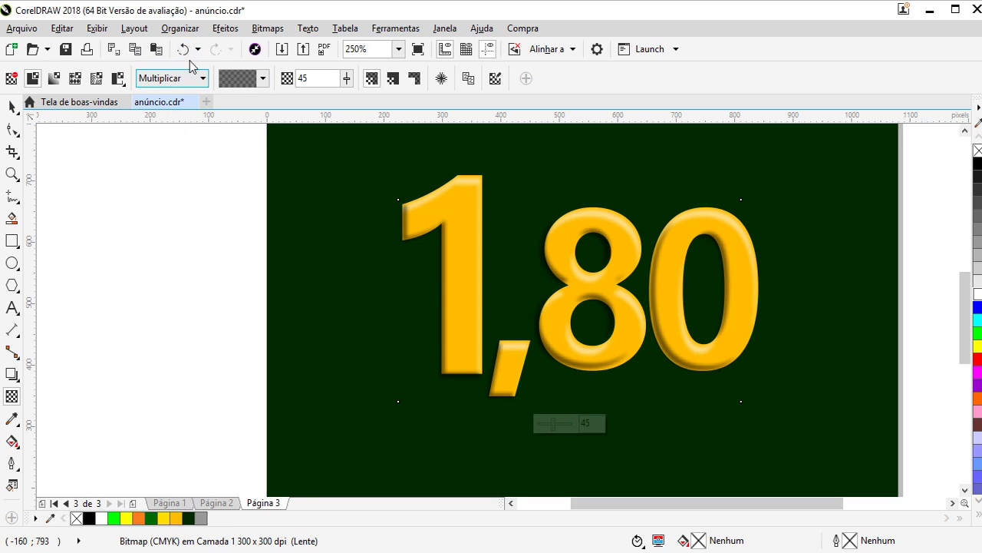
click(176, 77)
click(163, 143)
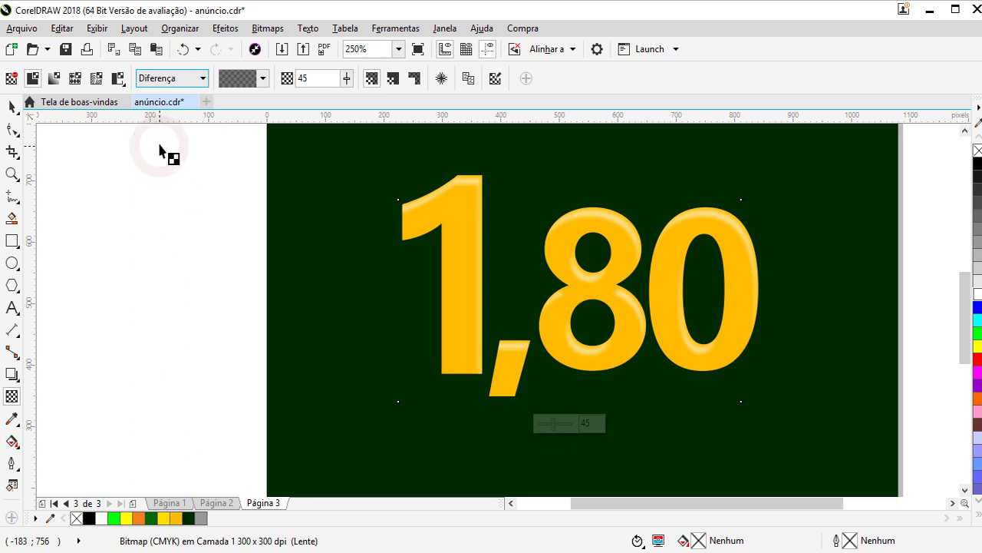
click(166, 78)
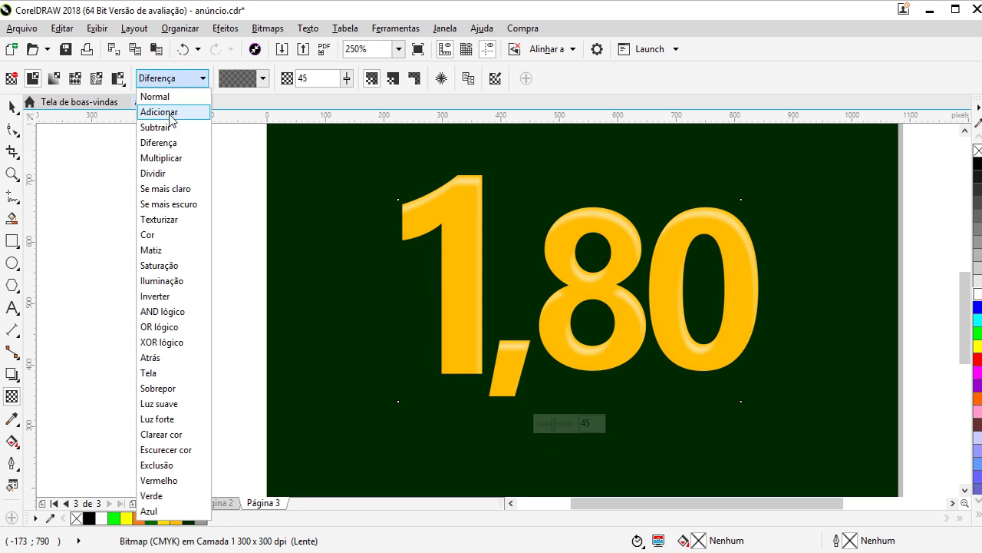
click(165, 129)
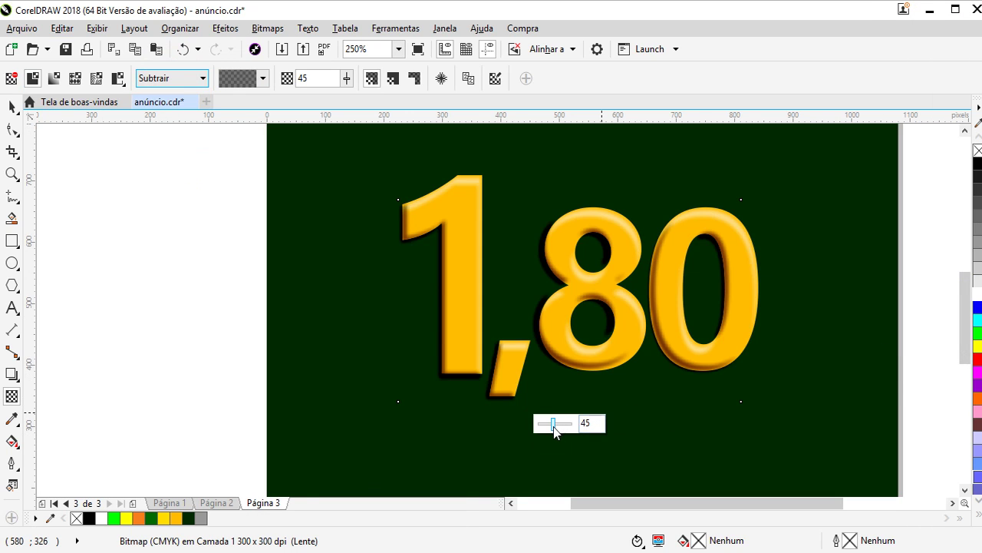
drag(554, 426, 556, 432)
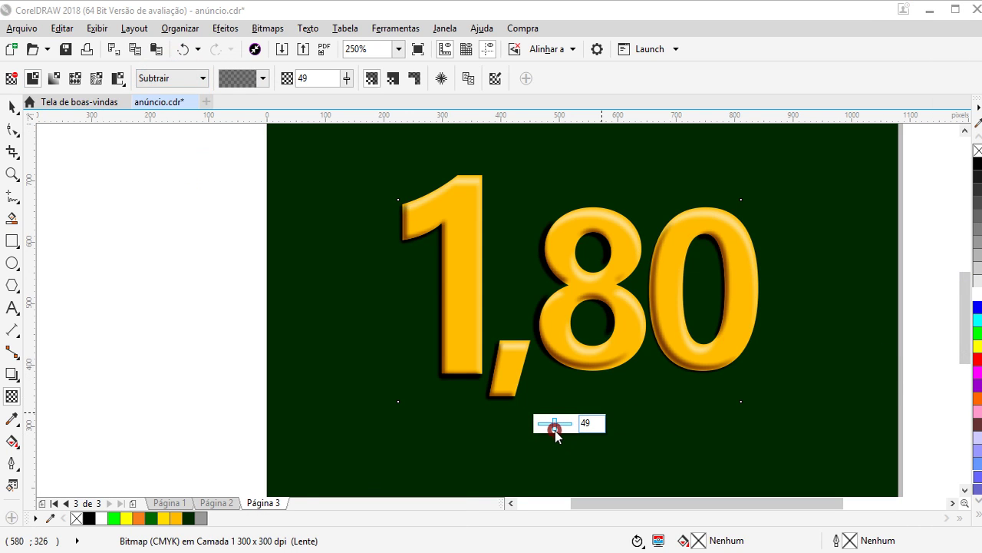
drag(555, 431, 557, 429)
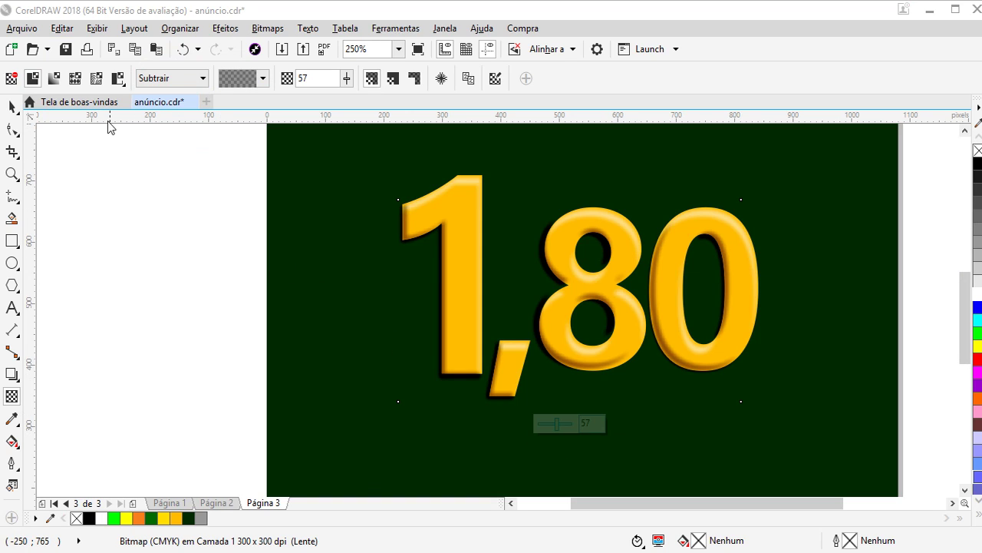
click(11, 106)
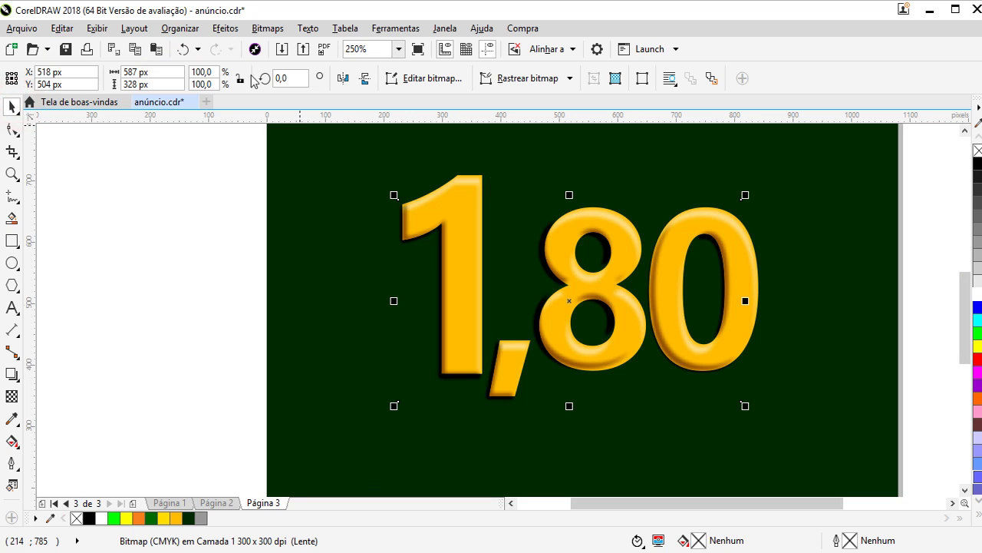
- Convert the lens shading into a regular bitmap
click(268, 28)
click(281, 43)
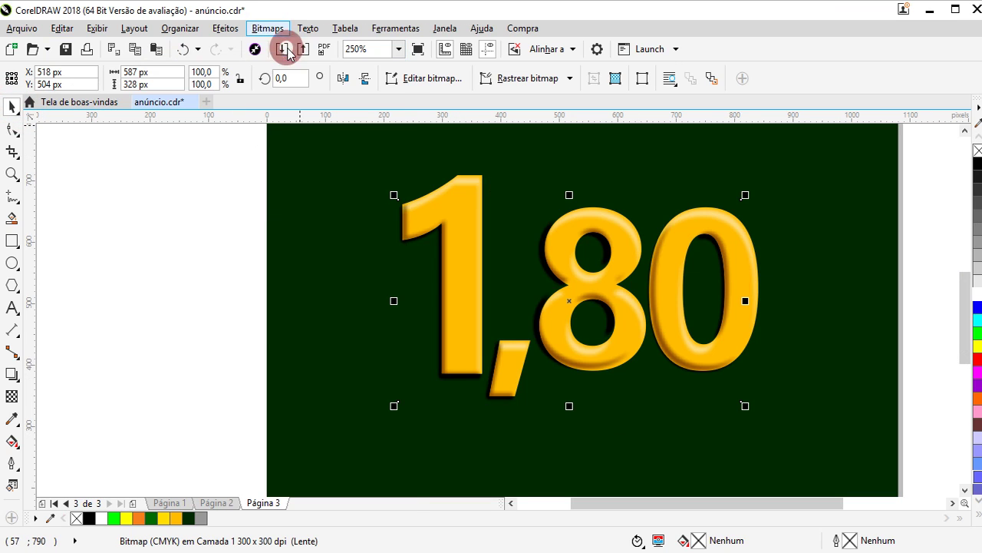
click(453, 367)
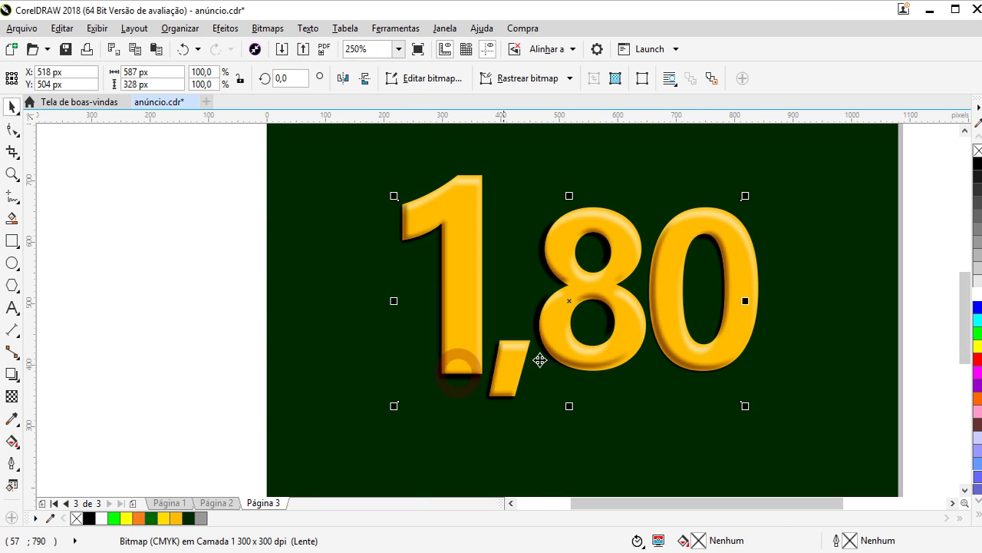
scroll(443, 192, up, 1)
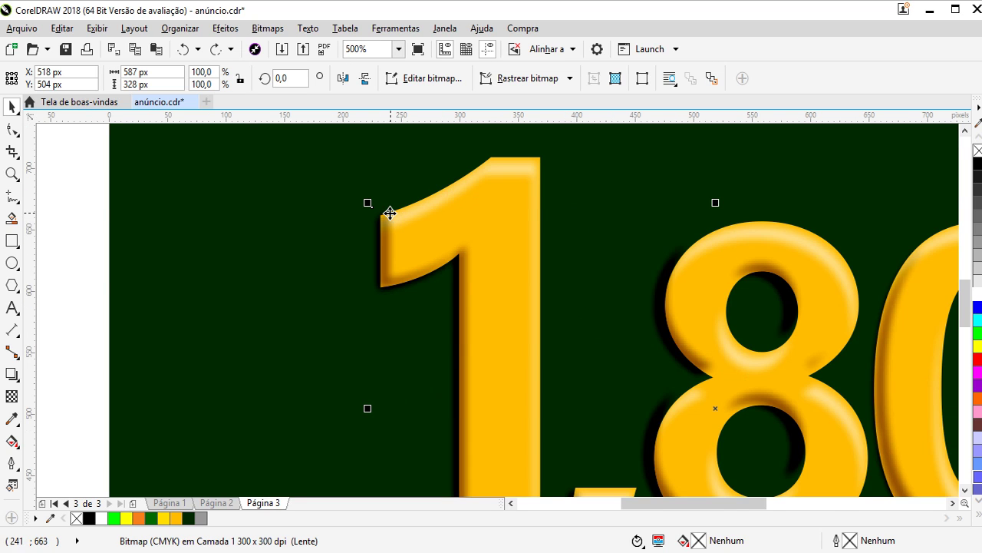
- Place the shading bitmap inside the 1,80 numeral curve
right_click(384, 217)
click(430, 102)
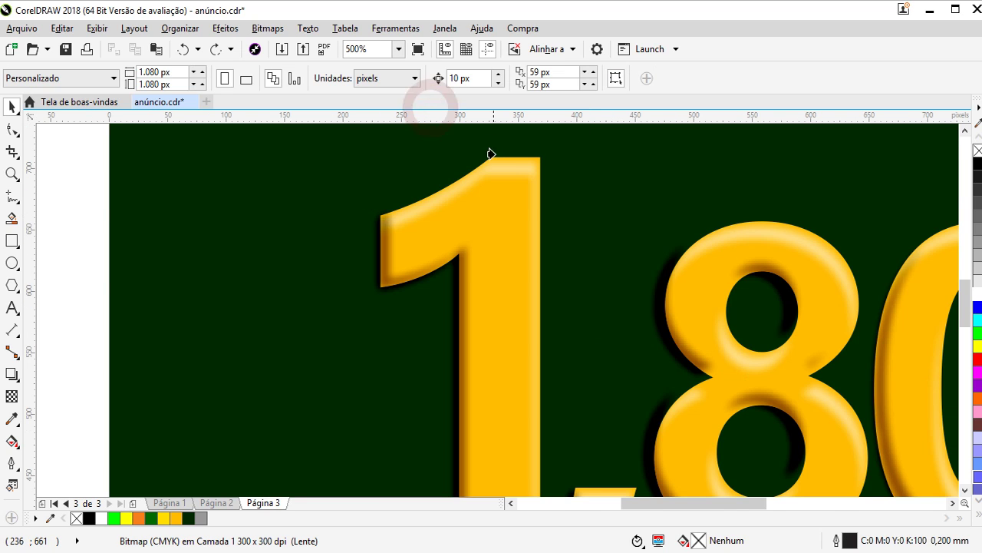
click(495, 170)
scroll(465, 220, down, 1)
scroll(466, 220, down, 1)
click(292, 302)
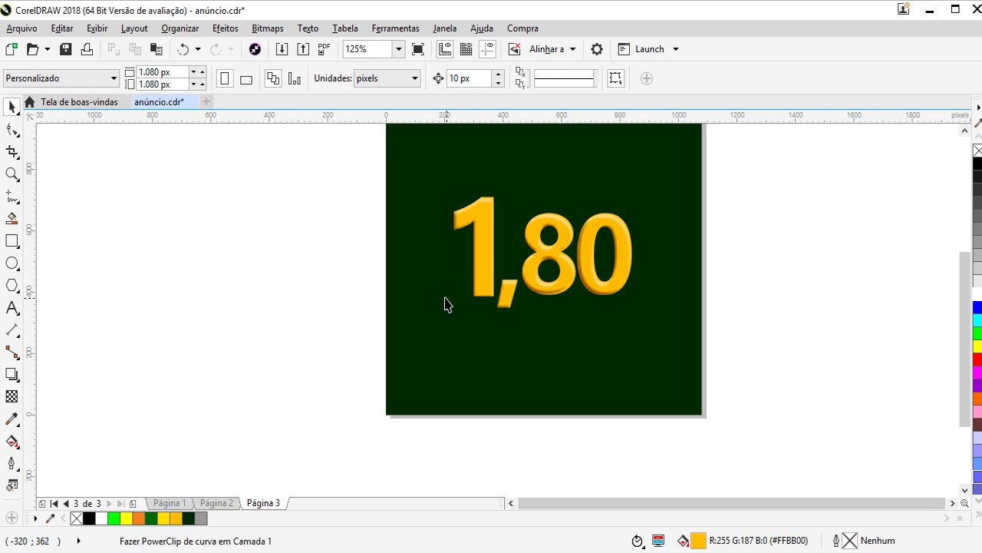
scroll(598, 265, up, 1)
double_click(614, 230)
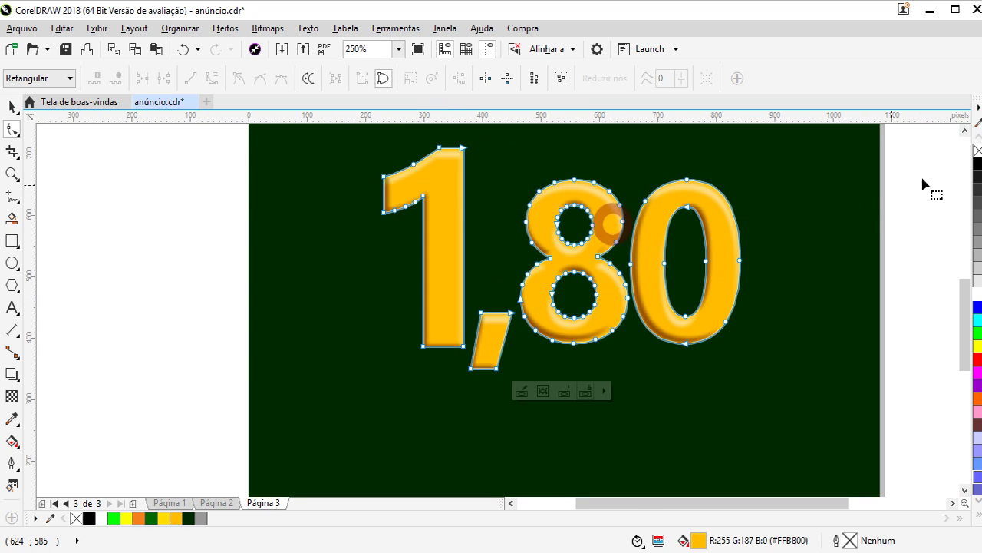
click(11, 107)
click(523, 389)
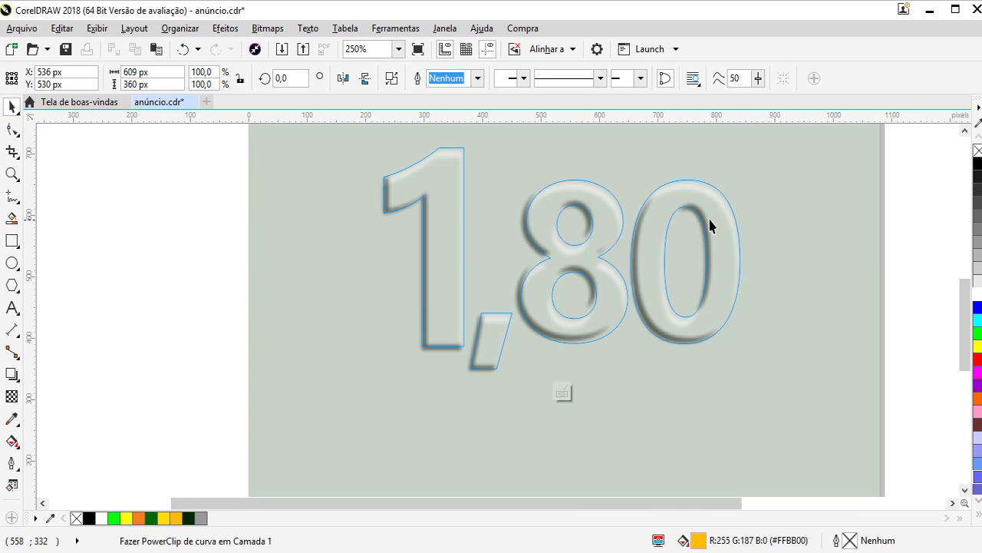
- Enlarge the clipped bitmap to cover the numerals and shift it slightly down-right
click(714, 206)
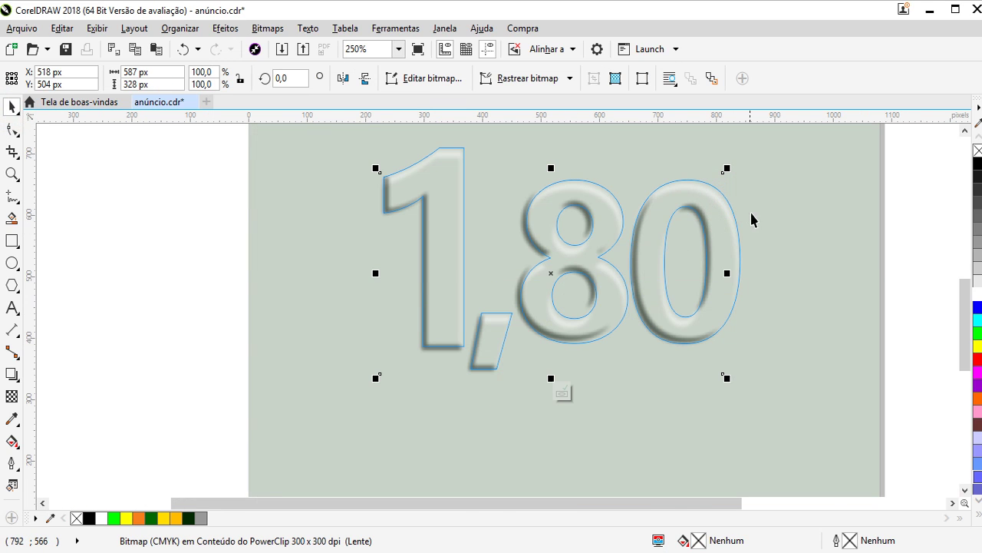
click(738, 238)
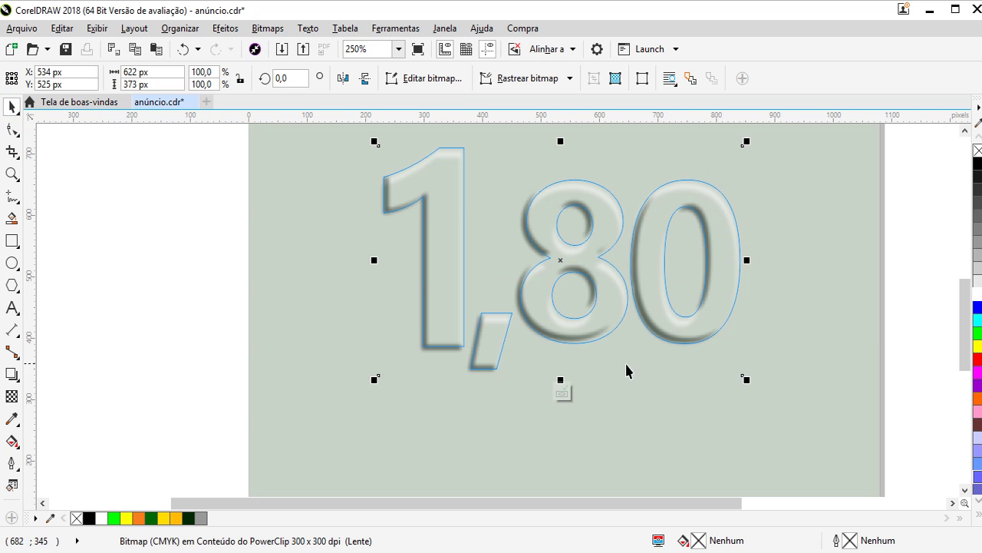
click(563, 396)
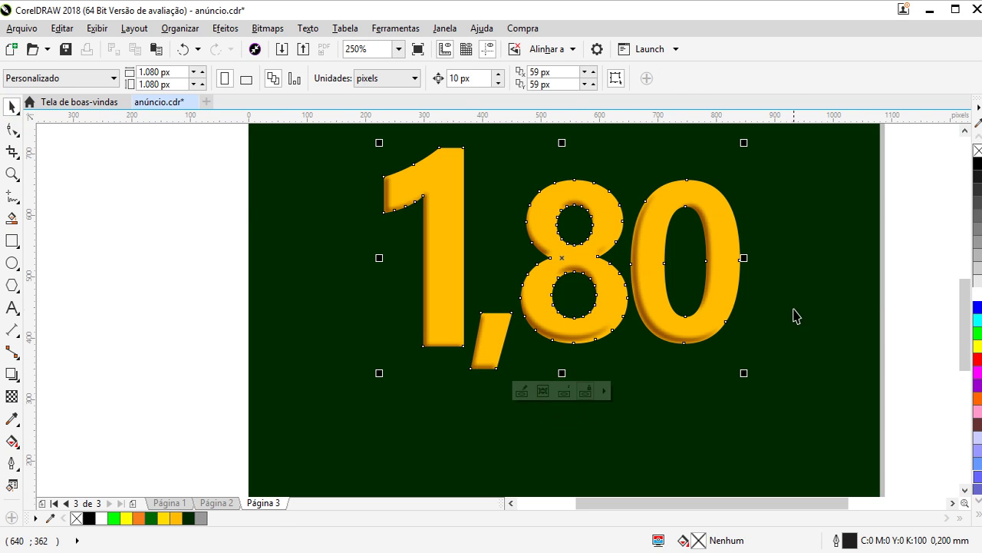
click(636, 146)
scroll(727, 213, up, 2)
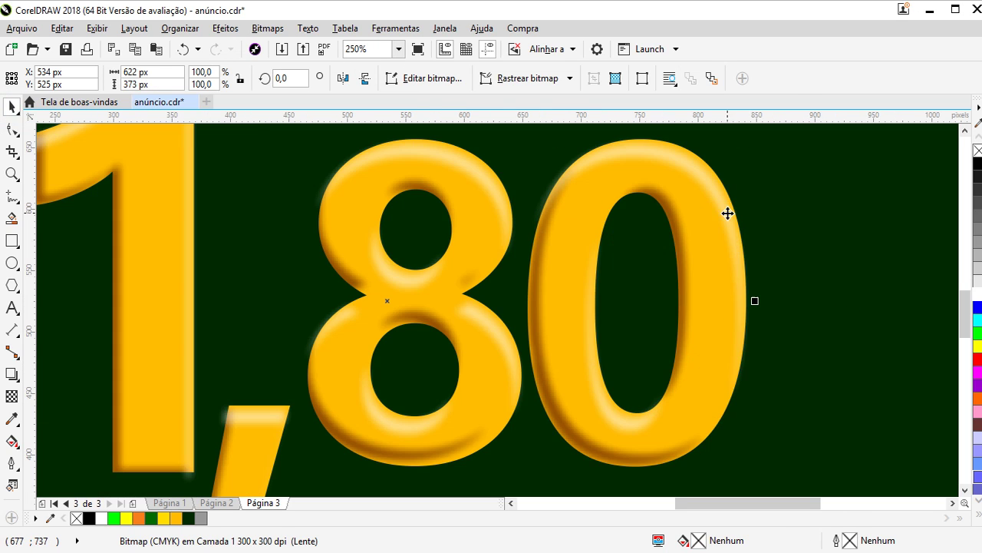
drag(707, 188, 713, 185)
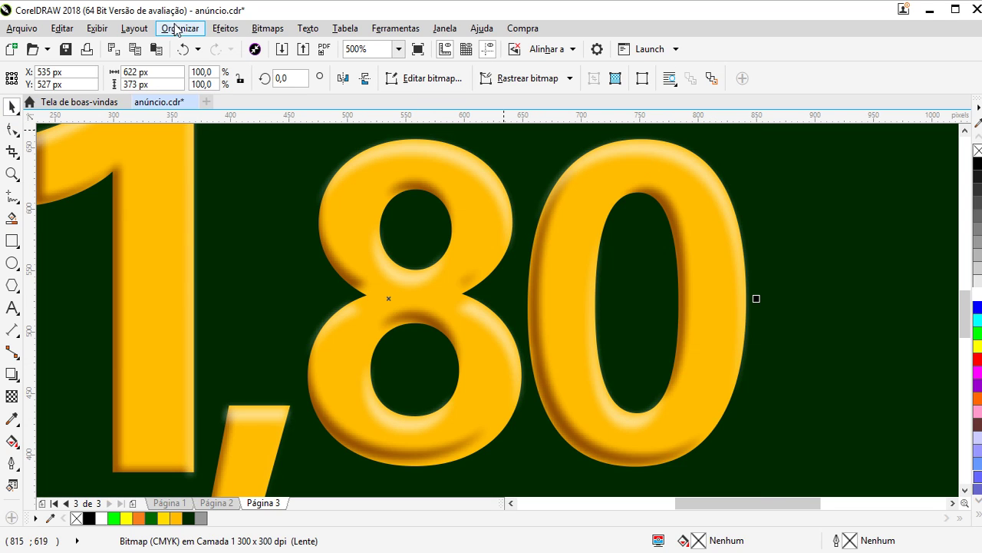
- Switch the shading bitmap's transparency blend to Adicionar after trying Iluminação
click(12, 396)
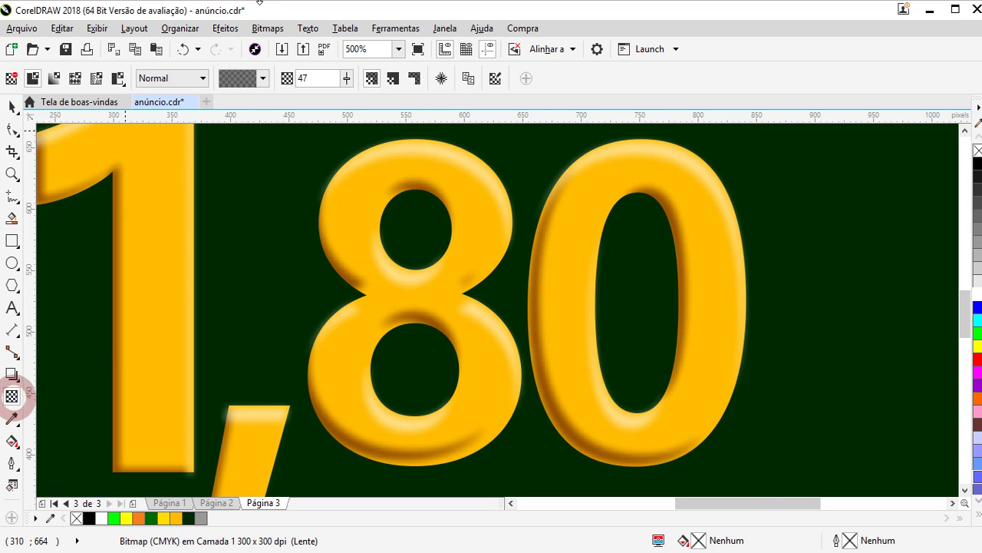
click(178, 78)
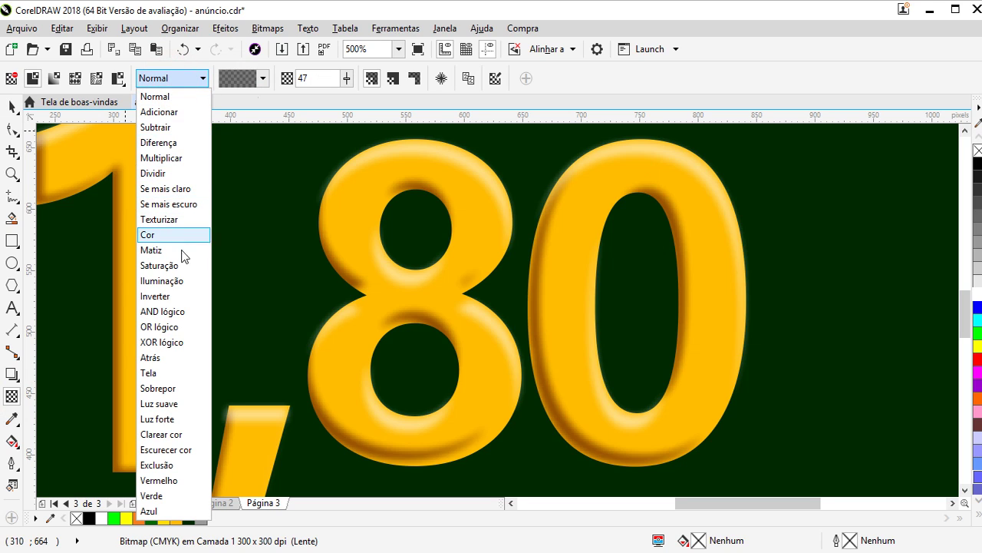
click(172, 282)
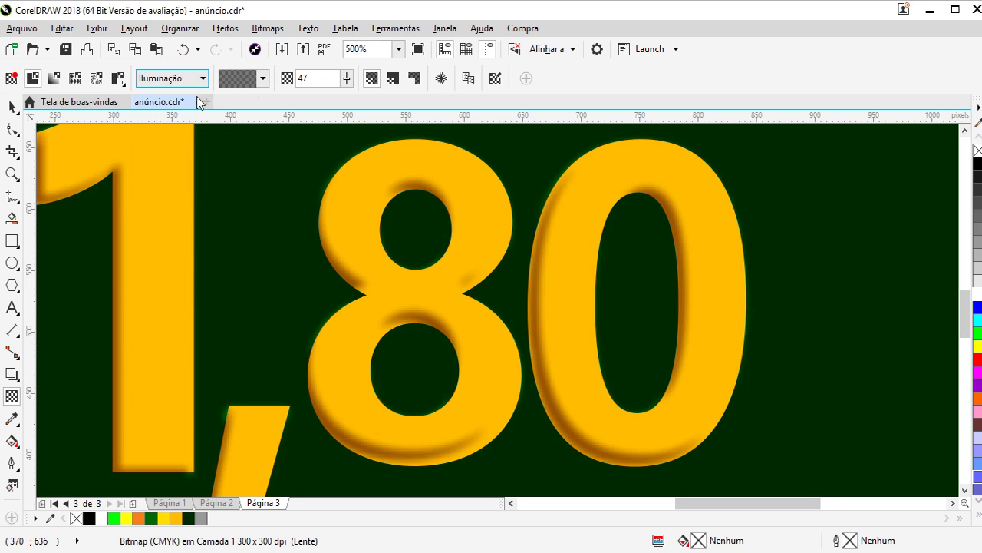
click(179, 79)
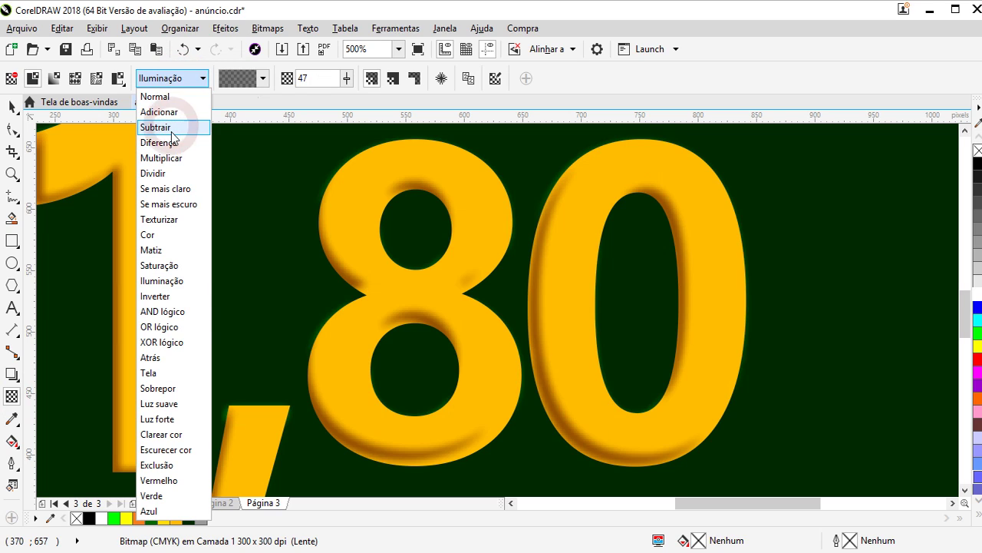
click(172, 115)
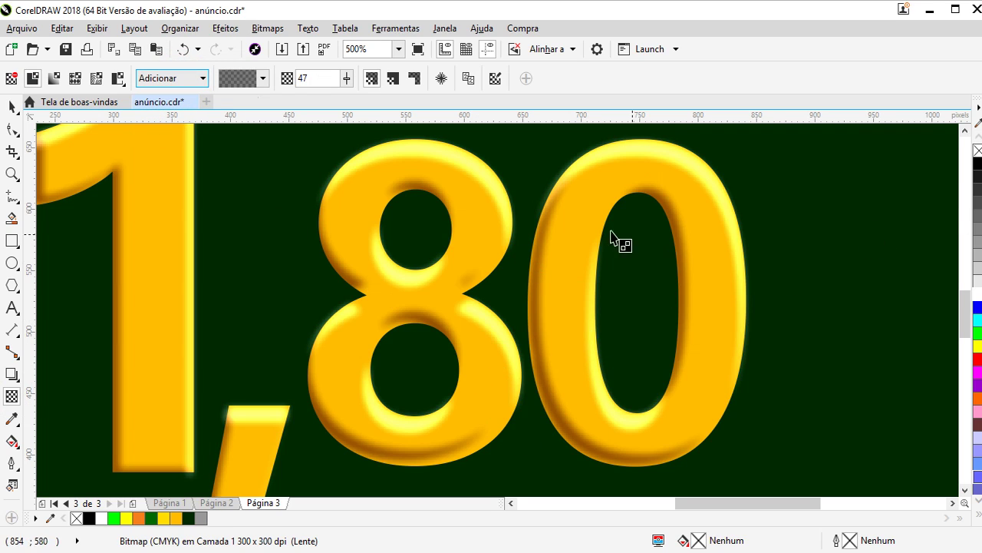
- Adjust the shading bitmap's transparency to 79
scroll(368, 259, down, 2)
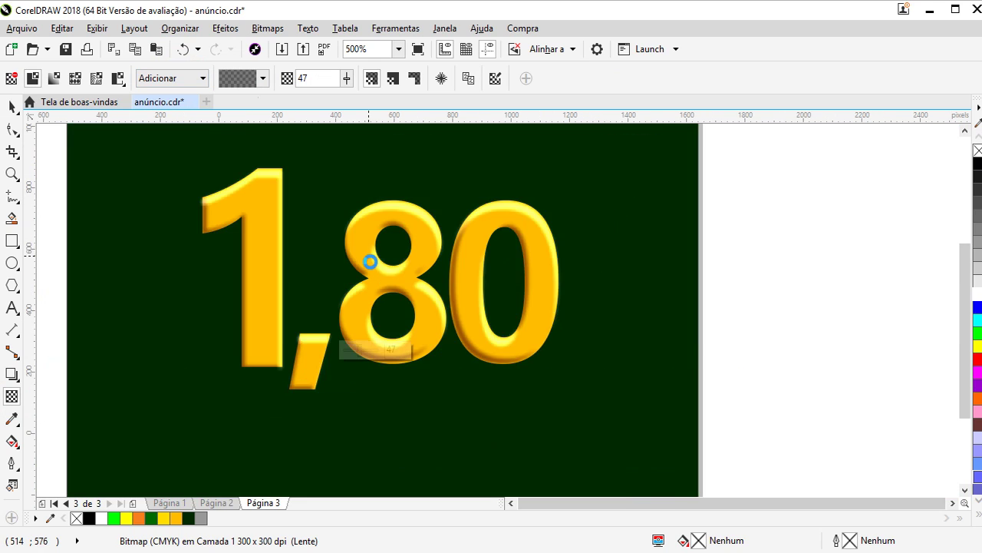
scroll(361, 307, down, 1)
scroll(363, 342, up, 1)
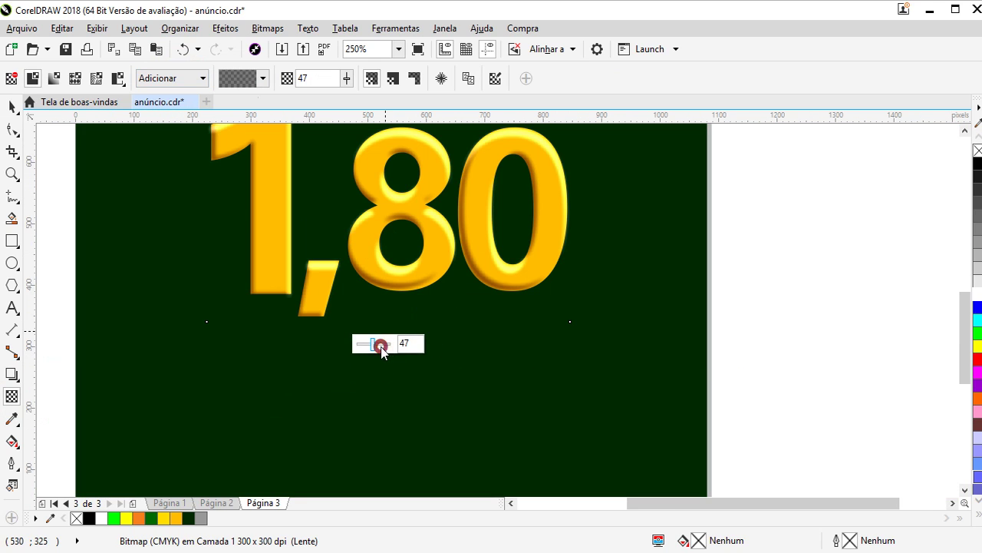
drag(381, 347, 387, 352)
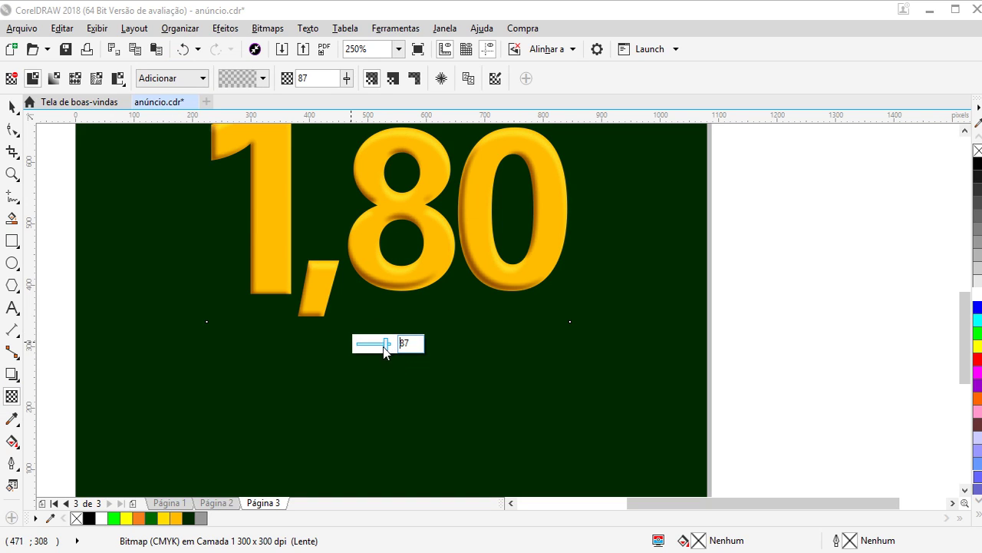
drag(384, 347, 383, 353)
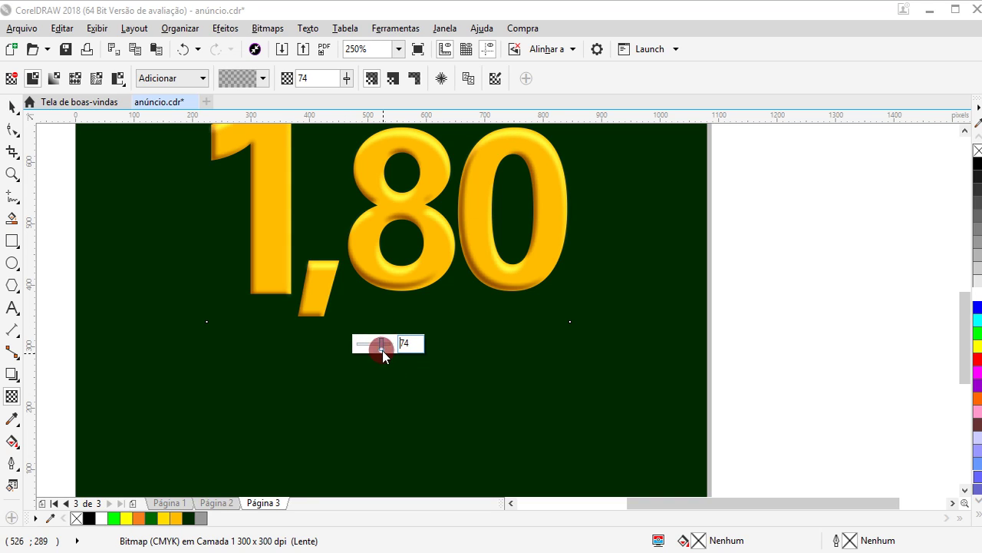
drag(382, 350, 385, 356)
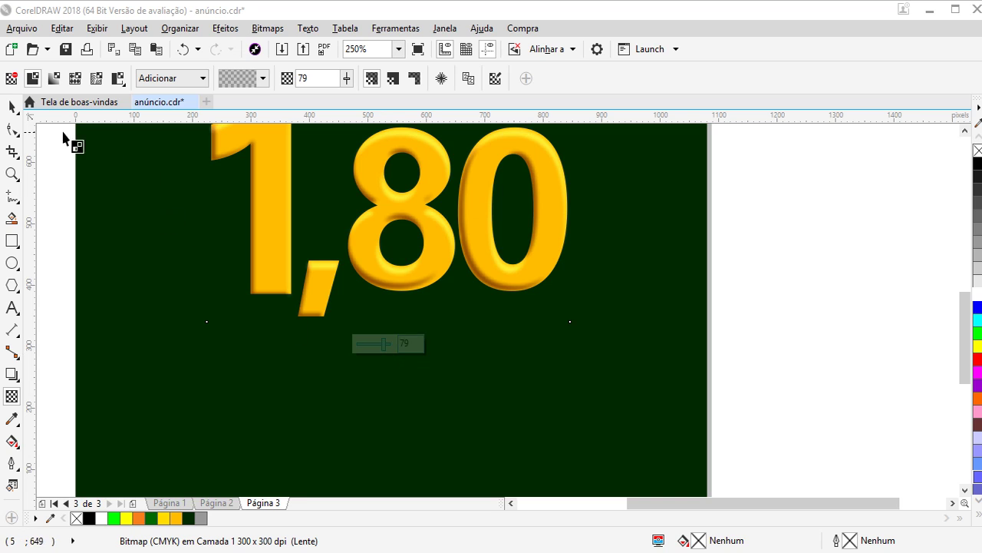
click(12, 106)
scroll(607, 422, down, 2)
- Try placing the shading bitmap inside another object, then dismiss the invalid-object warning
scroll(595, 291, up, 2)
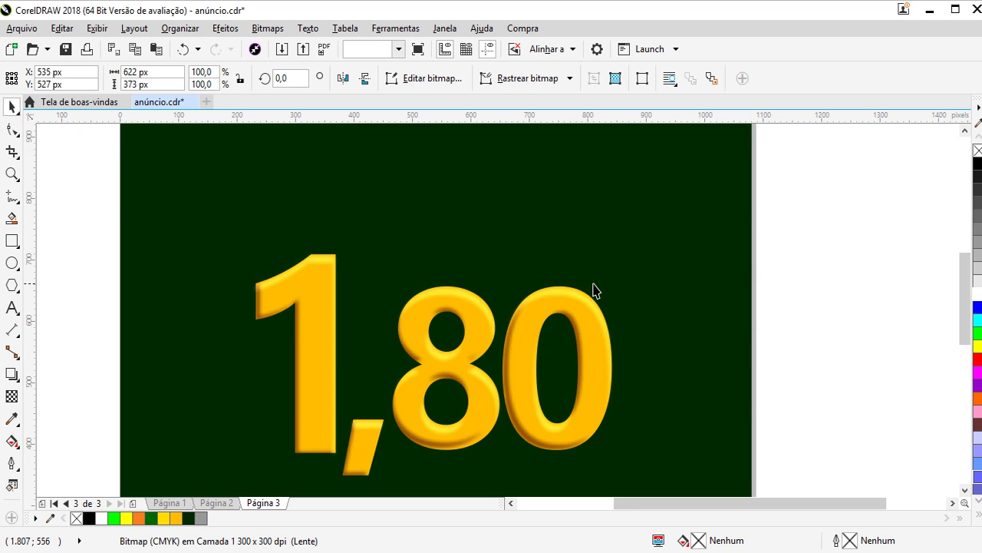
click(585, 295)
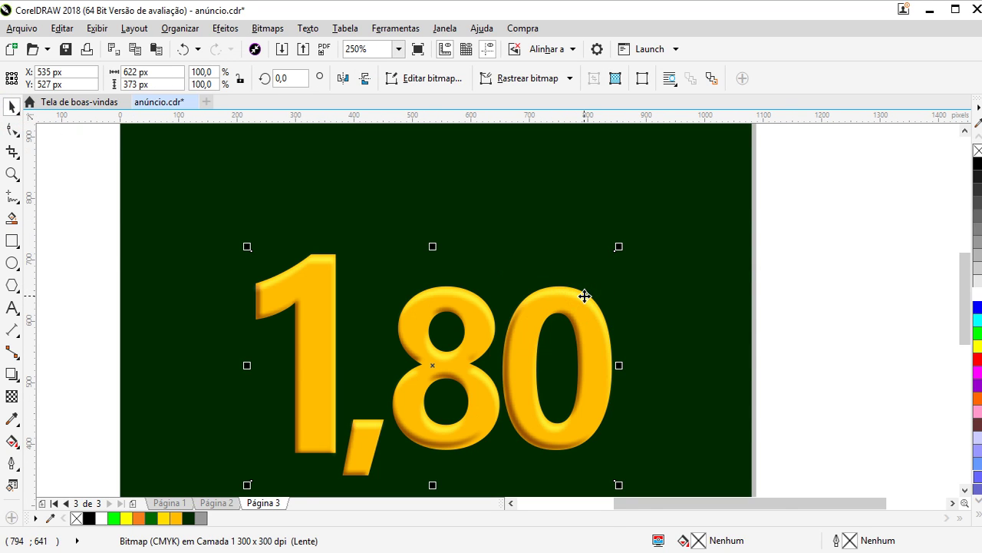
right_click(585, 295)
click(198, 346)
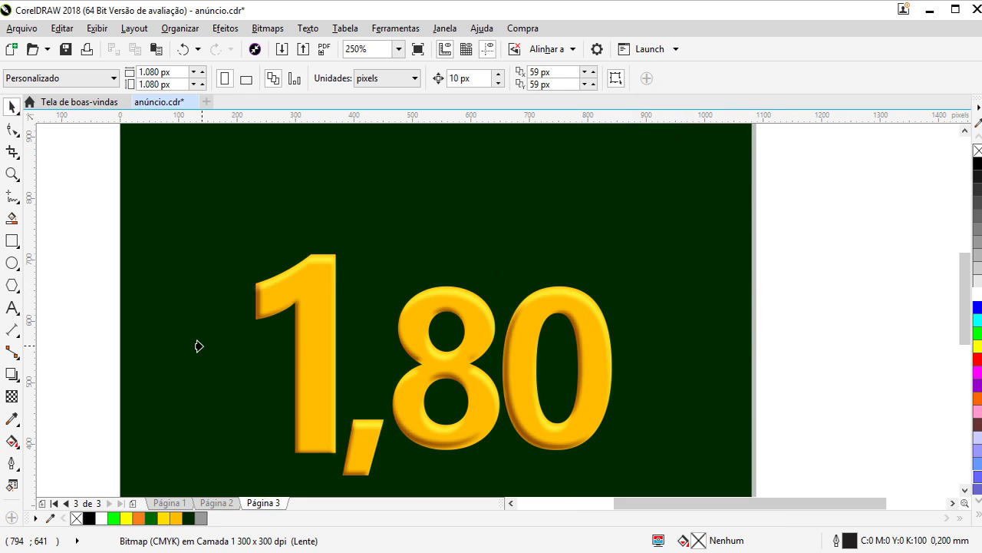
click(321, 290)
click(539, 334)
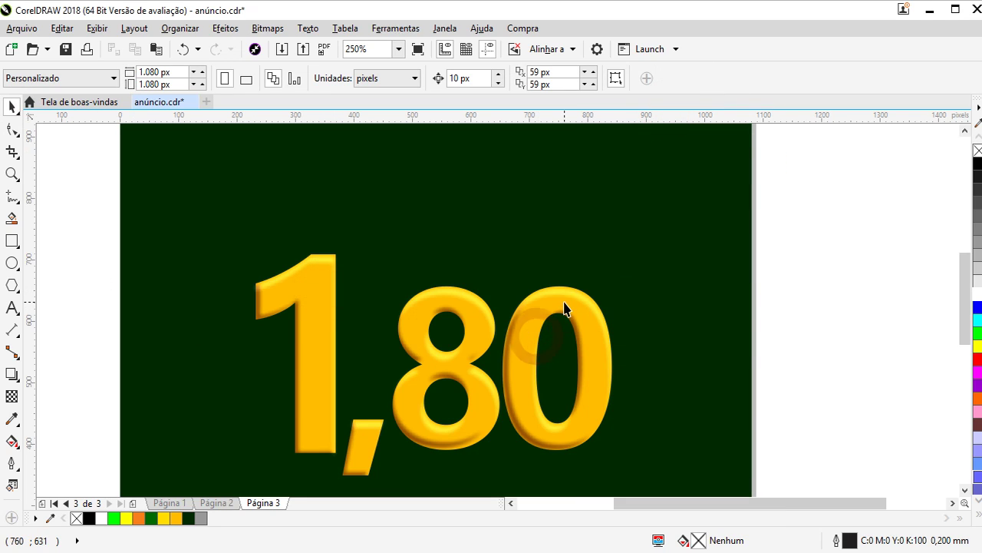
click(578, 290)
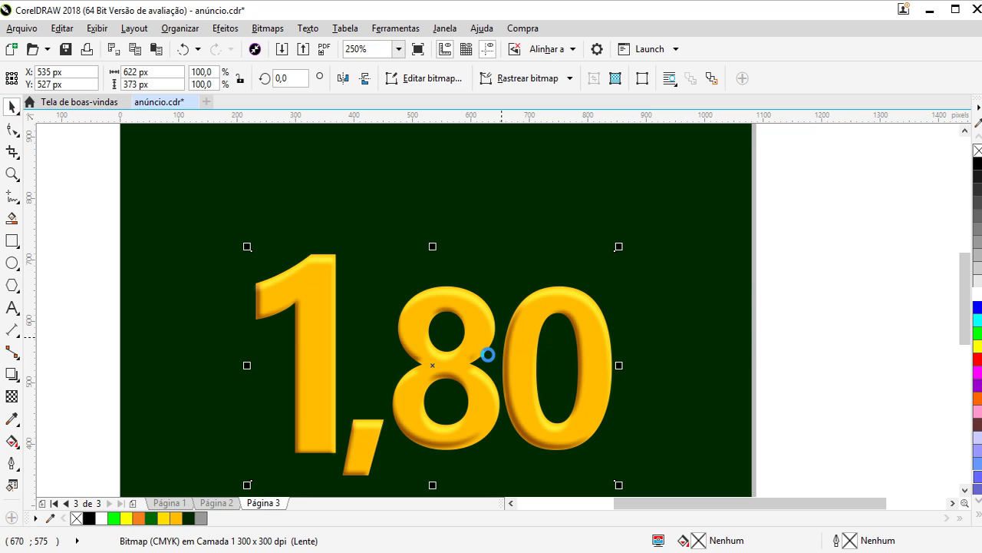
- Open the 1,80 numerals' PowerClip contents, select them, then finish editing and clear the selection
double_click(593, 314)
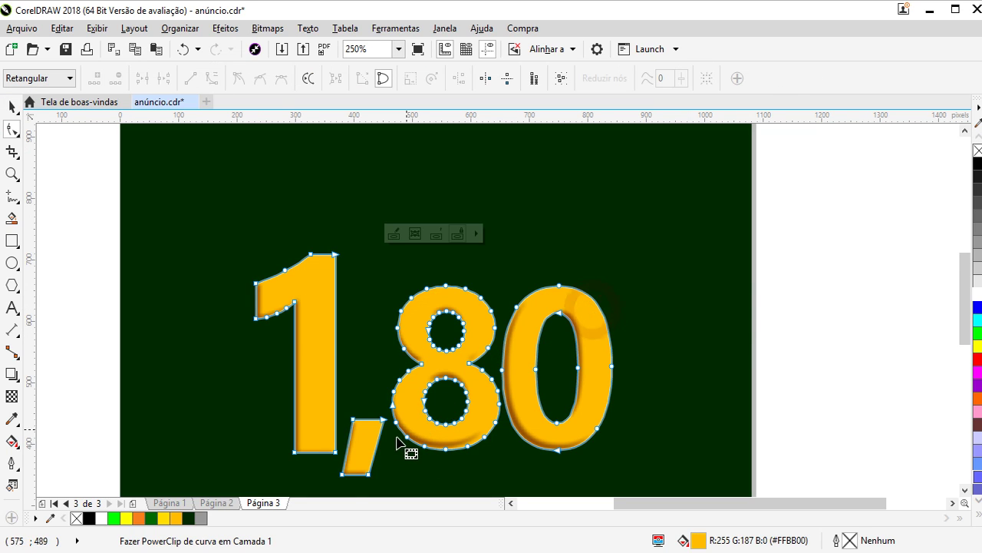
click(394, 234)
click(483, 322)
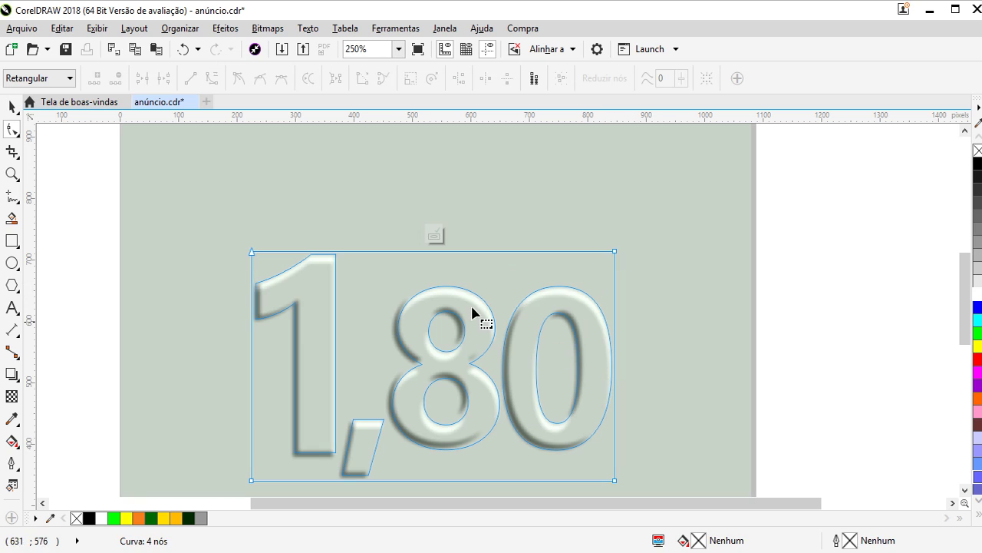
click(436, 234)
key(space)
scroll(453, 209, down, 2)
scroll(445, 269, up, 1)
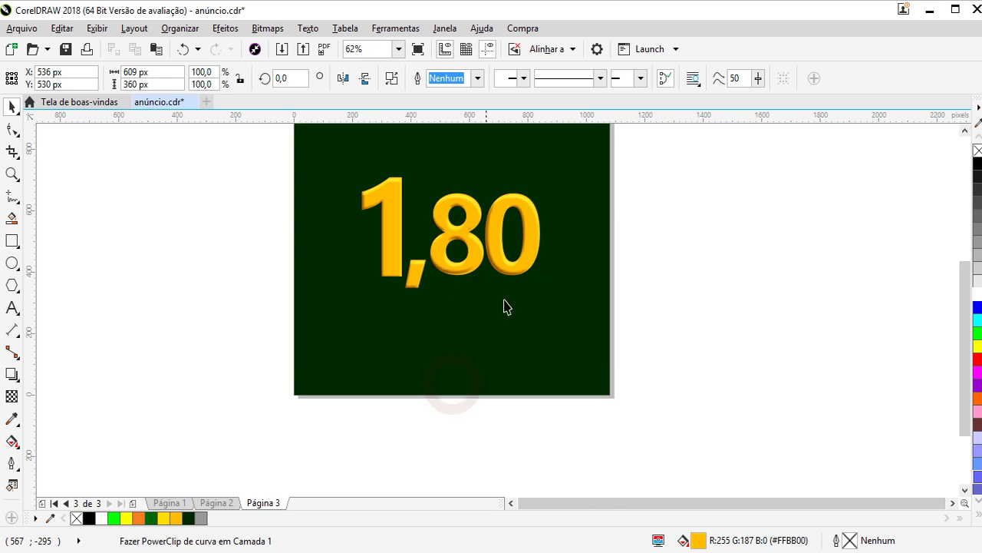
key(Escape)
scroll(339, 278, up, 1)
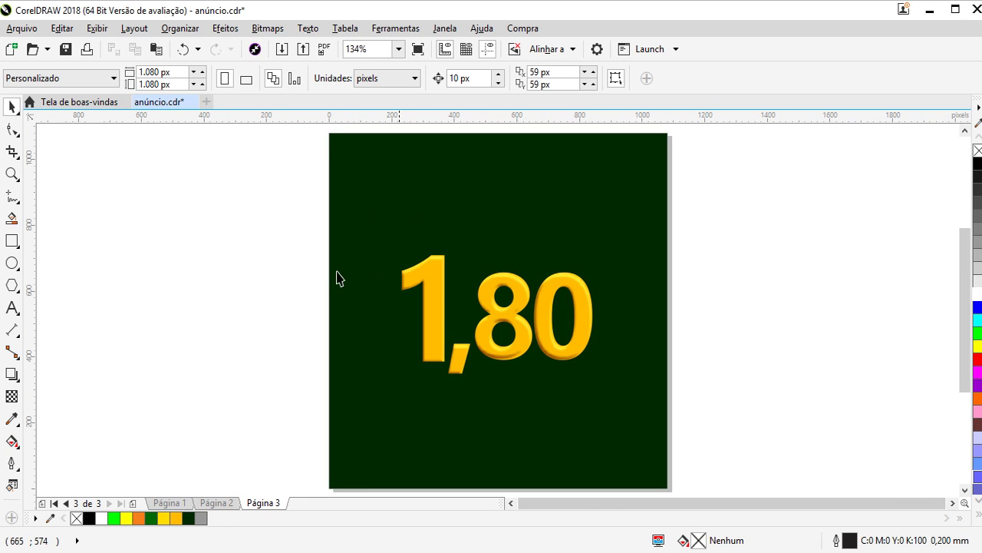
- Zoom in on the 1,80 price and reopen its PowerClip contents with normal Pick selection
click(10, 172)
drag(340, 226, 662, 449)
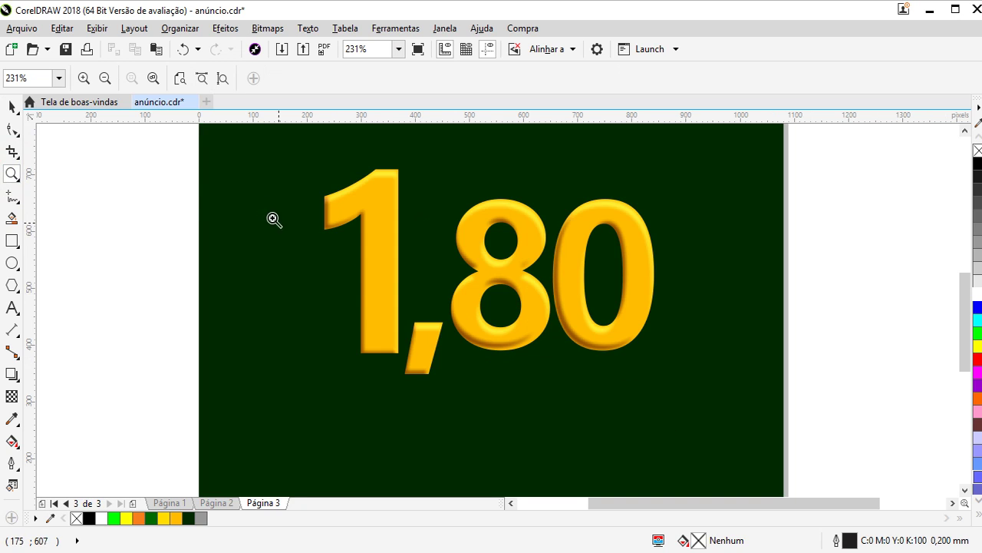
click(11, 105)
double_click(537, 319)
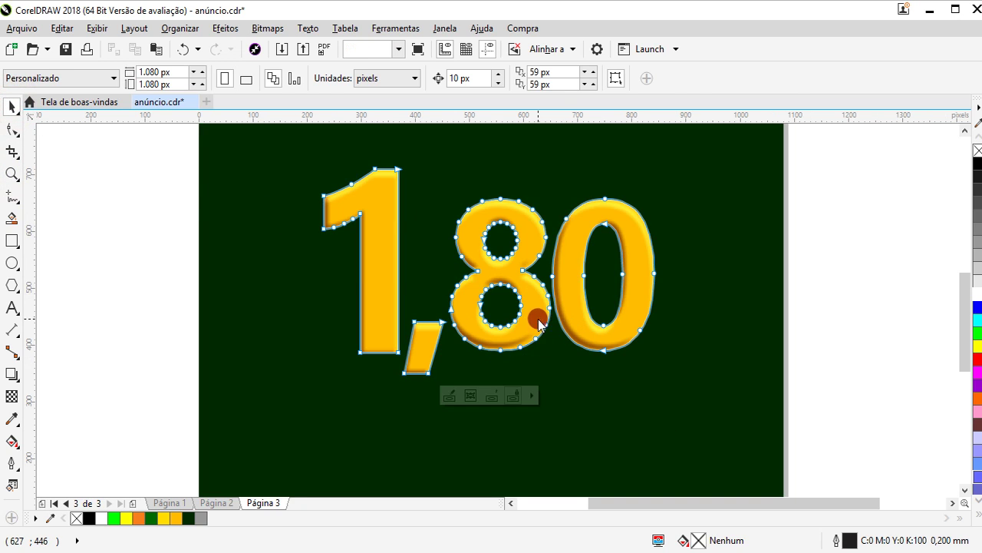
click(450, 396)
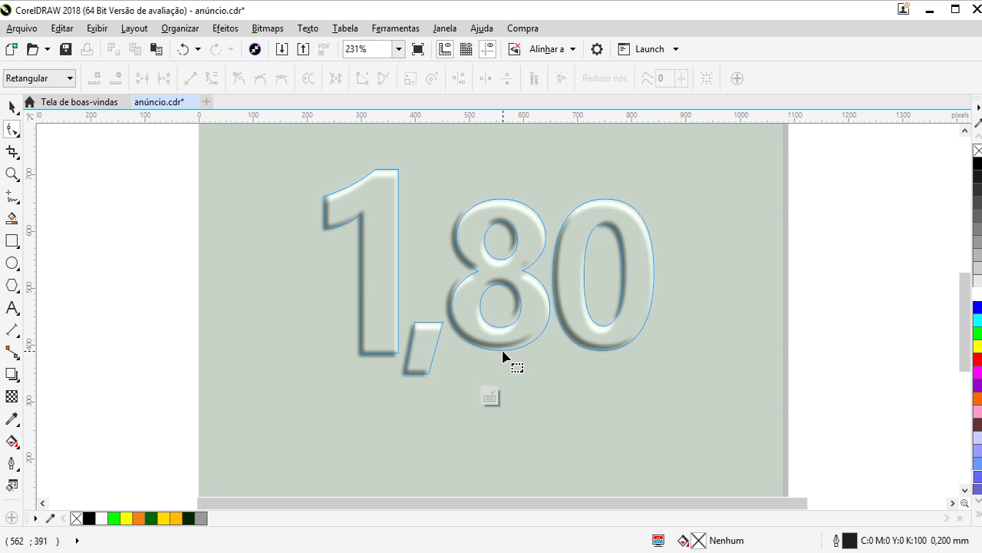
click(498, 347)
click(13, 107)
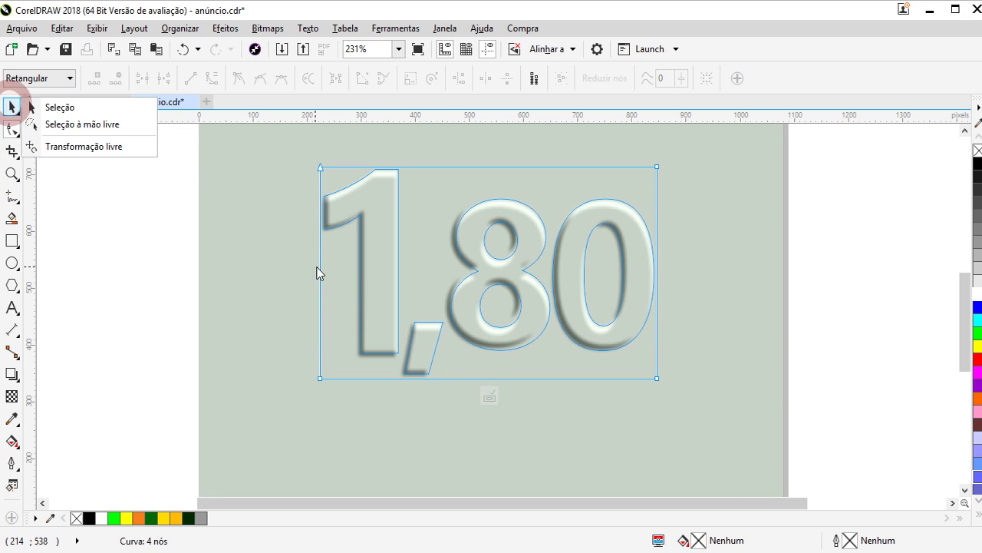
click(62, 109)
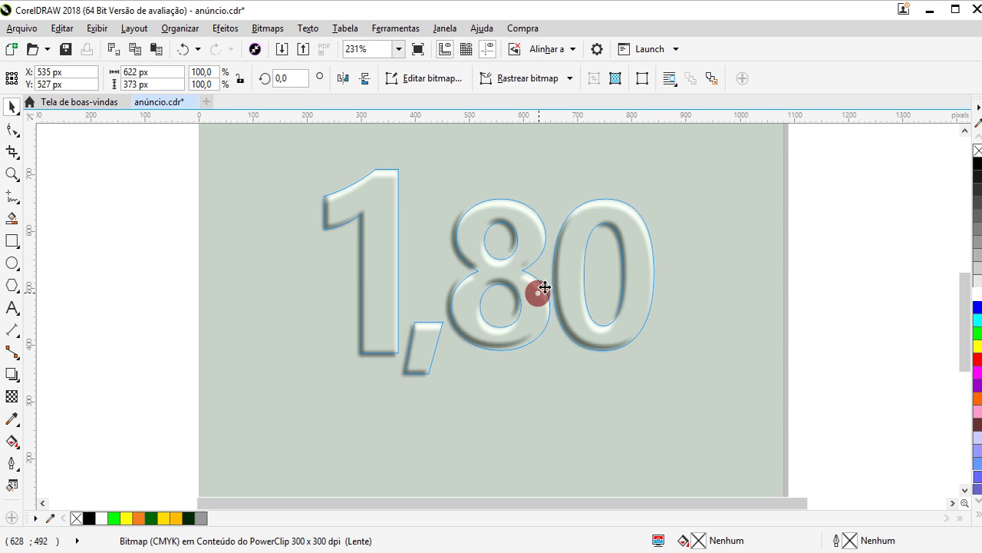
- Try moving the shading bitmap, cancel, then change its stacking order via Ordenar
drag(537, 301, 559, 284)
key(Escape)
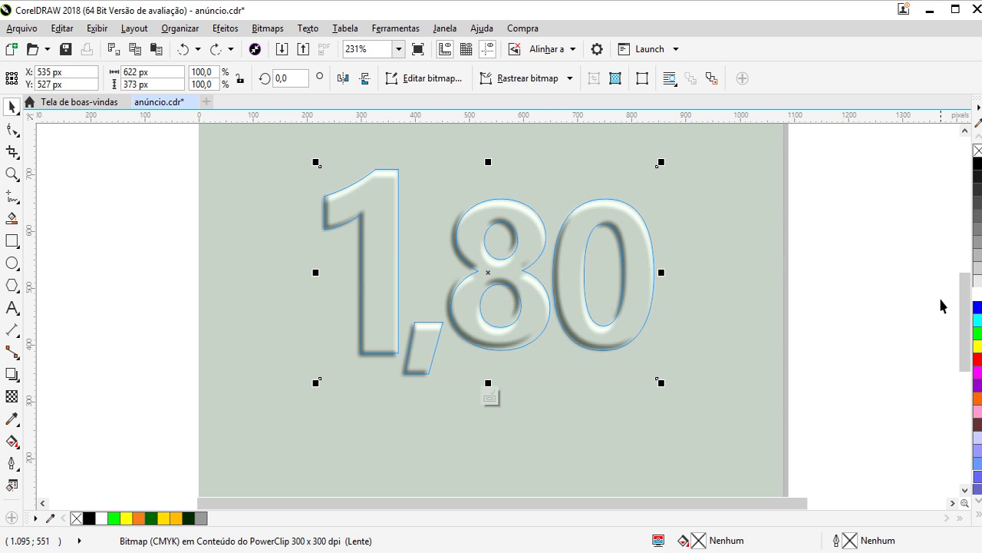
click(408, 378)
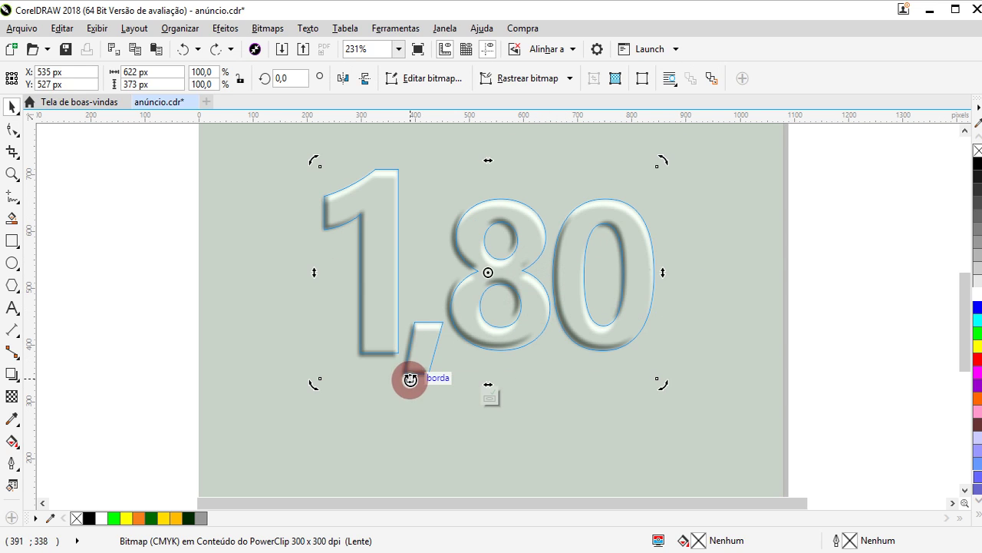
click(930, 365)
click(423, 389)
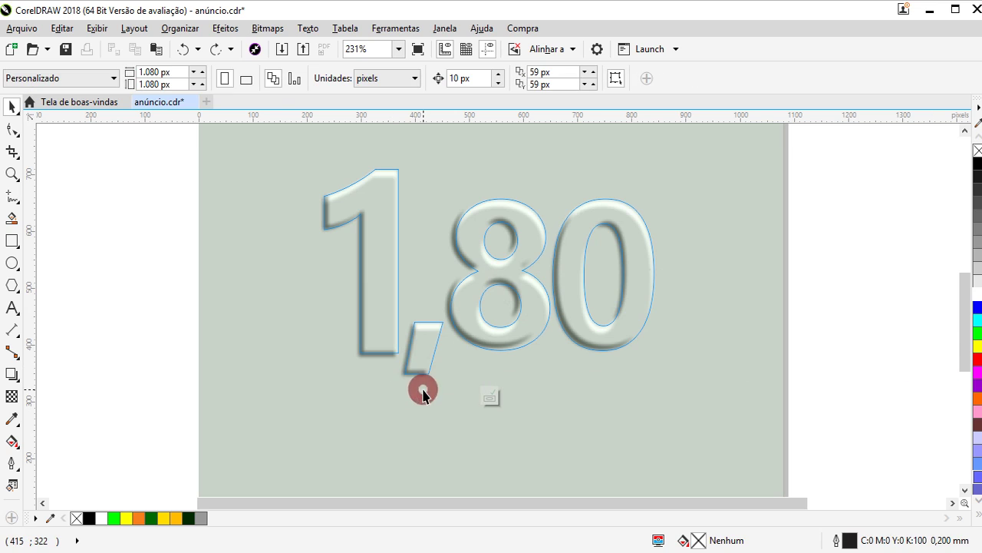
click(491, 213)
right_click(491, 213)
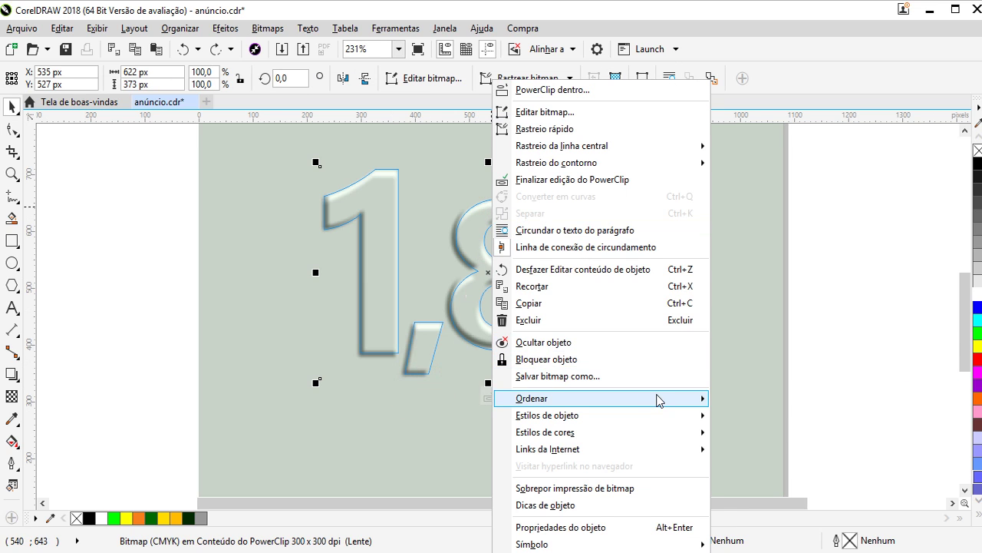
mouse_move(600, 398)
click(742, 448)
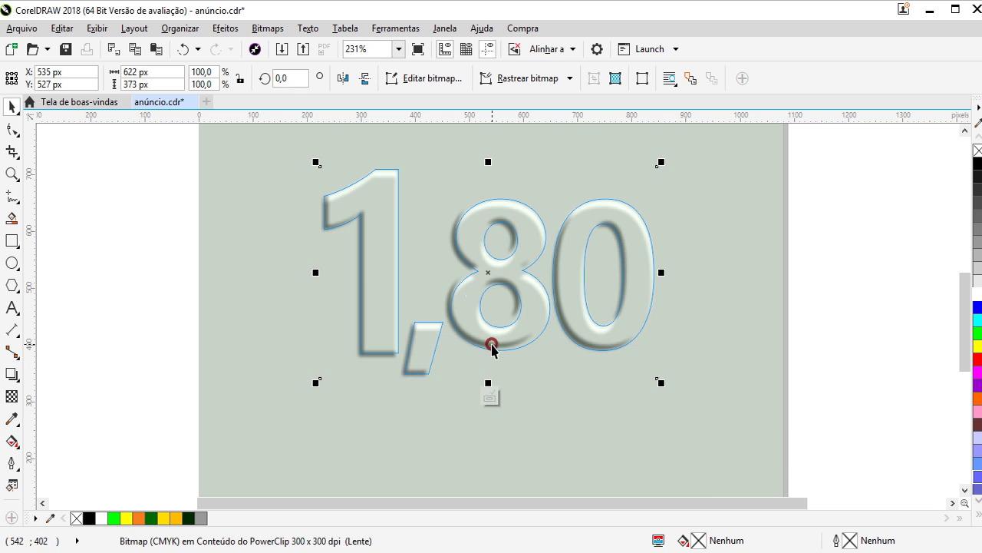
- Shrink the shading bitmap to 587 × 328 px and nudge it up-left
drag(491, 345, 496, 345)
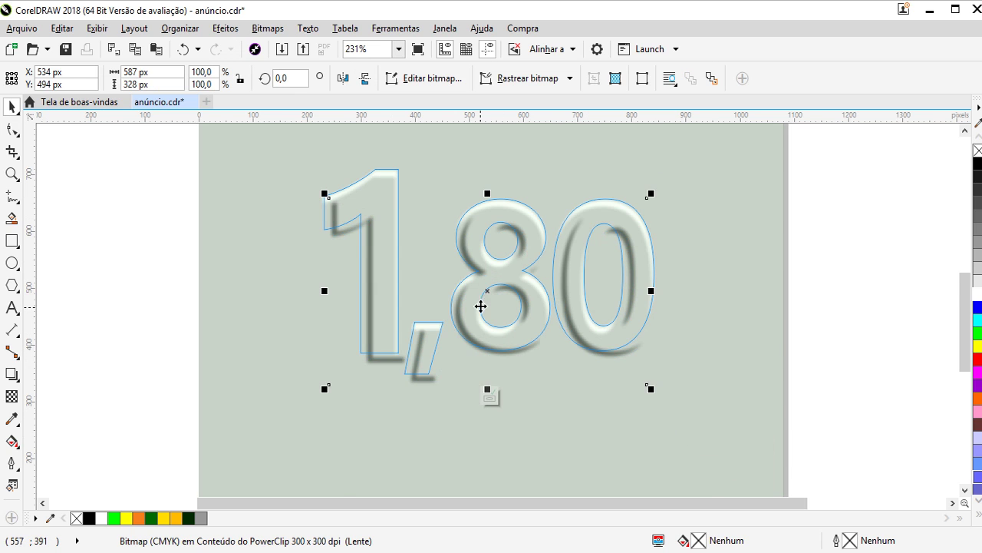
scroll(480, 306, up, 4)
drag(414, 399, 400, 386)
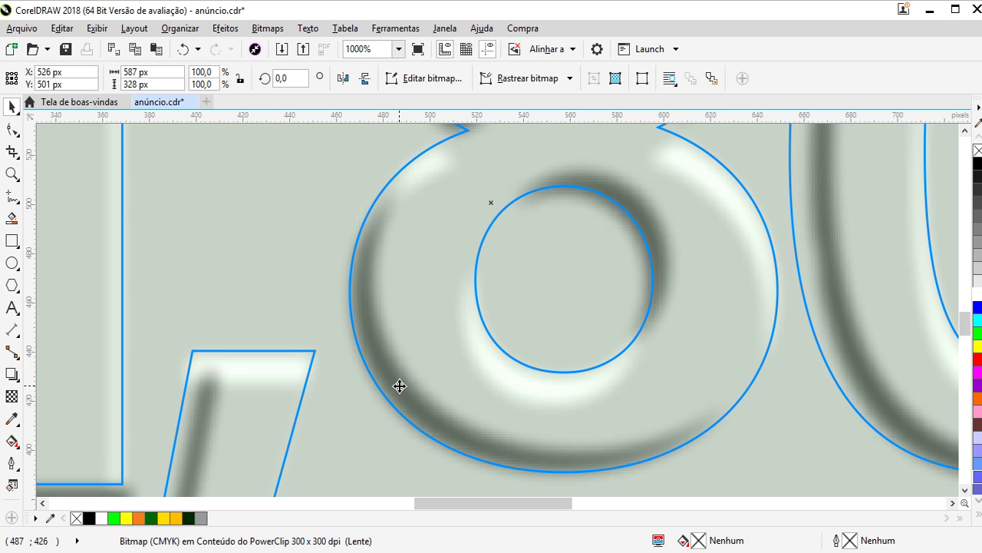
scroll(416, 401, down, 4)
- Reopen the numerals' clipped contents and select the four-node curve inside
click(444, 469)
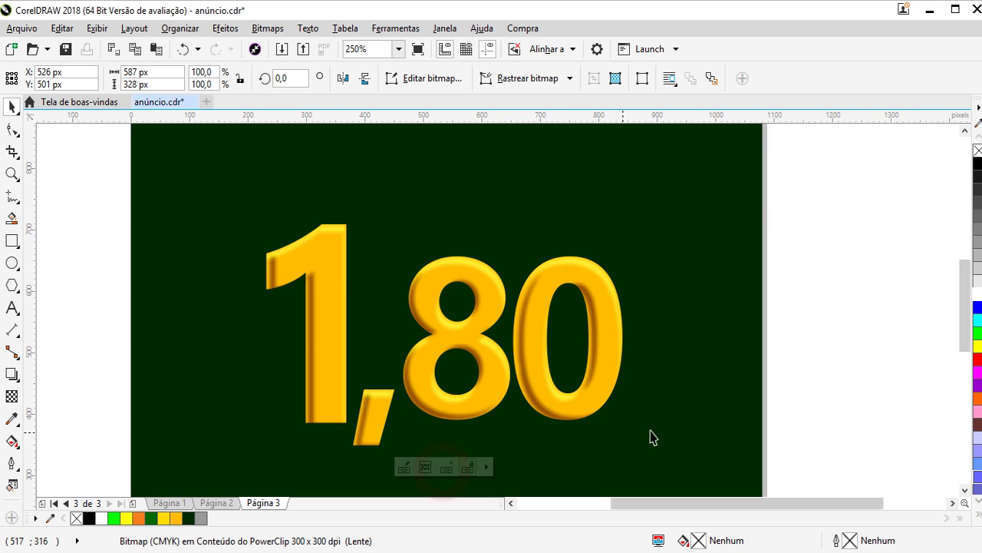
double_click(438, 410)
click(405, 468)
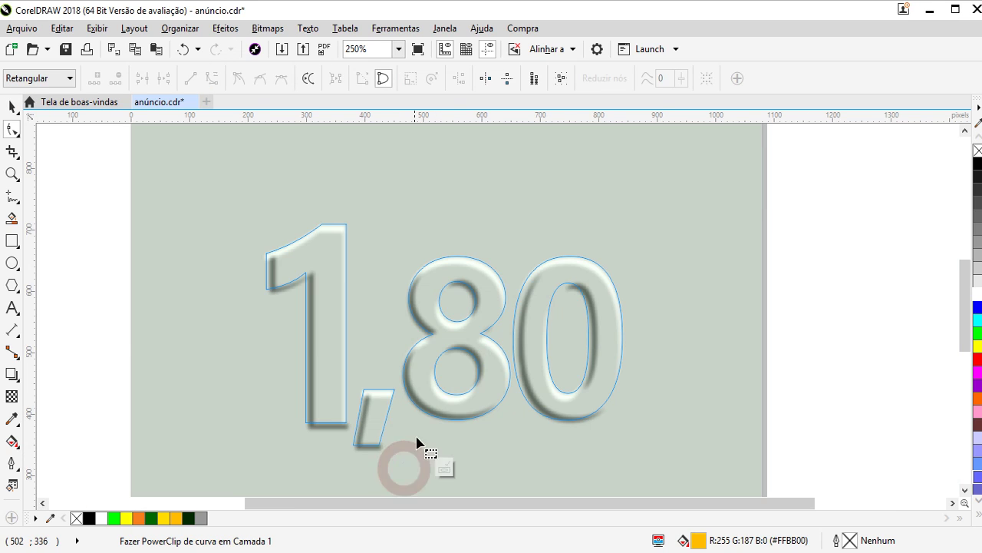
scroll(418, 429, up, 2)
scroll(345, 392, down, 2)
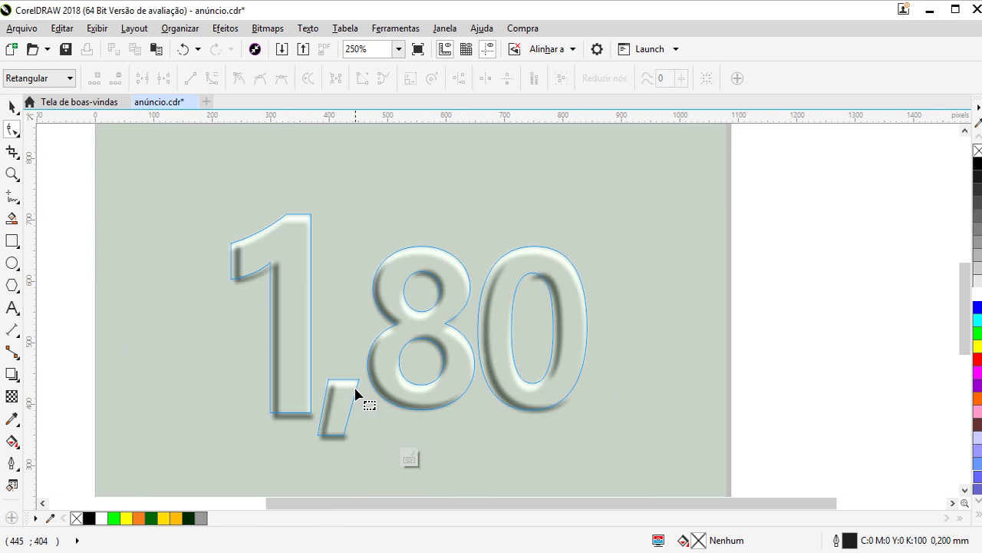
click(376, 388)
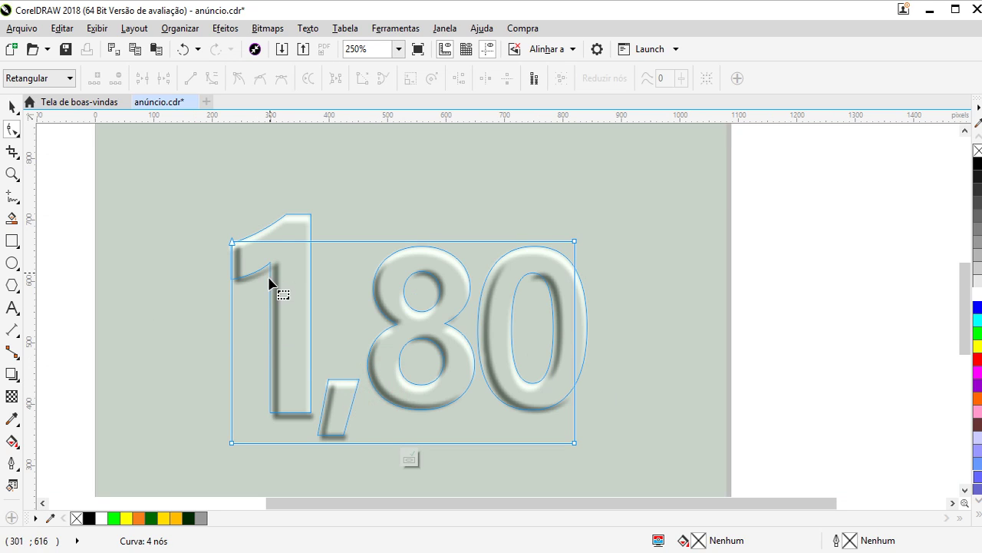
drag(205, 223, 258, 469)
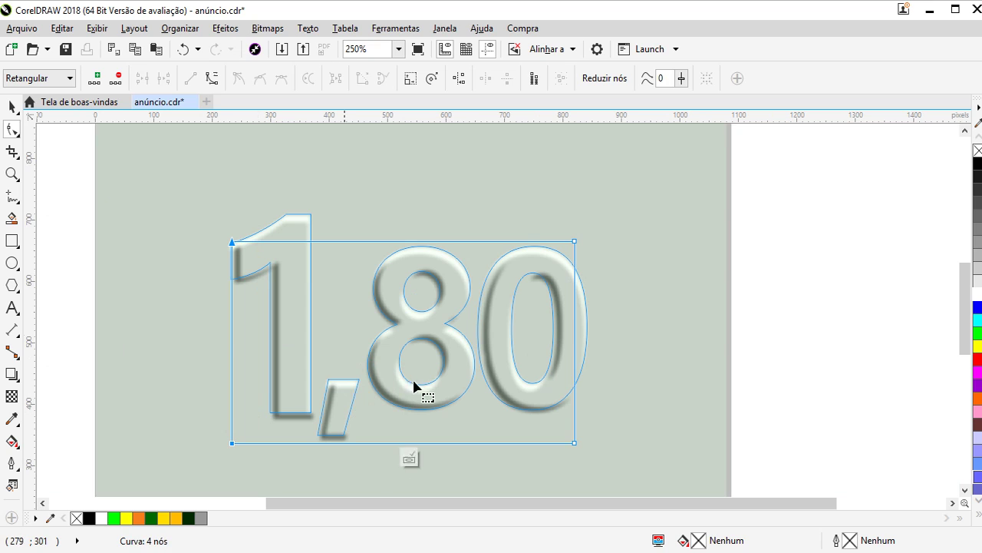
- Stretch the shading bitmap's left side out to 596 px wide and finish editing the clip
click(12, 106)
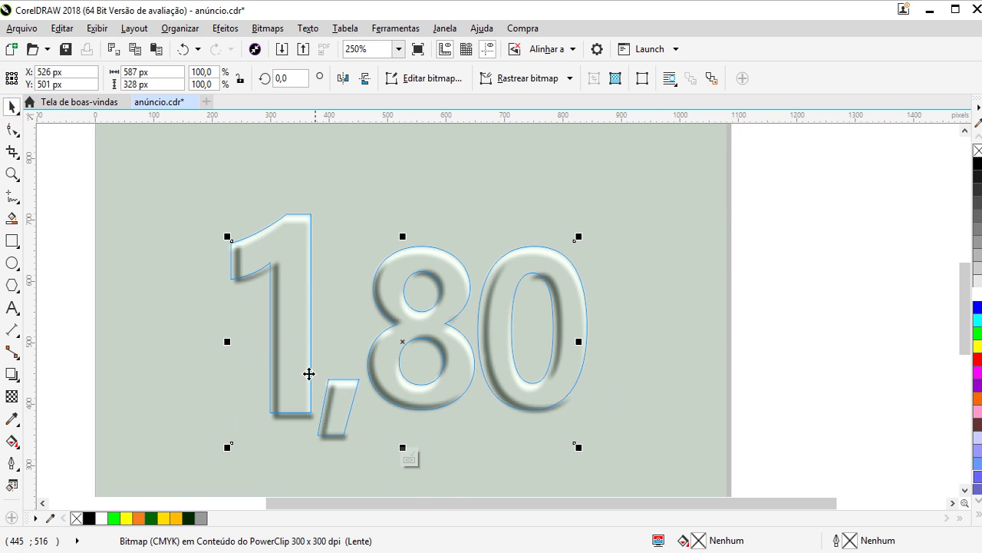
scroll(238, 353, up, 1)
drag(218, 331, 206, 330)
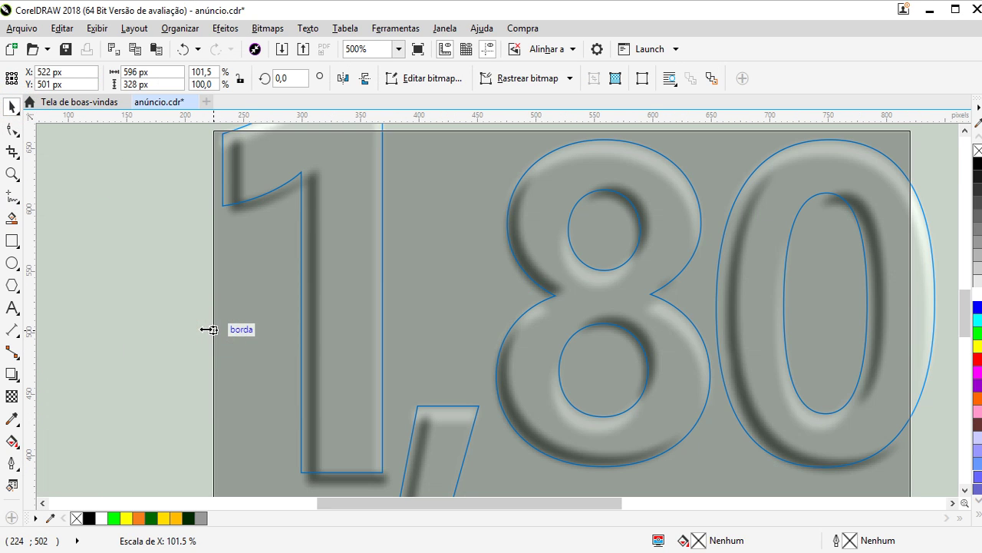
scroll(522, 284, down, 3)
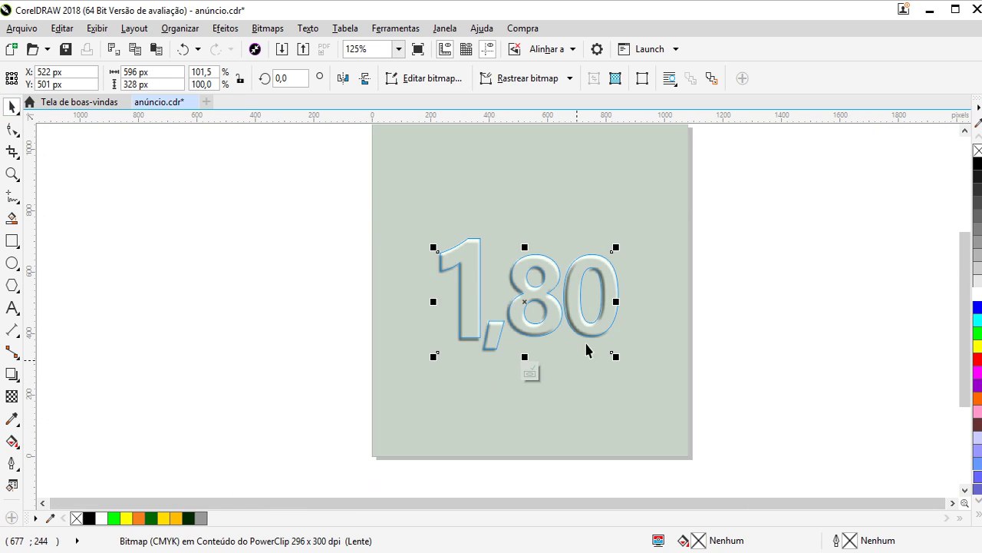
scroll(619, 307, up, 1)
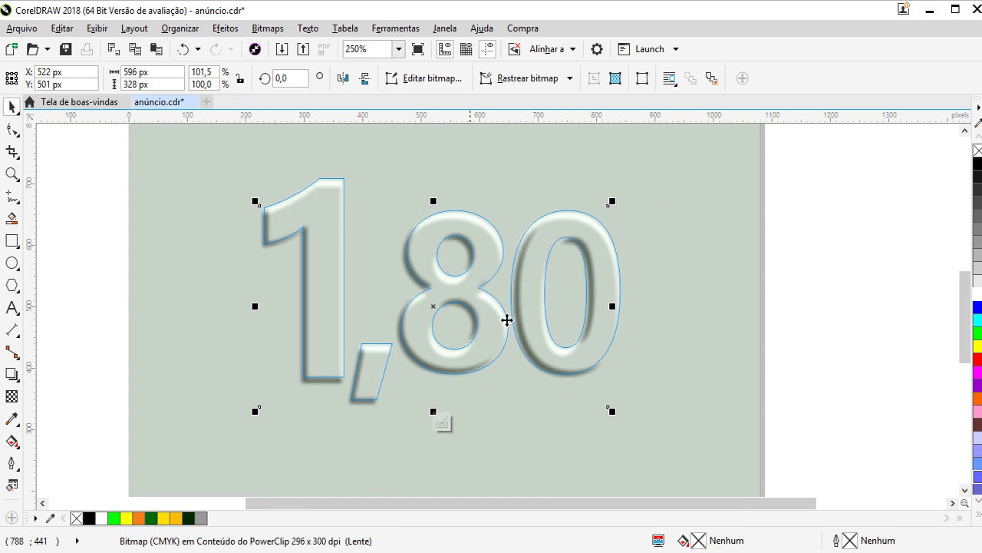
click(444, 428)
- Re-enter PowerClip editing of the 1,80 numerals and select the shading bitmap
click(857, 322)
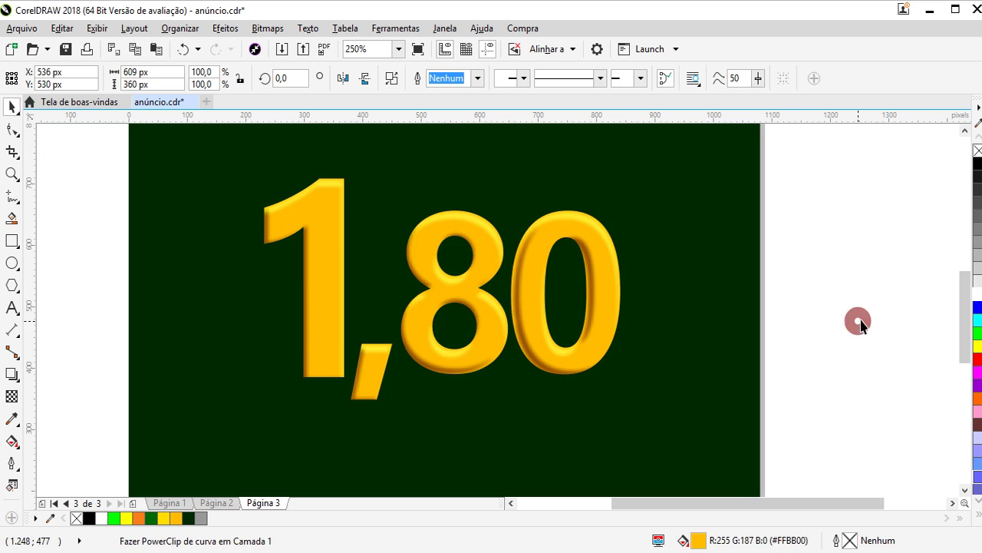
key(F10)
click(584, 355)
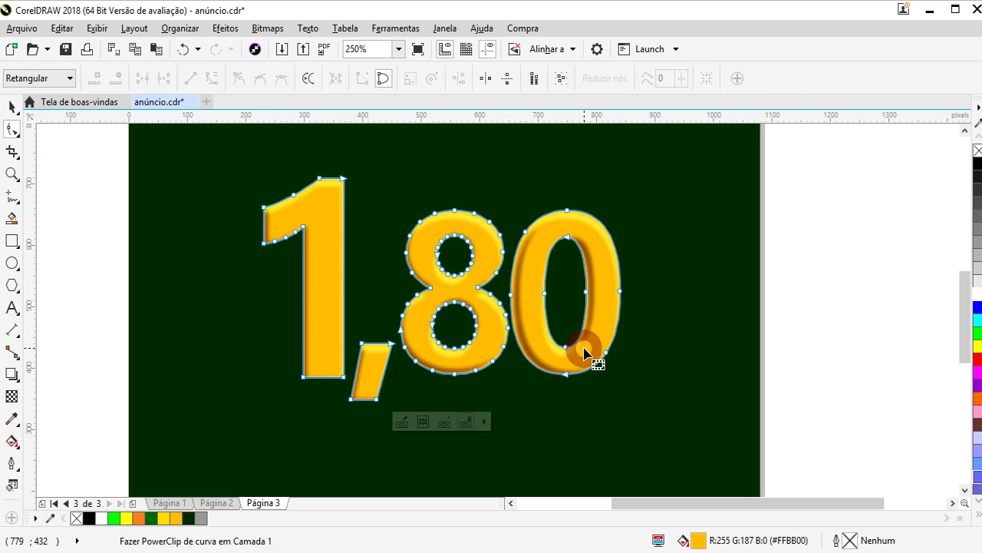
click(397, 428)
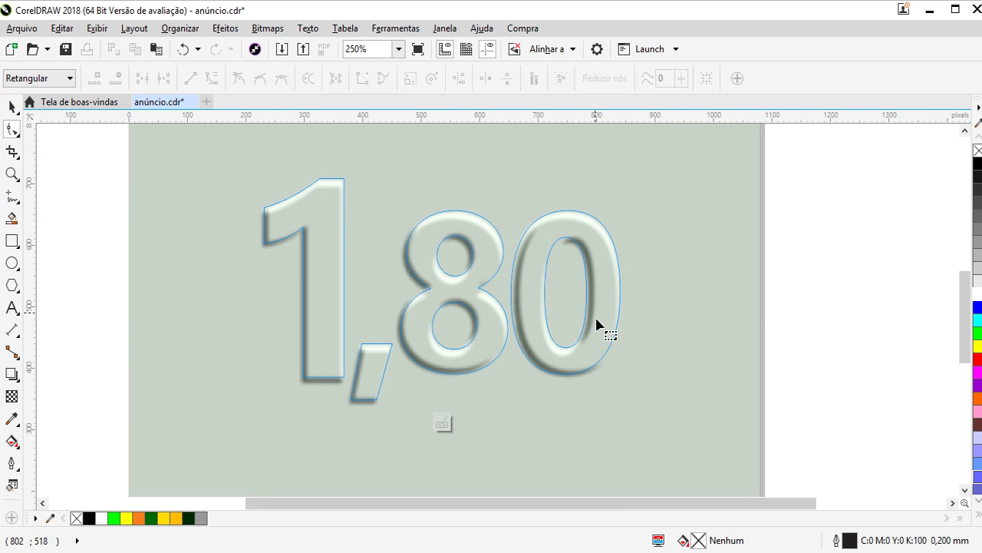
click(595, 318)
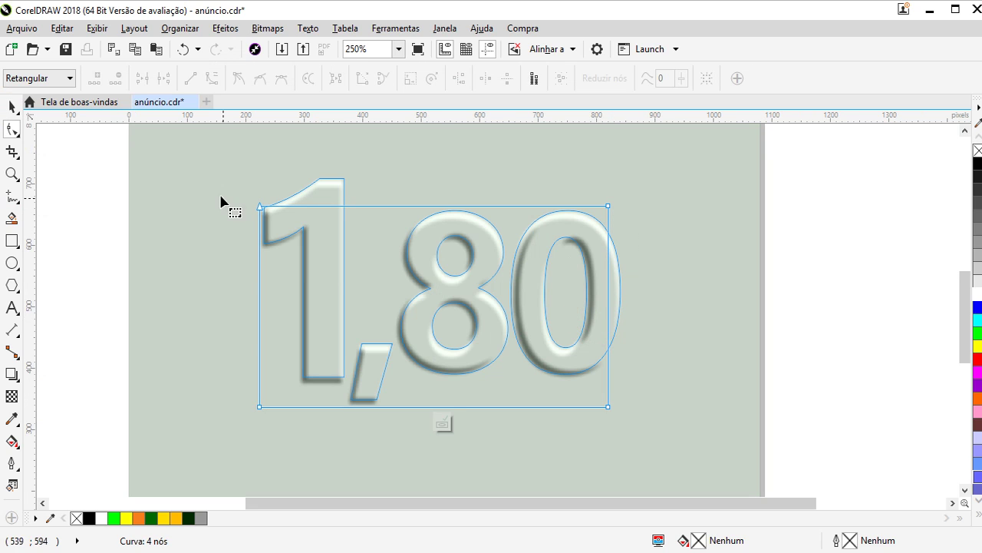
click(11, 106)
click(592, 307)
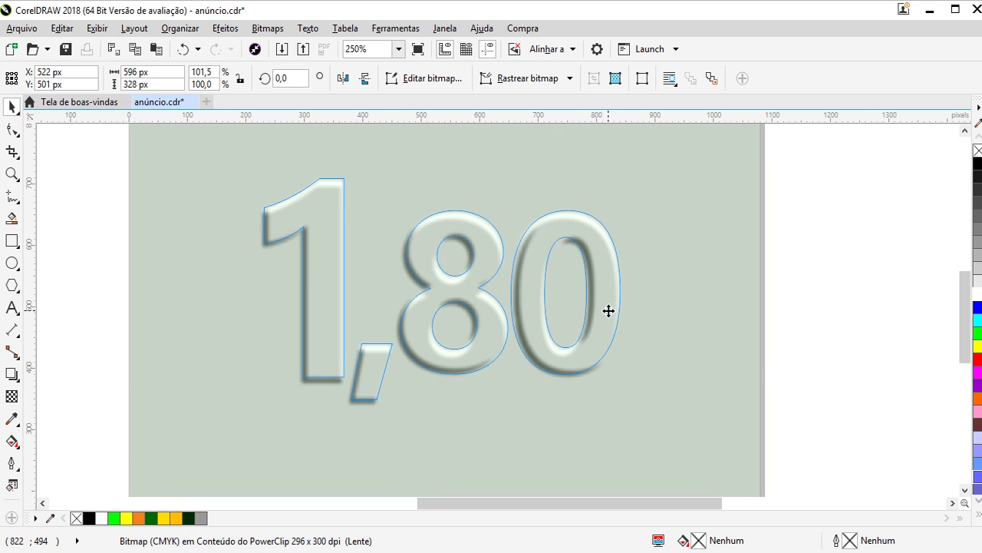
- Nudge the shading bitmap left and resize its left side to about 583 px wide
scroll(612, 303, up, 1)
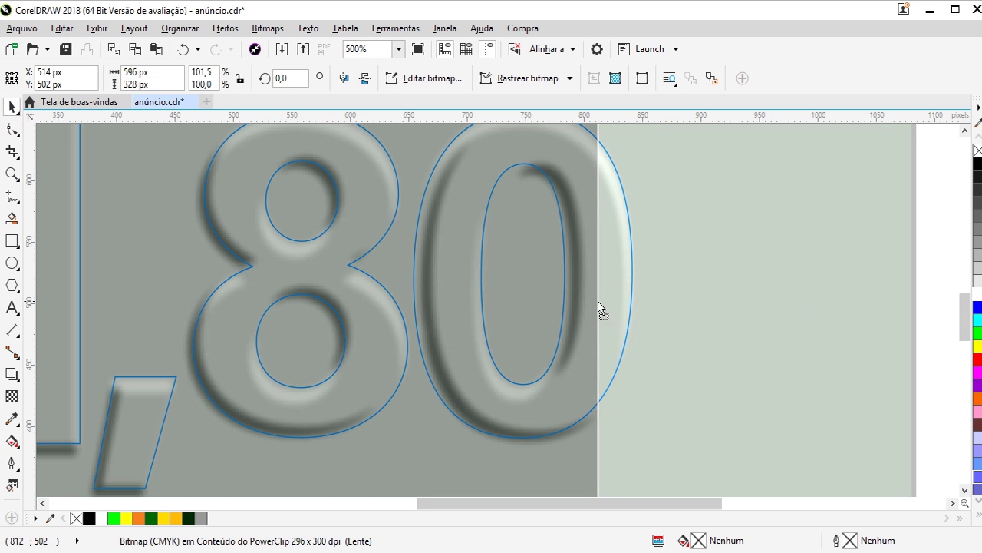
drag(612, 303, 602, 300)
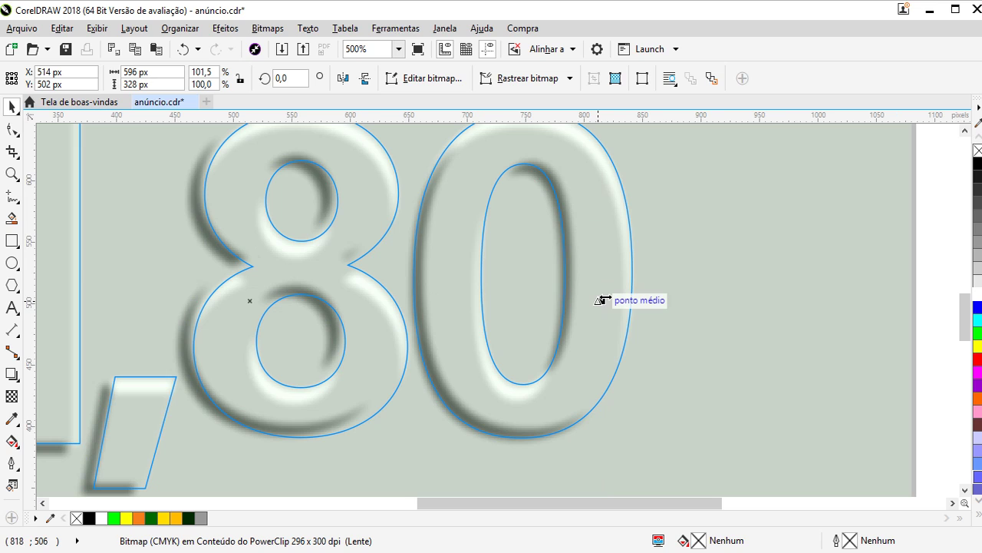
scroll(515, 291, down, 1)
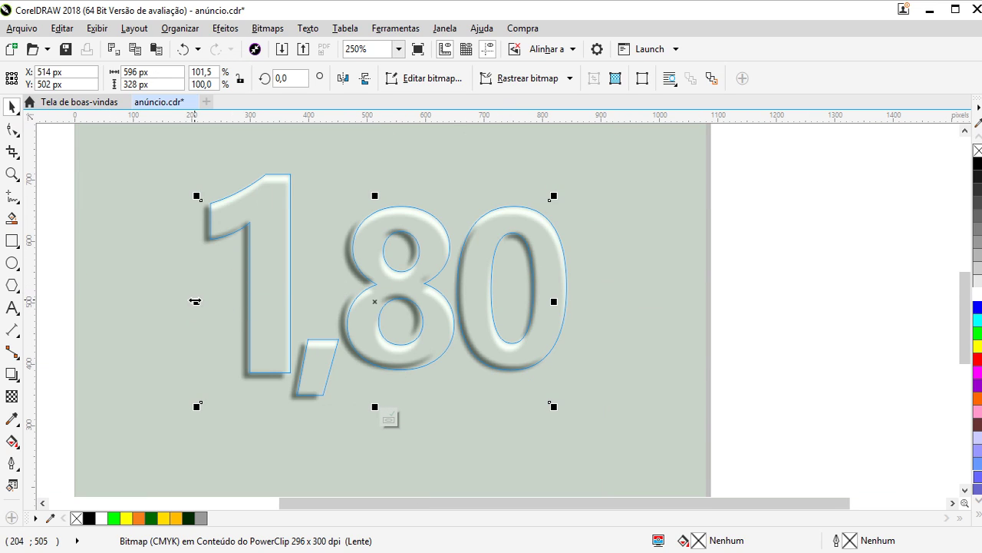
drag(196, 301, 205, 321)
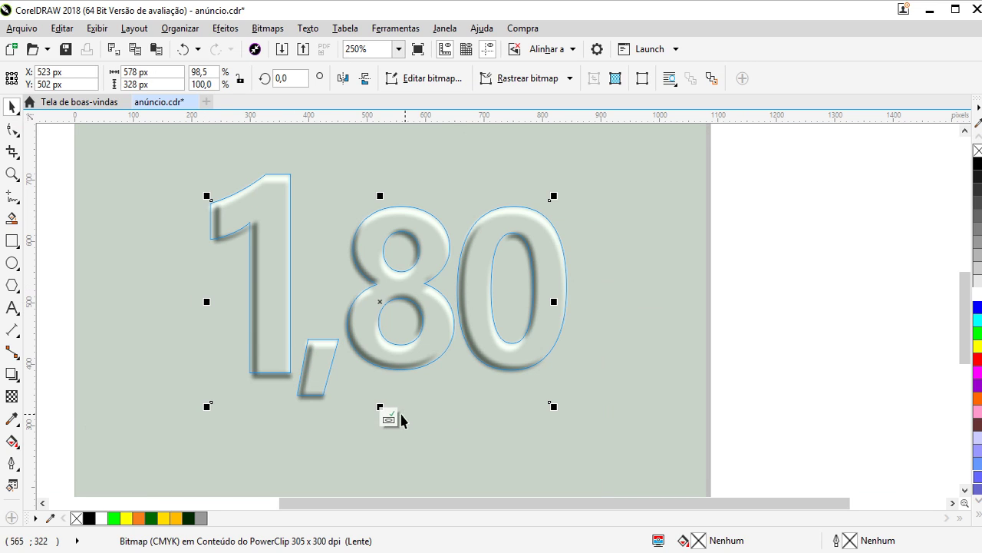
scroll(219, 314, up, 2)
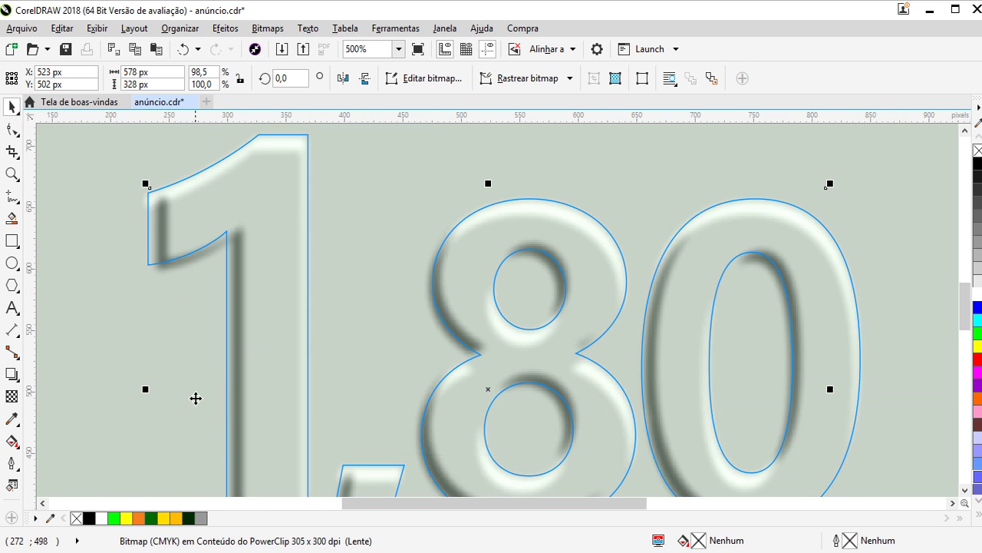
drag(142, 389, 139, 401)
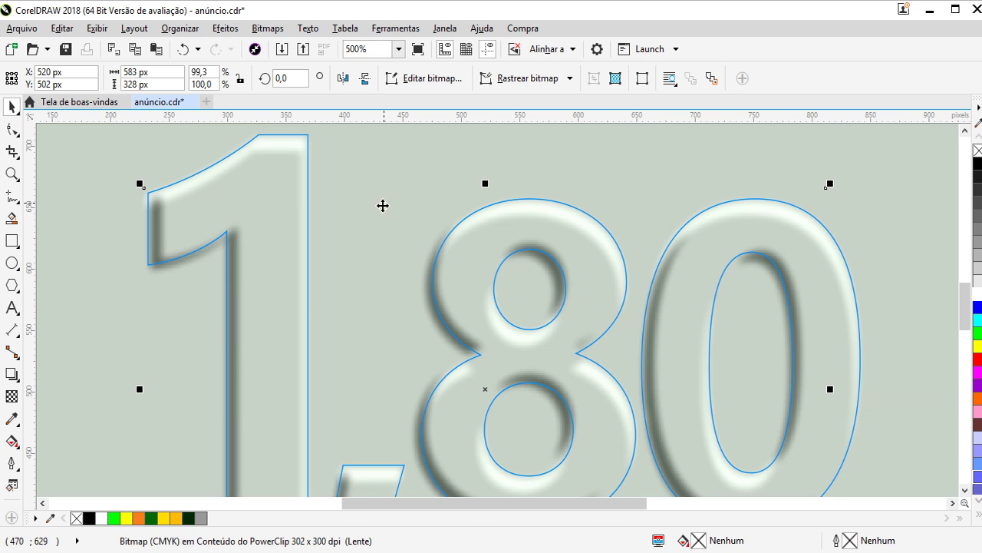
scroll(410, 491, down, 2)
- Close the previous clip edit, then reopen the 1,80 numerals' PowerClip contents
click(443, 425)
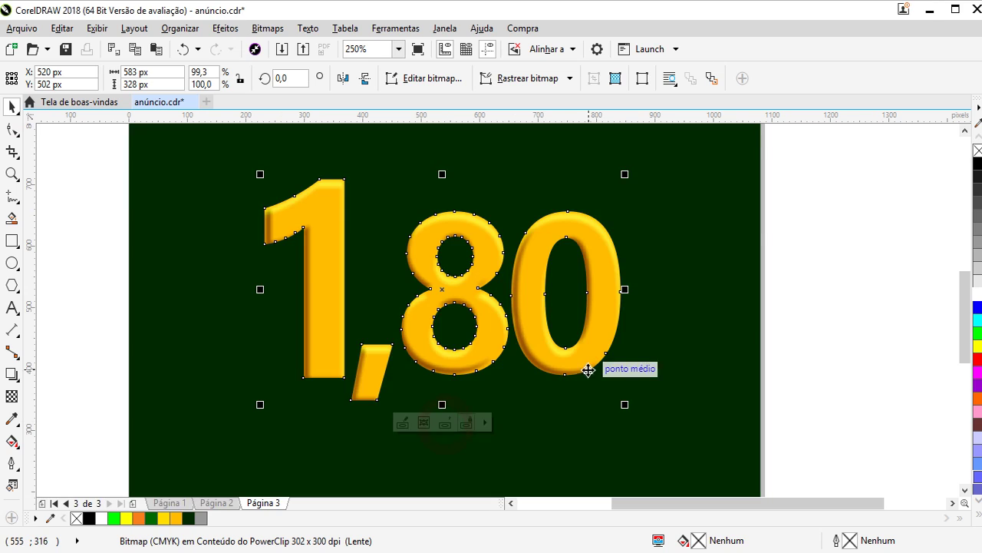
click(878, 254)
scroll(645, 357, down, 2)
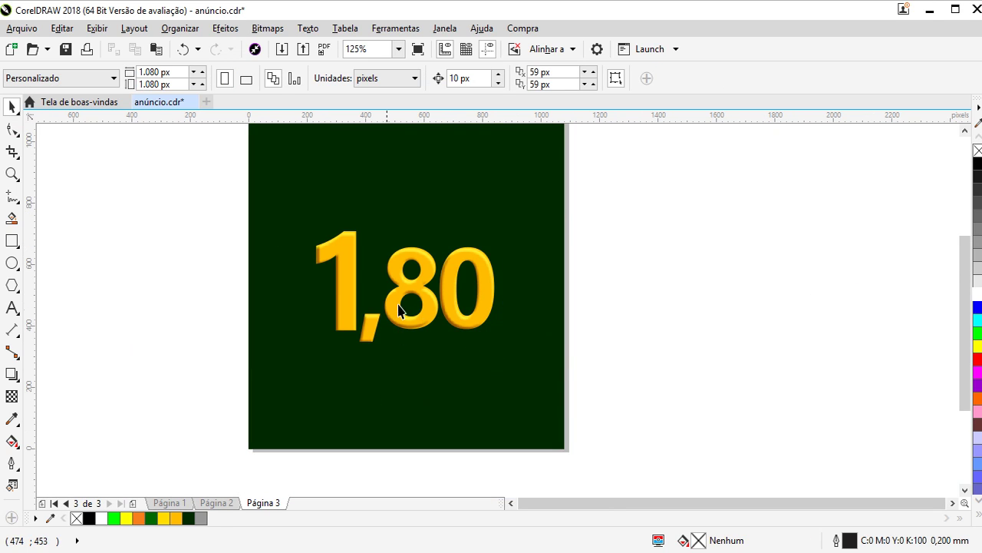
scroll(234, 245, up, 4)
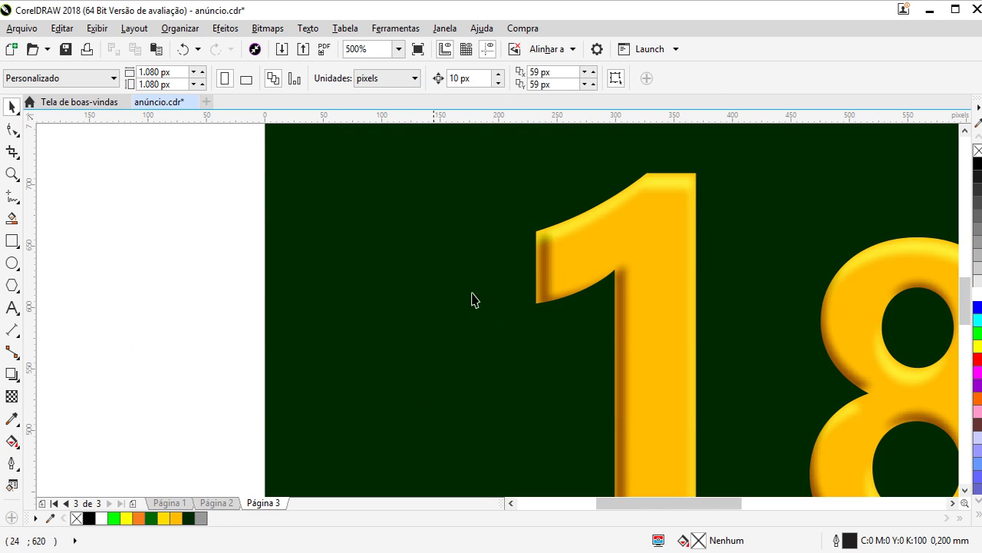
double_click(625, 317)
scroll(439, 358, down, 4)
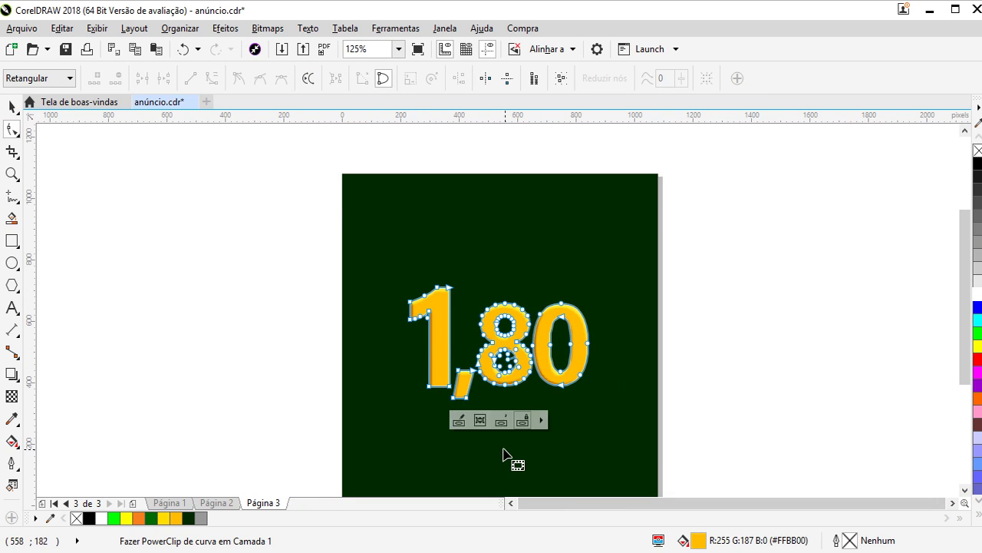
click(457, 420)
scroll(407, 332, up, 2)
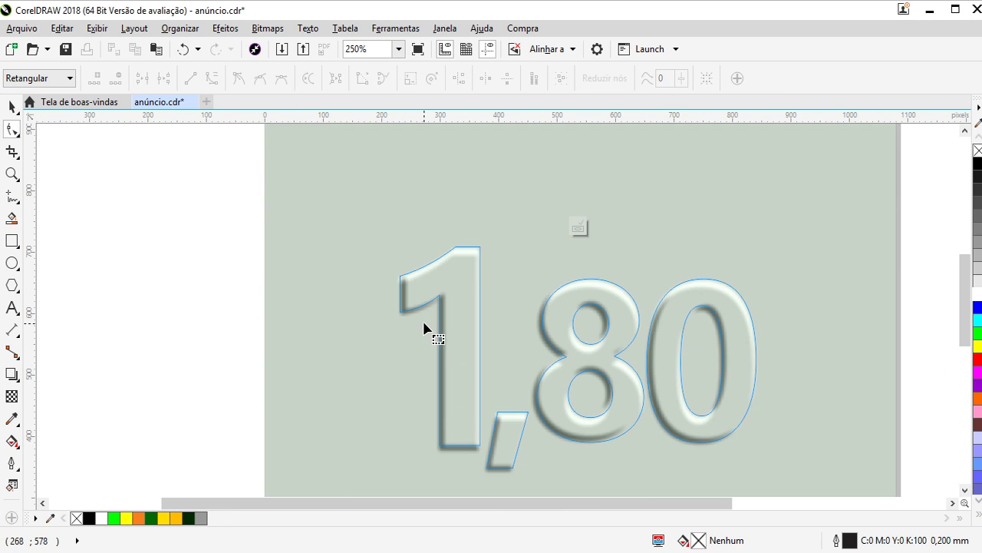
click(419, 310)
scroll(421, 423, up, 2)
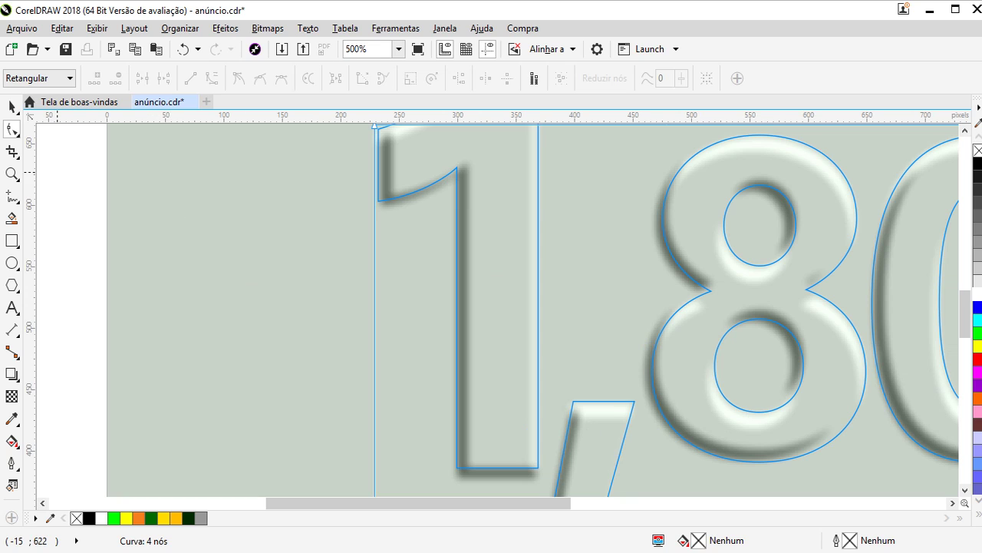
- With the Pick tool, widen the shading bitmap to 587 px and finish editing the clip
click(12, 107)
click(82, 112)
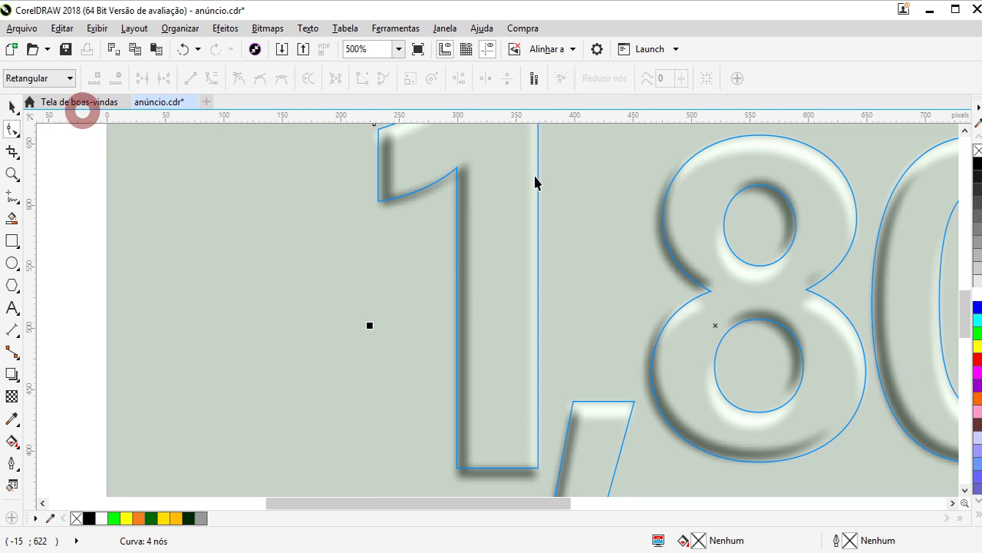
click(369, 328)
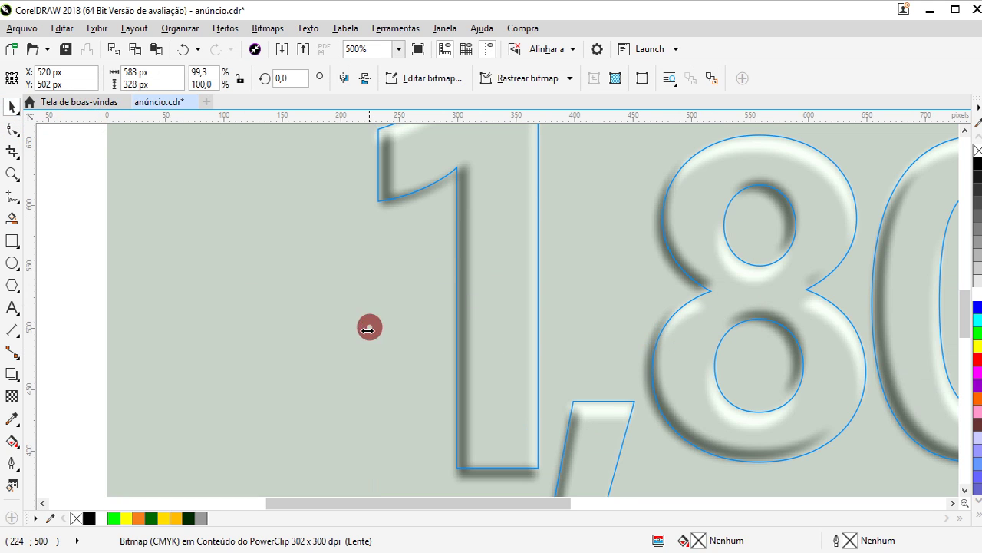
drag(369, 328, 366, 328)
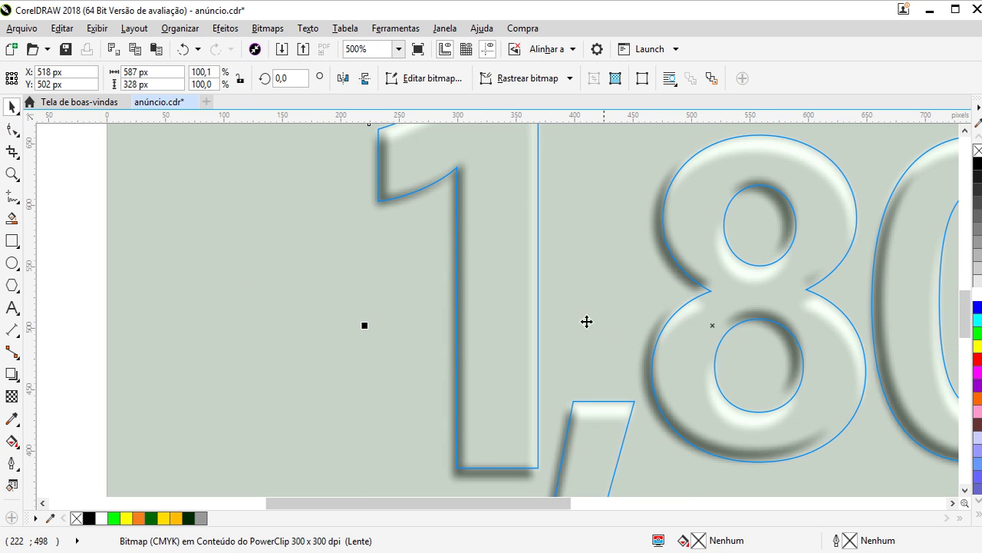
scroll(586, 321, down, 3)
click(640, 432)
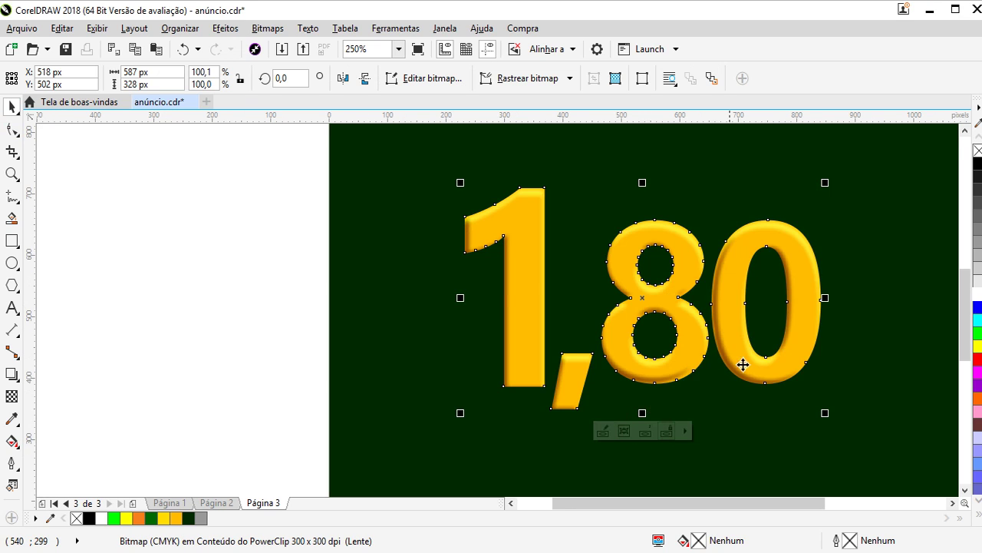
scroll(527, 374, down, 2)
click(377, 361)
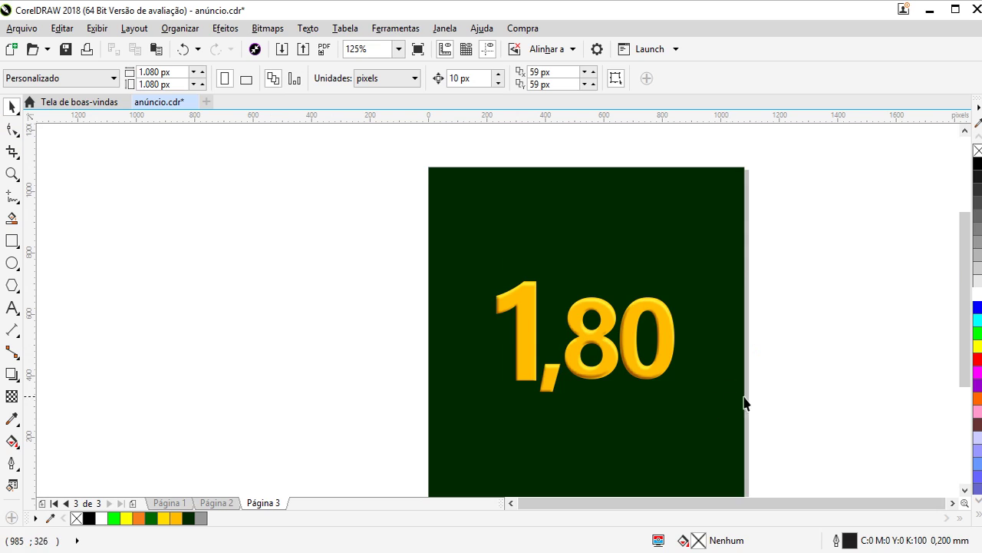
scroll(745, 403, up, 2)
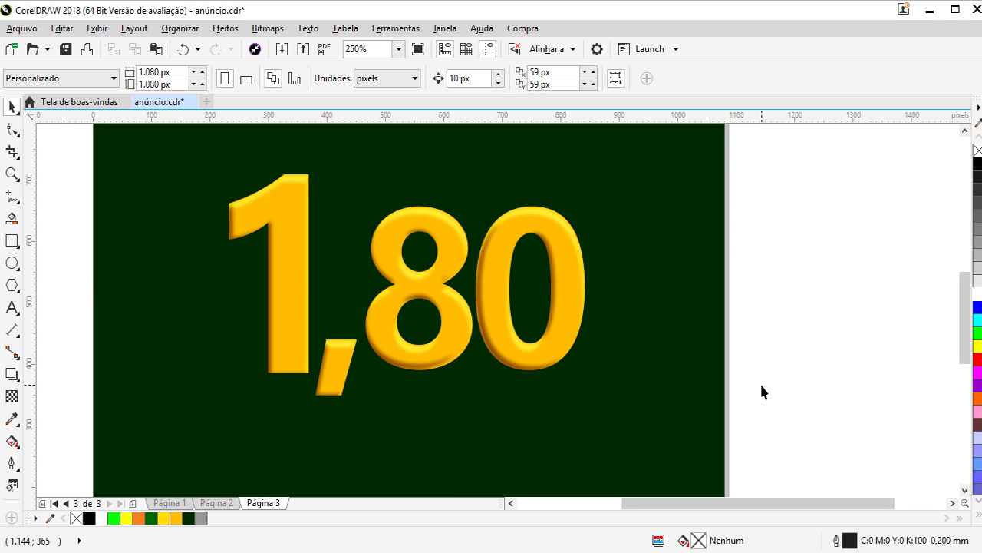
scroll(355, 378, down, 2)
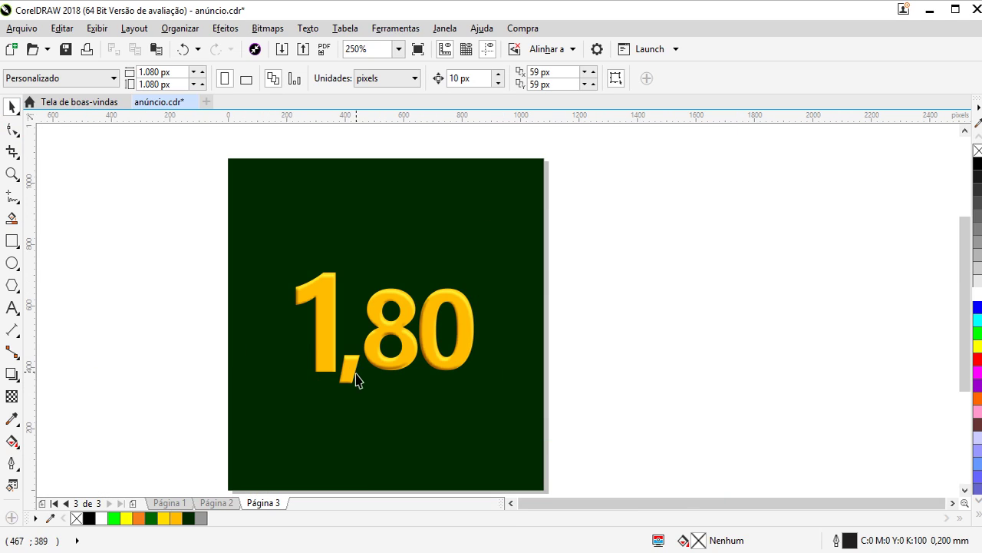